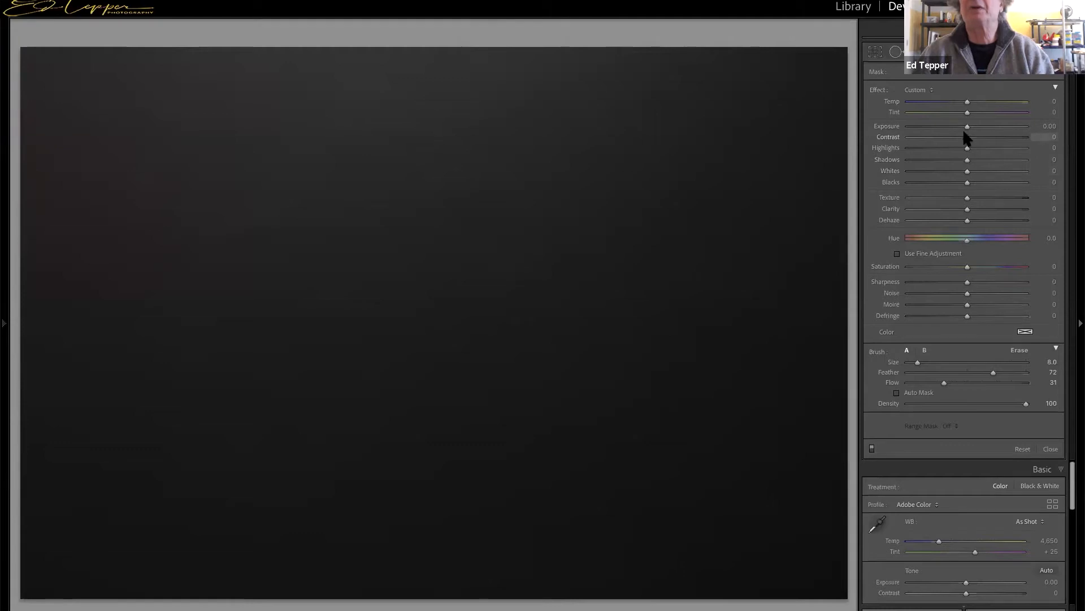
Step: Set the adjustment brush exposure to 4.00 and check brush B's settings before returning to brush A
left_click_drag(967, 127, 1033, 128)
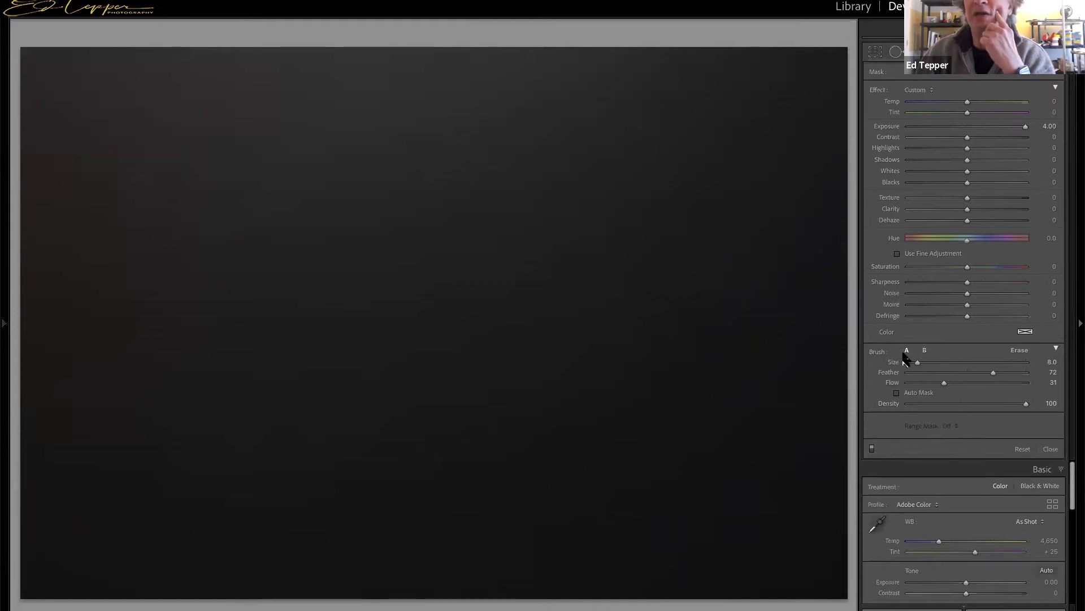
left_click(925, 351)
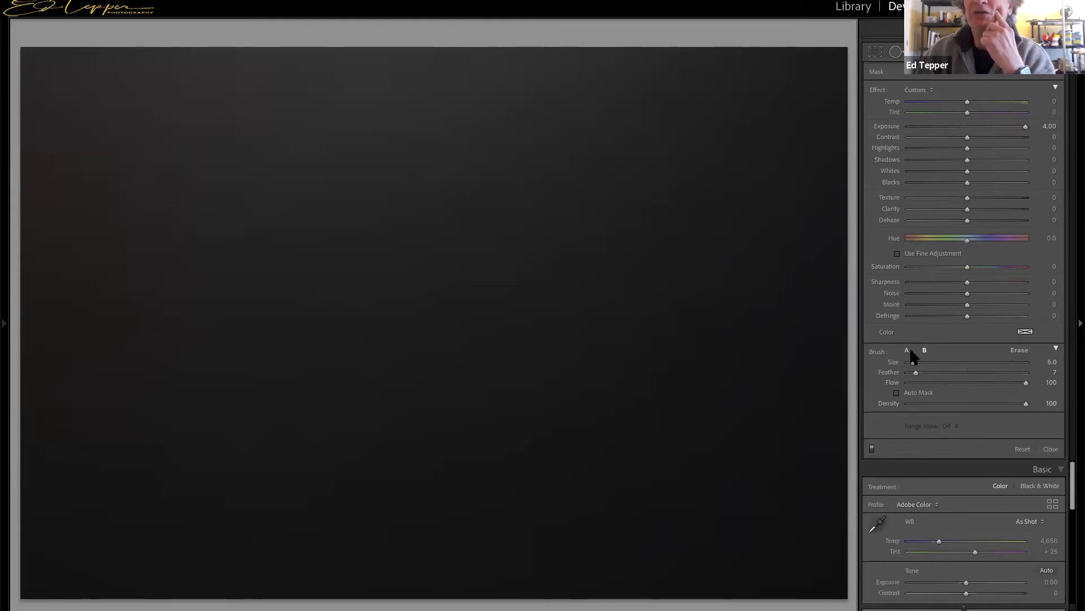
left_click(906, 351)
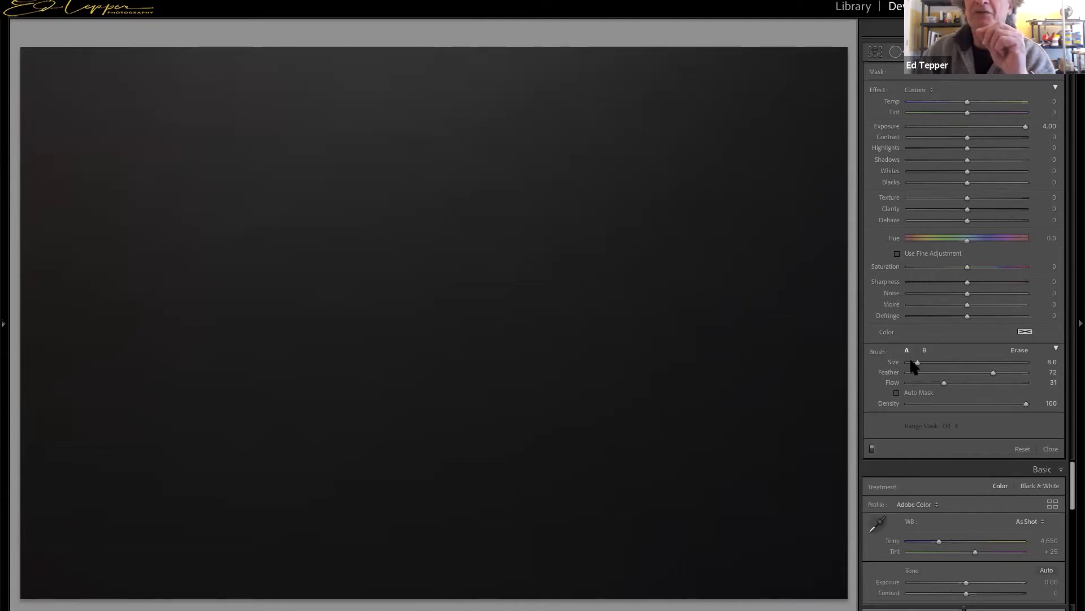
Step: Try out larger and smaller sizes for brush A, ending at 31.1
mouse_move(918, 364)
left_mouse_down()
mouse_move(952, 368)
mouse_move(915, 364)
mouse_move(925, 368)
left_mouse_up()
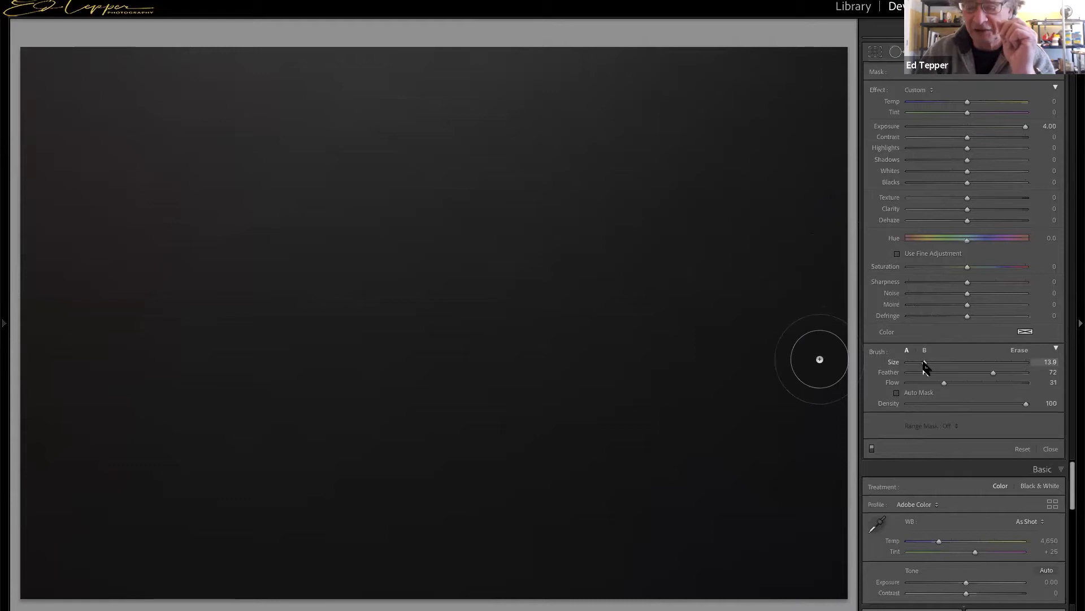
key("bracketright")
key("bracketright")
key("bracketright")
key("bracketright")
key("bracketright")
key("bracketright")
key("bracketright")
key("bracketright")
key("bracketright")
key("bracketleft")
key("bracketleft")
key("bracketleft")
key("bracketleft")
key("bracketleft")
key("bracketleft")
key("bracketleft")
key("bracketleft")
key("bracketleft")
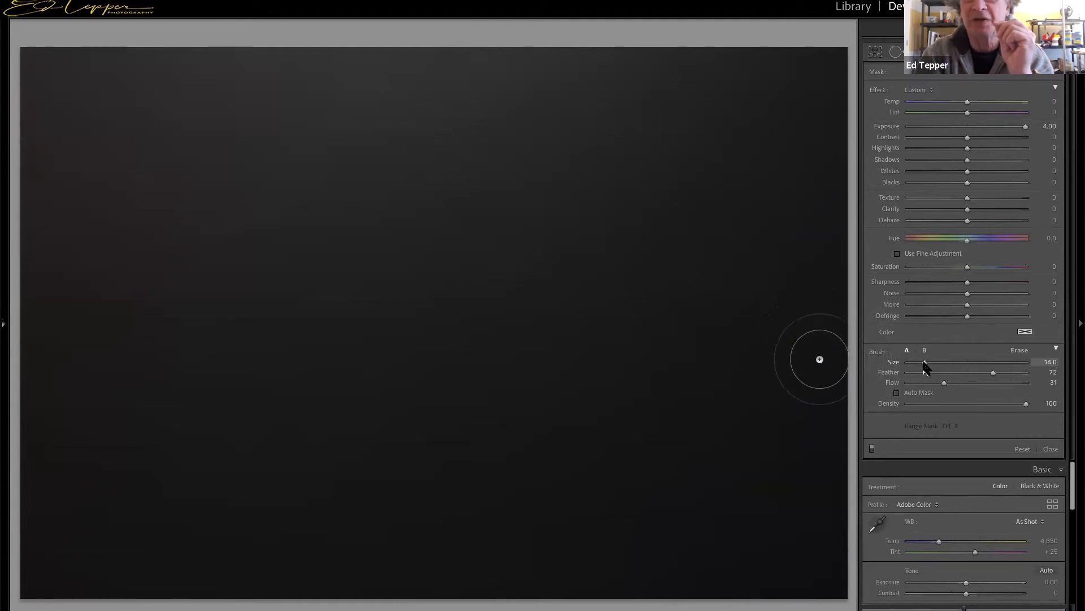
key("bracketleft")
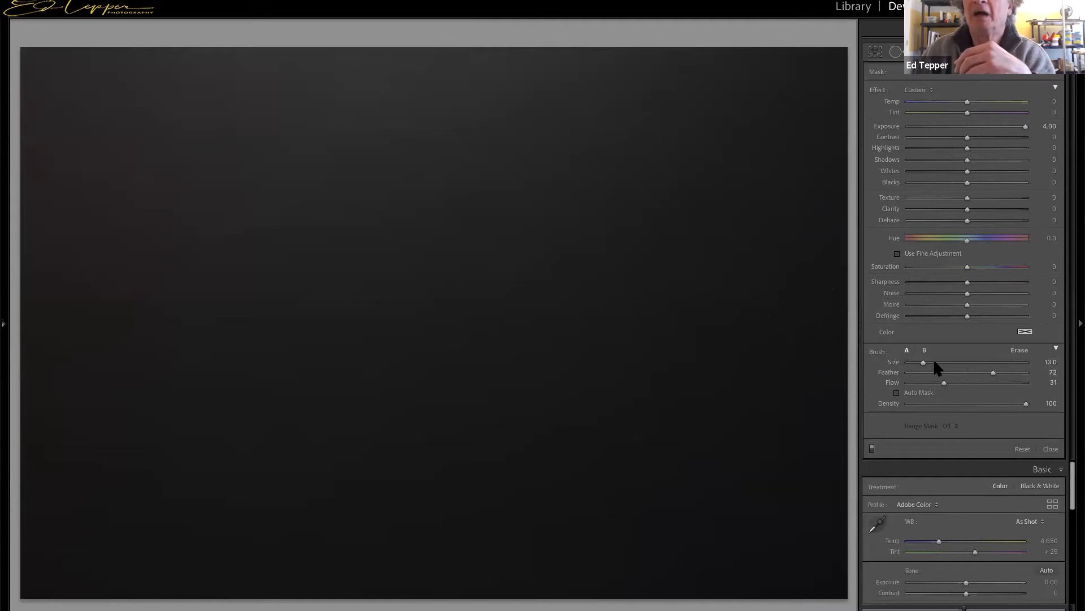
left_click_drag(926, 365, 945, 365)
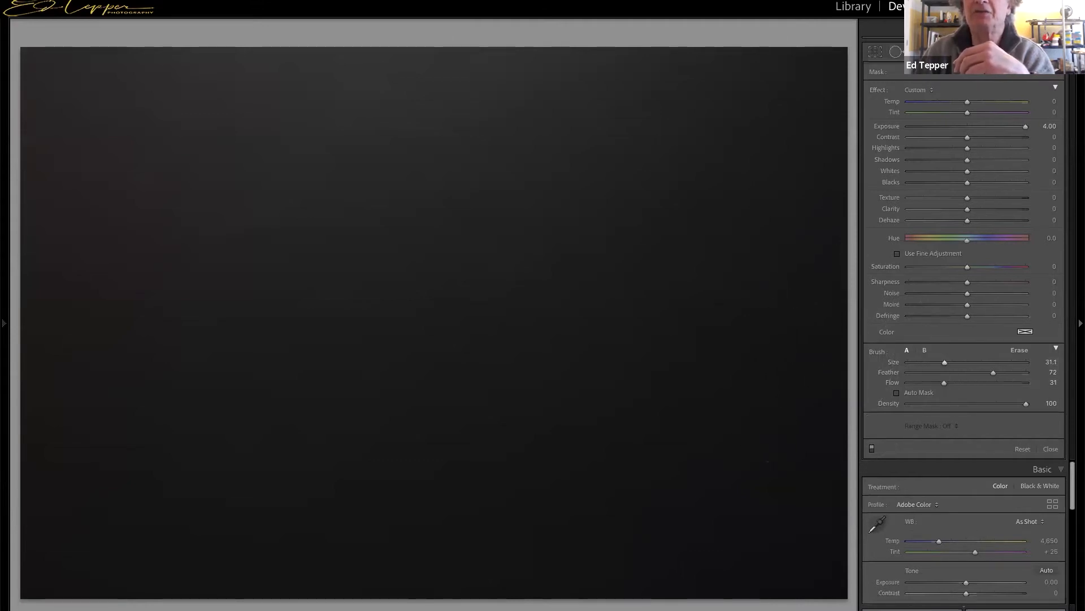
Step: Paint a long horizontal stroke across the upper part of the photo with feather 0, flow 100 and size 12
mouse_move(942, 384)
left_mouse_down()
mouse_move(886, 389)
mouse_move(1031, 391)
mouse_move(986, 376)
mouse_move(894, 377)
left_mouse_up()
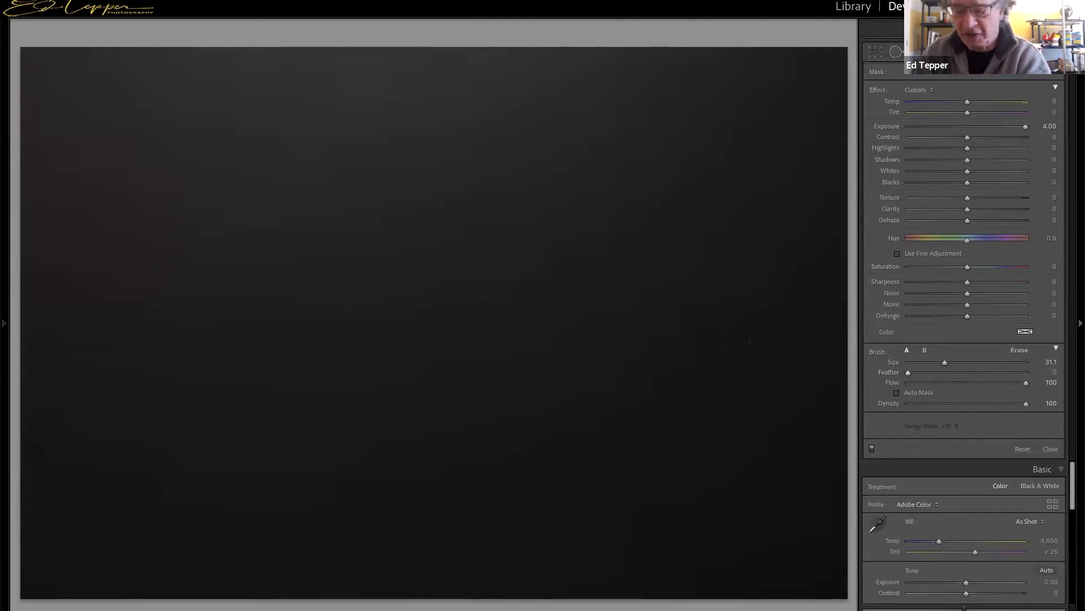
key("bracketleft")
key("bracketleft")
key("bracketleft")
key("bracketleft")
key("bracketleft")
key("bracketleft")
key("bracketleft")
key("bracketleft")
key("bracketleft")
key("bracketleft")
key("bracketleft")
key("bracketleft")
key("bracketleft")
key("bracketleft")
key("bracketleft")
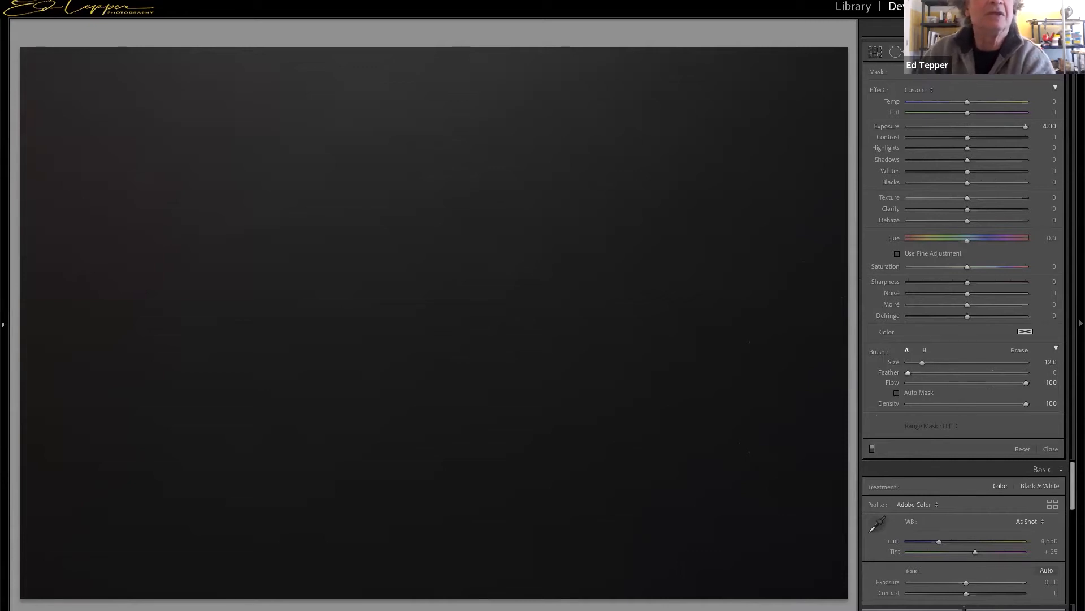
mouse_move(122, 126)
left_mouse_down()
mouse_move(383, 130)
mouse_move(503, 107)
mouse_move(548, 120)
left_mouse_up()
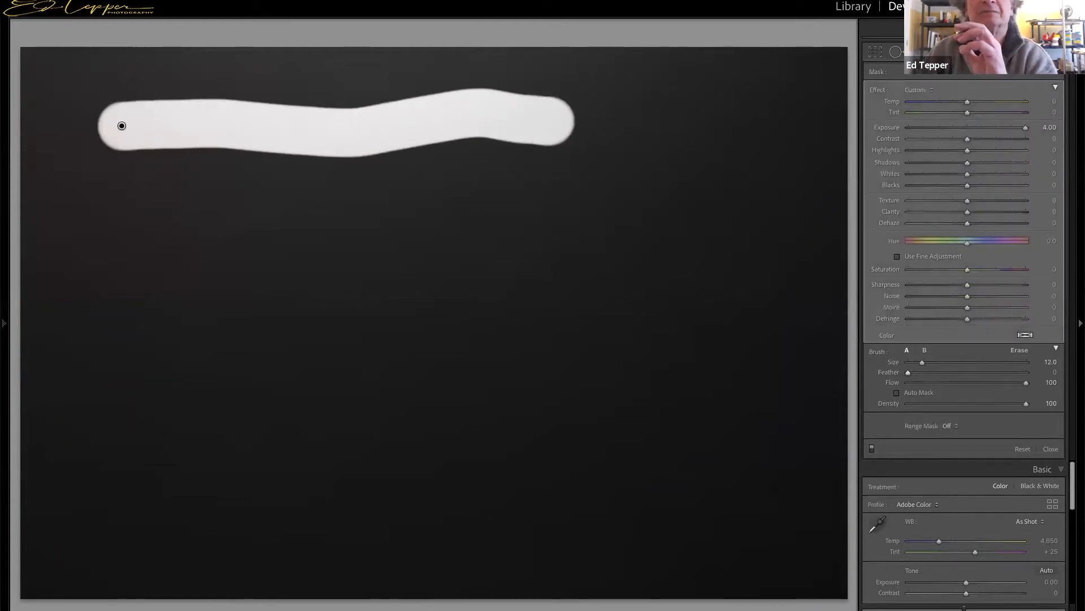
Step: Set the brush feather to 100 and paint a second horizontal stroke below the first one
left_click_drag(908, 372, 1026, 372)
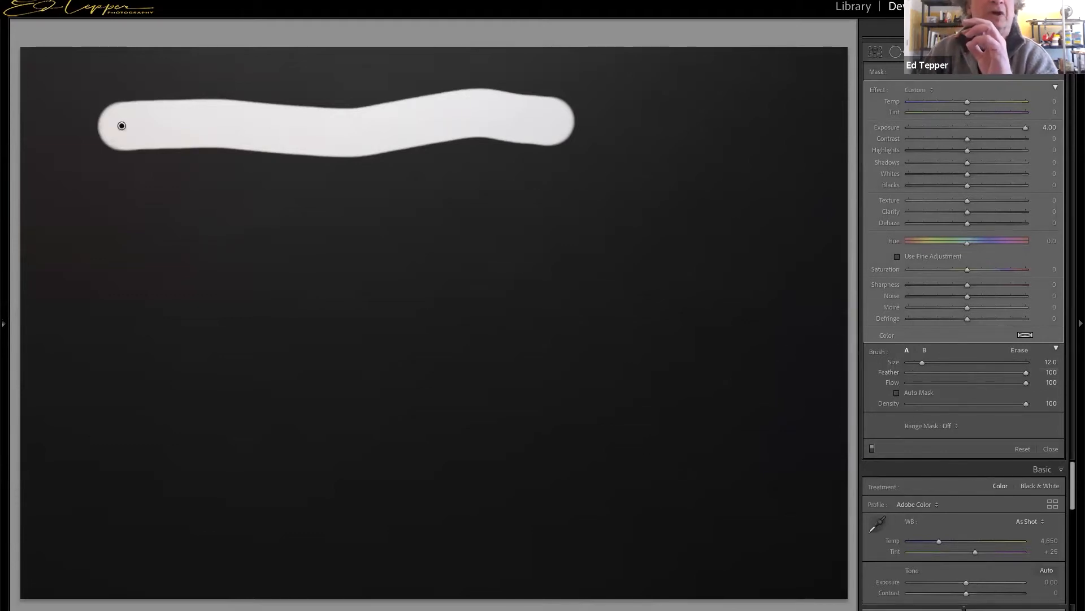
left_click_drag(170, 236, 486, 238)
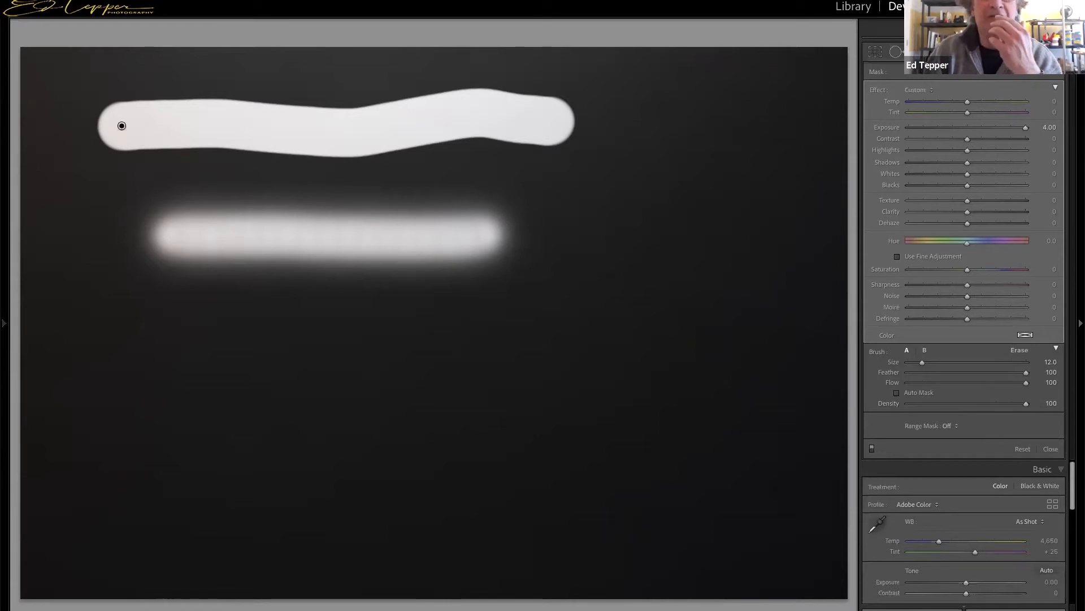
Step: Paint a third horizontal stroke below the soft one with density 26 and feather 0
mouse_move(1025, 404)
left_mouse_down()
mouse_move(924, 407)
mouse_move(938, 408)
left_mouse_up()
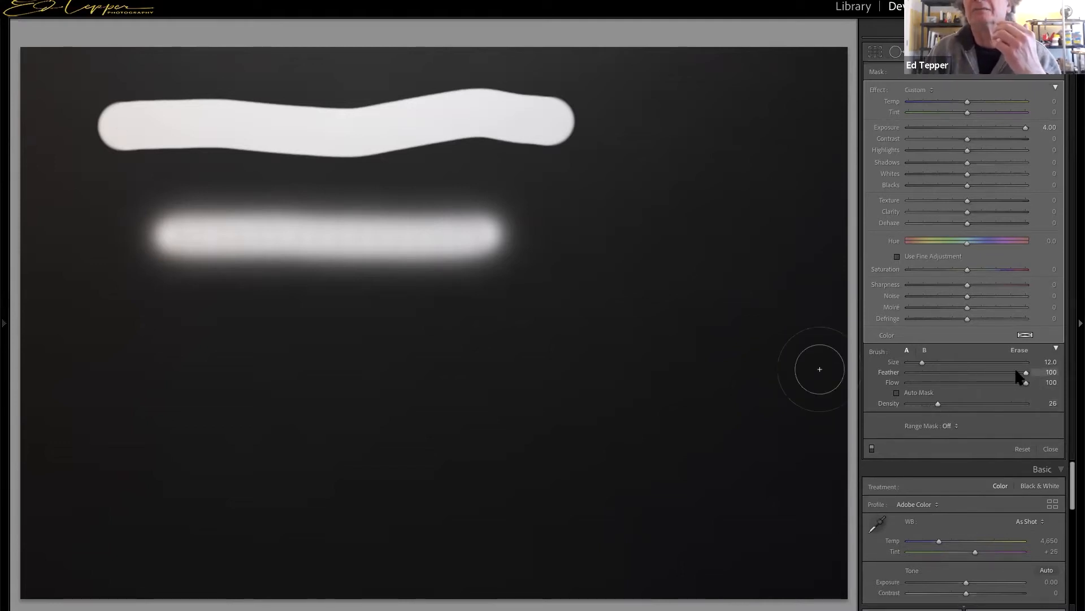
left_click_drag(1026, 373, 899, 375)
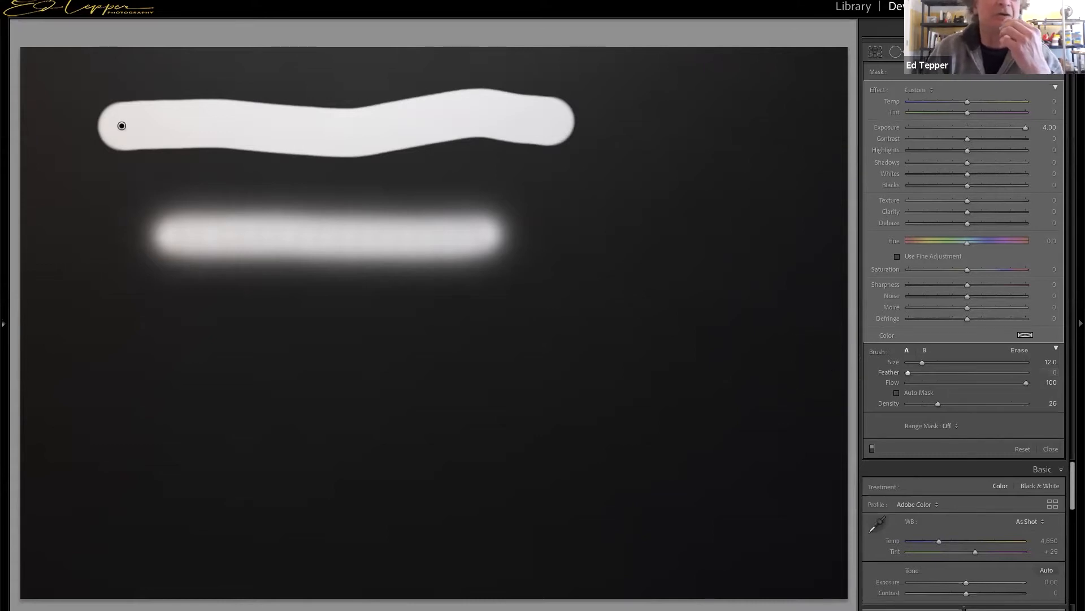
mouse_move(164, 349)
left_mouse_down()
mouse_move(511, 351)
mouse_move(249, 355)
mouse_move(376, 348)
left_mouse_up()
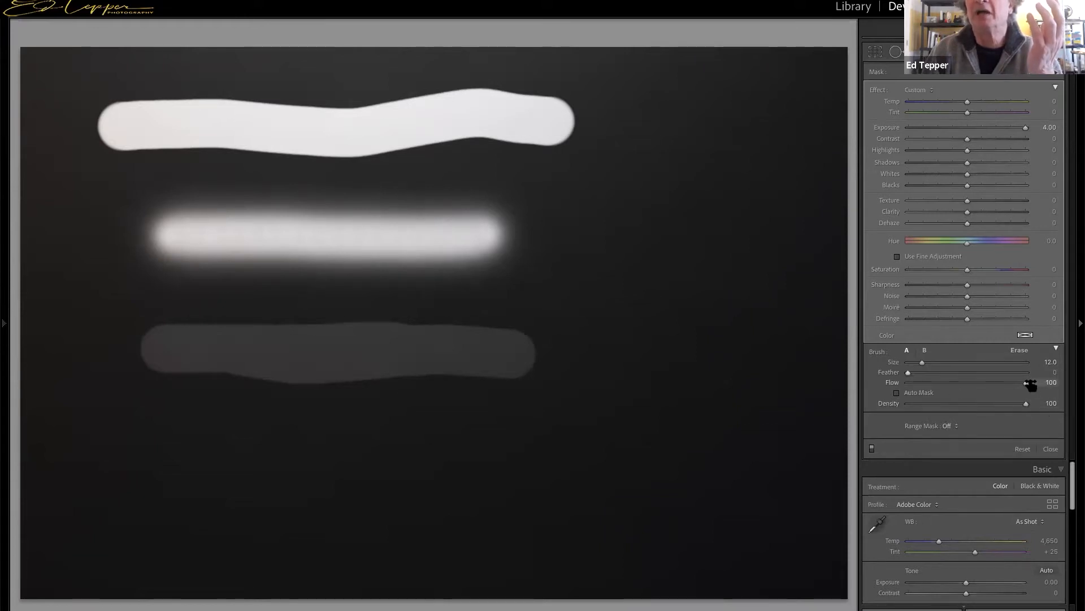
Step: Paint a fourth horizontal stroke with flow 26 and density 100, then brush over it repeatedly to build it up
left_click_drag(1025, 383, 936, 383)
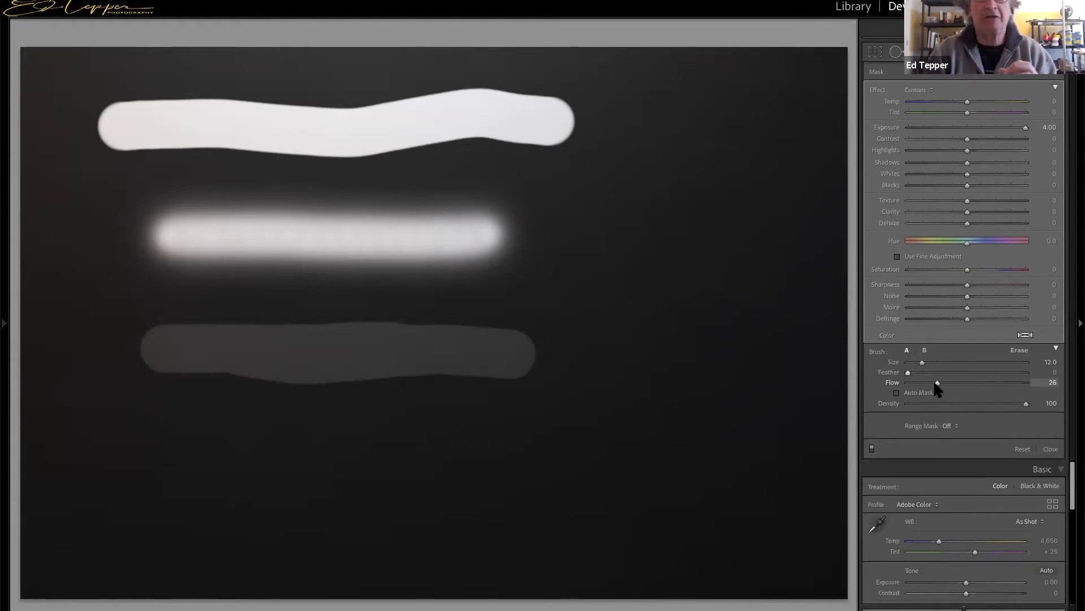
left_click_drag(224, 463, 568, 468)
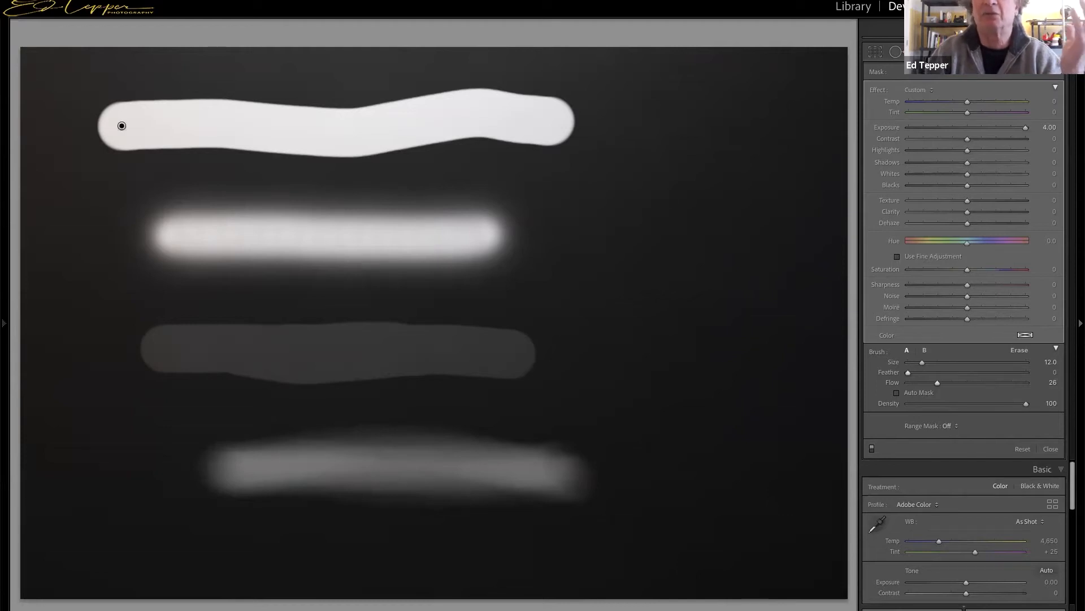
mouse_move(565, 472)
left_mouse_down()
mouse_move(263, 471)
mouse_move(520, 459)
mouse_move(370, 451)
mouse_move(249, 464)
mouse_move(520, 472)
left_mouse_up()
mouse_move(238, 469)
left_mouse_down()
mouse_move(452, 459)
mouse_move(316, 458)
mouse_move(486, 471)
mouse_move(328, 456)
mouse_move(481, 470)
mouse_move(367, 457)
left_mouse_up()
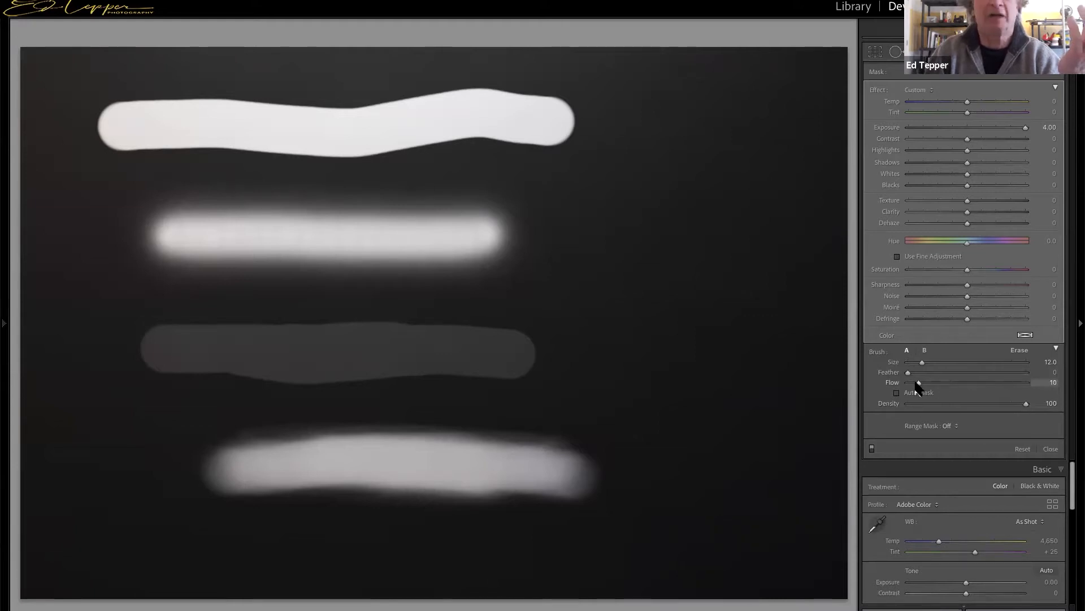
Step: Paint a short stroke with flow 10 to the right of the others, then clear all brush strokes from the photo
mouse_move(673, 323)
left_mouse_down()
mouse_move(602, 320)
mouse_move(735, 325)
mouse_move(723, 320)
mouse_move(721, 332)
left_mouse_up()
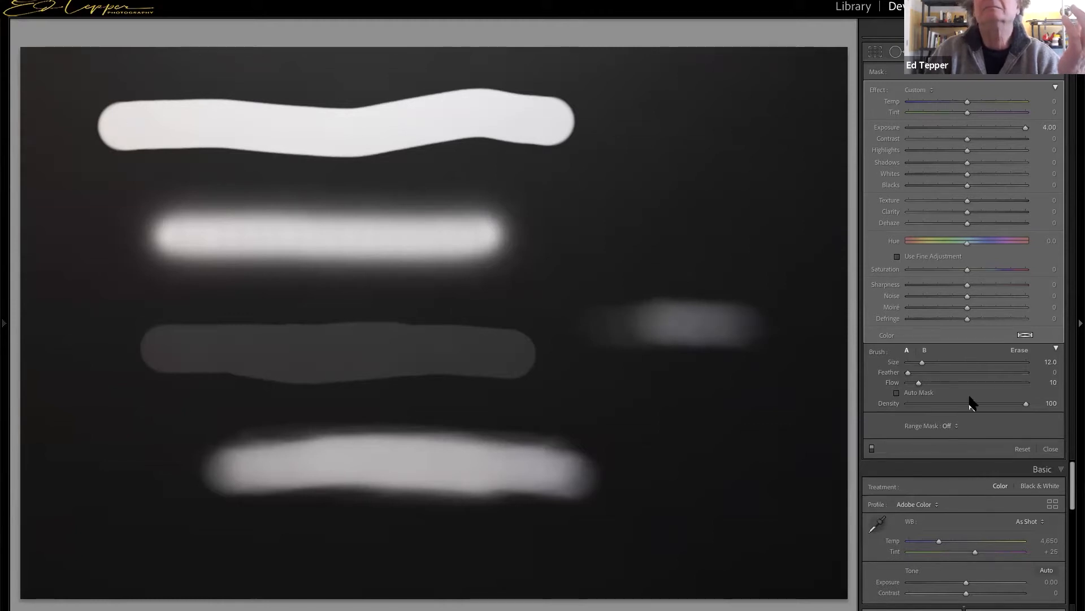
left_click(1016, 610)
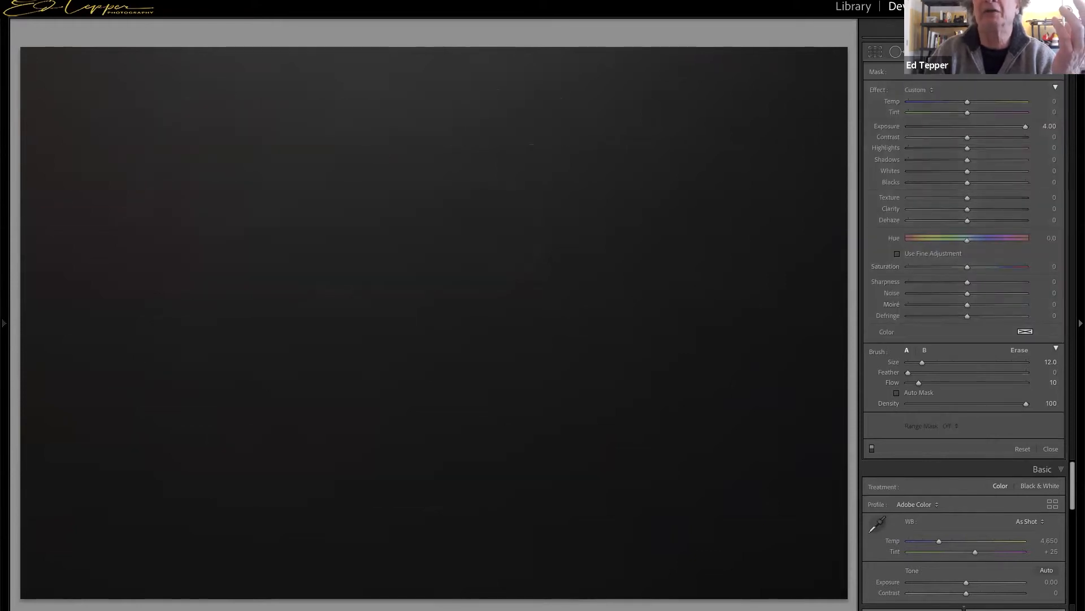
Step: Draw a wide elliptical radial filter left of the photo's centre with Invert off and feather 0
key("shift+m")
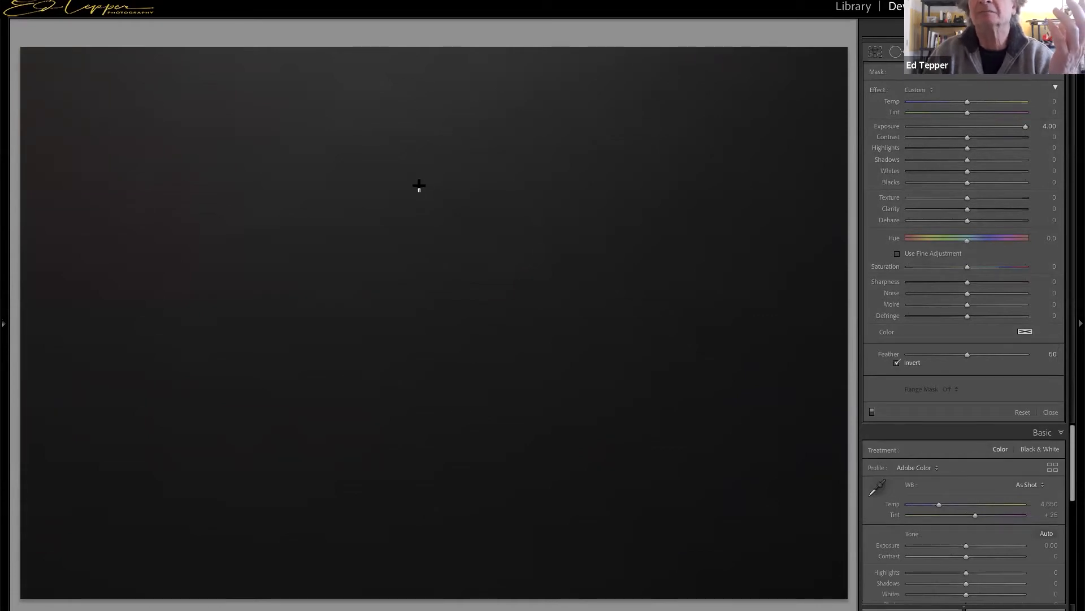
left_click(897, 363)
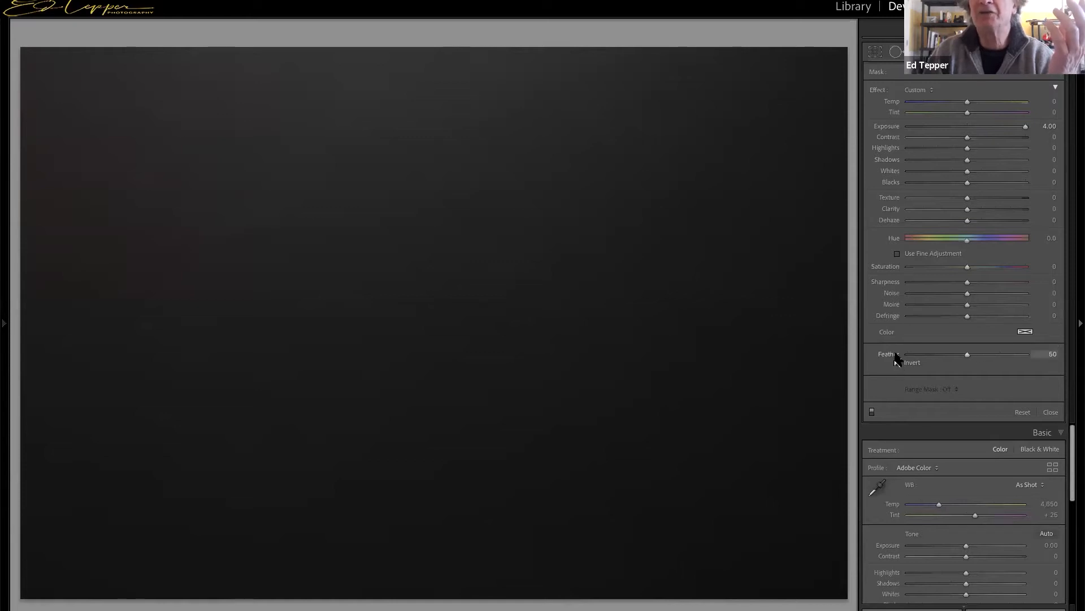
left_click_drag(965, 358, 897, 360)
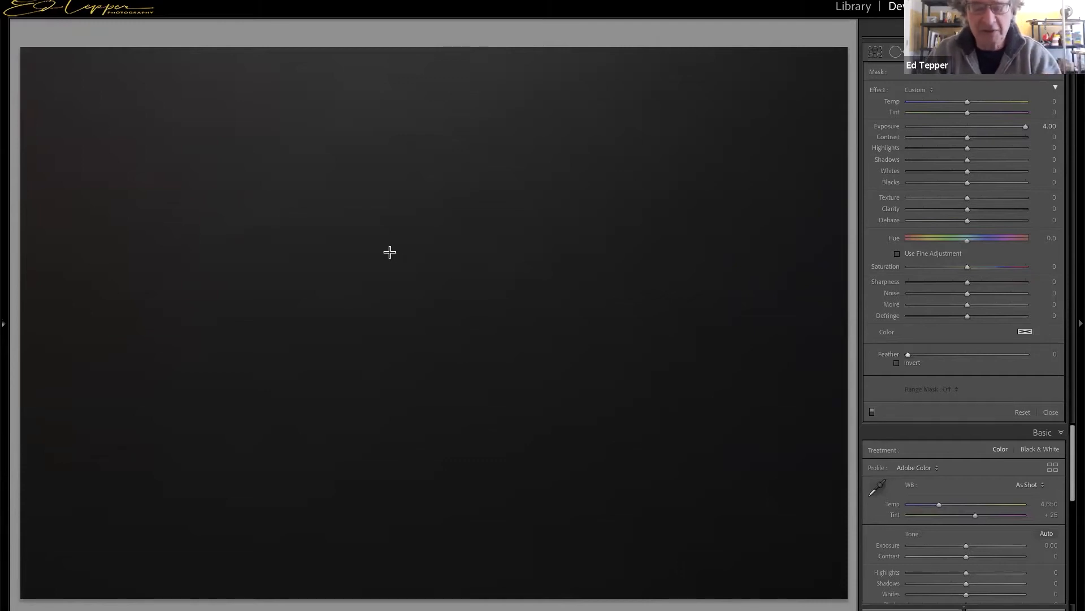
left_click_drag(390, 252, 561, 347)
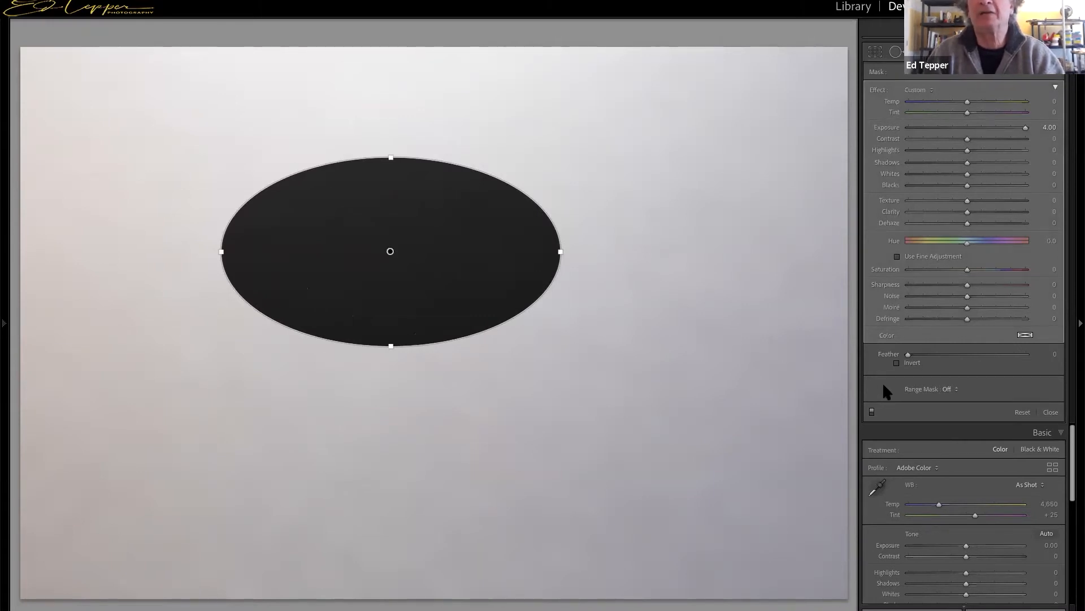
Step: Switch Invert on and off to compare the effect inside and outside the ellipse, then delete the radial filter
left_click(908, 365)
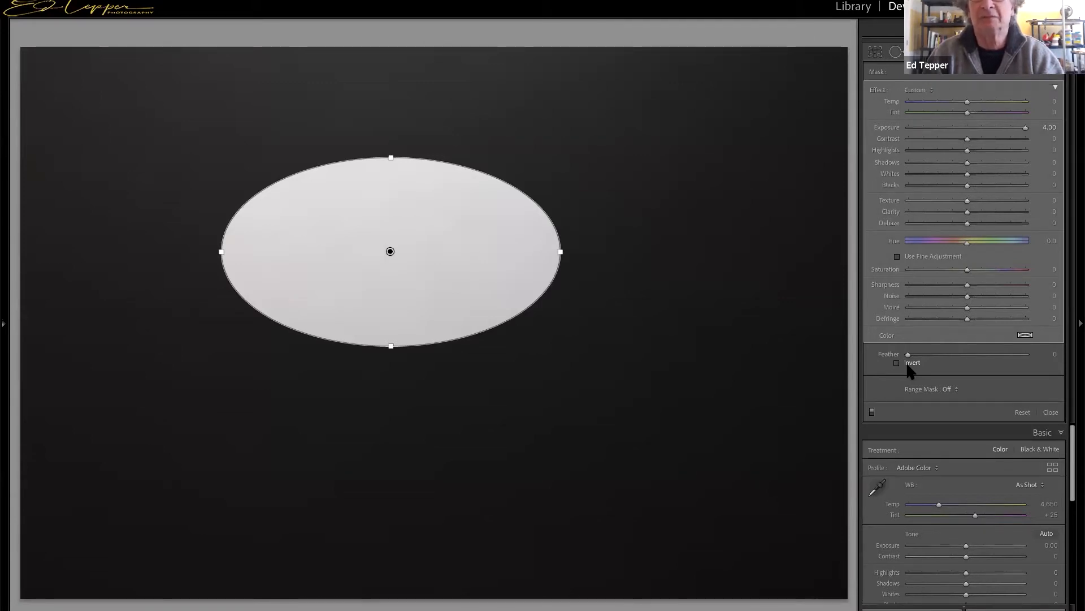
left_click(908, 367)
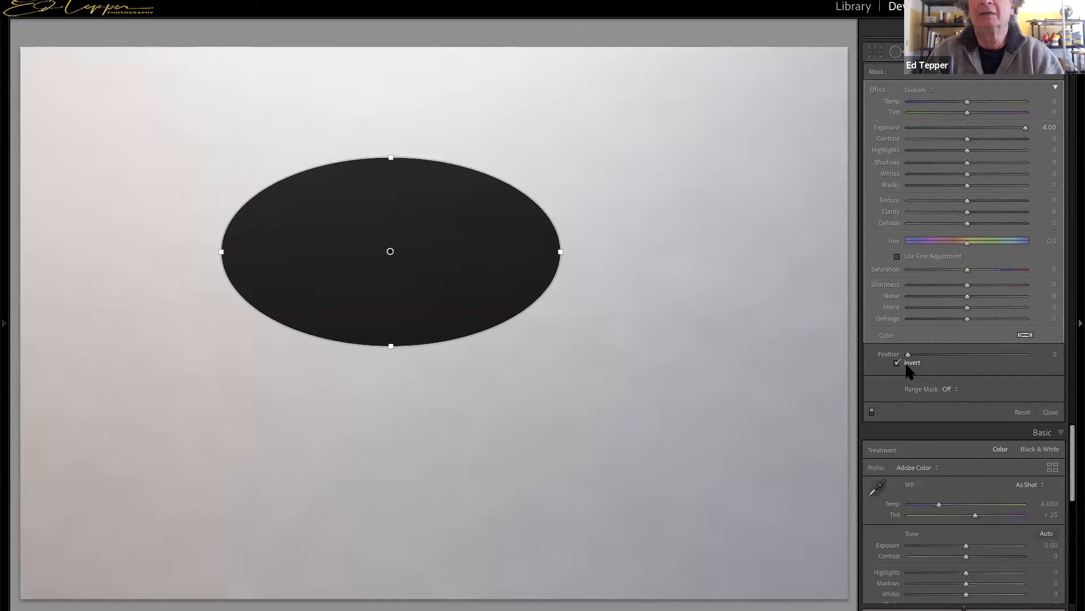
left_click(907, 366)
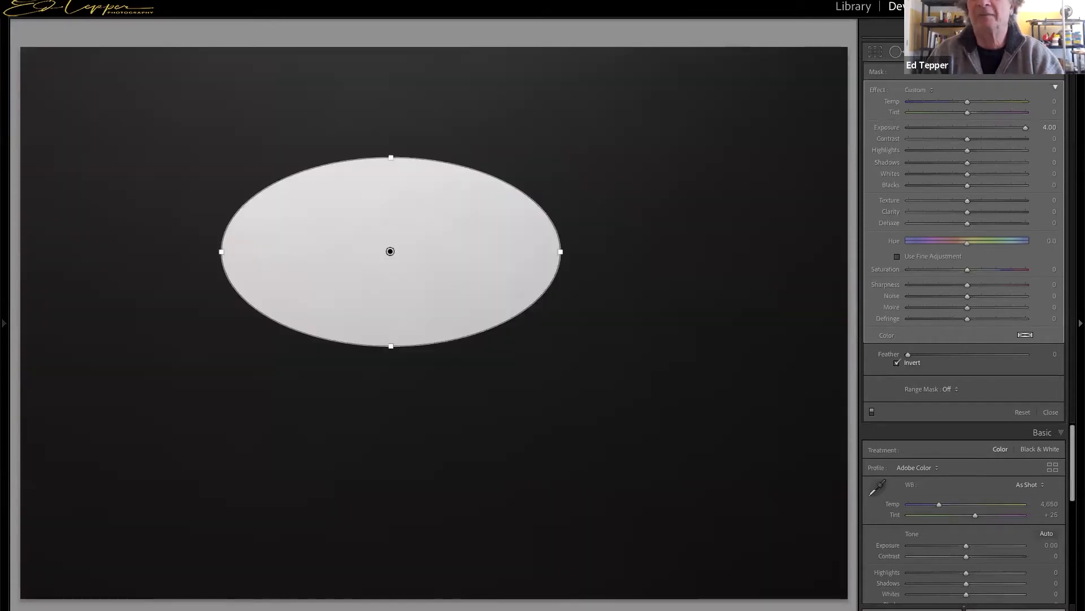
key("Delete")
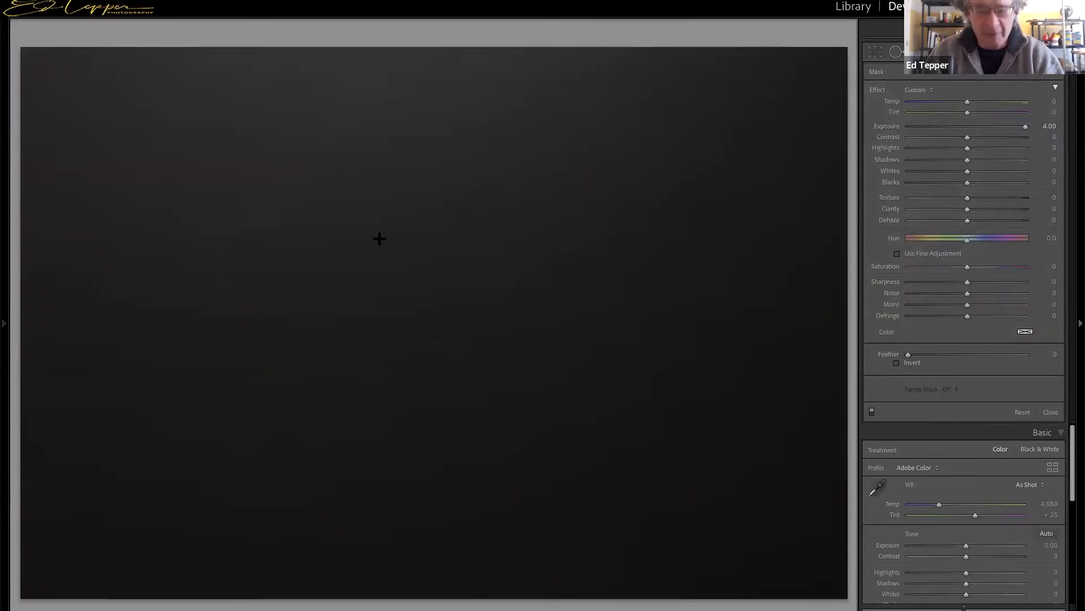
Step: Draw a perfectly circular radial filter in the upper left-centre of the photo, invert it and set its feather to 81
left_click_drag(380, 239, 540, 429)
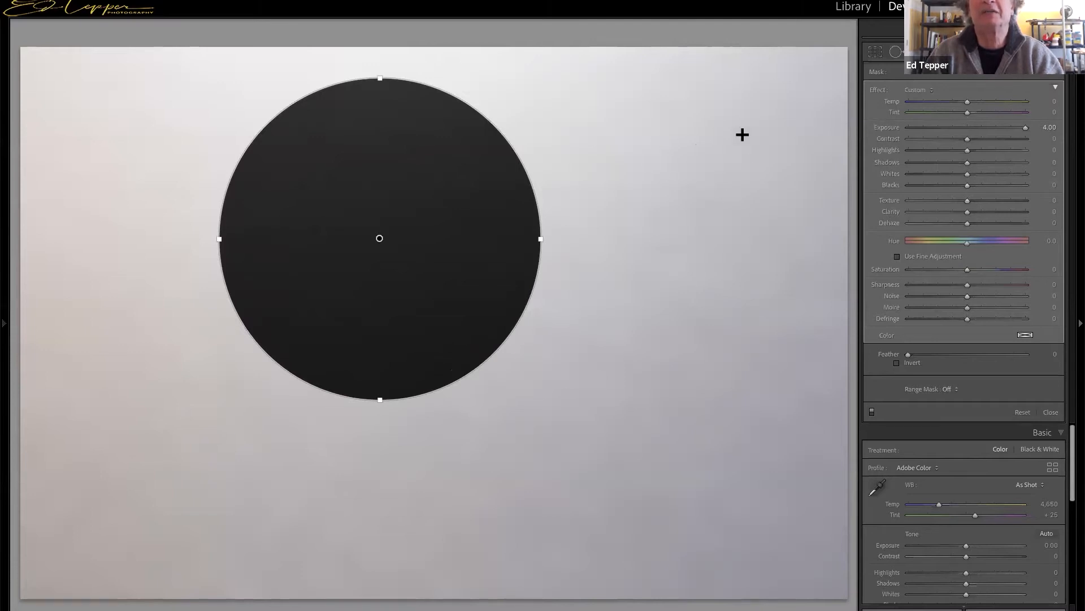
left_click(897, 362)
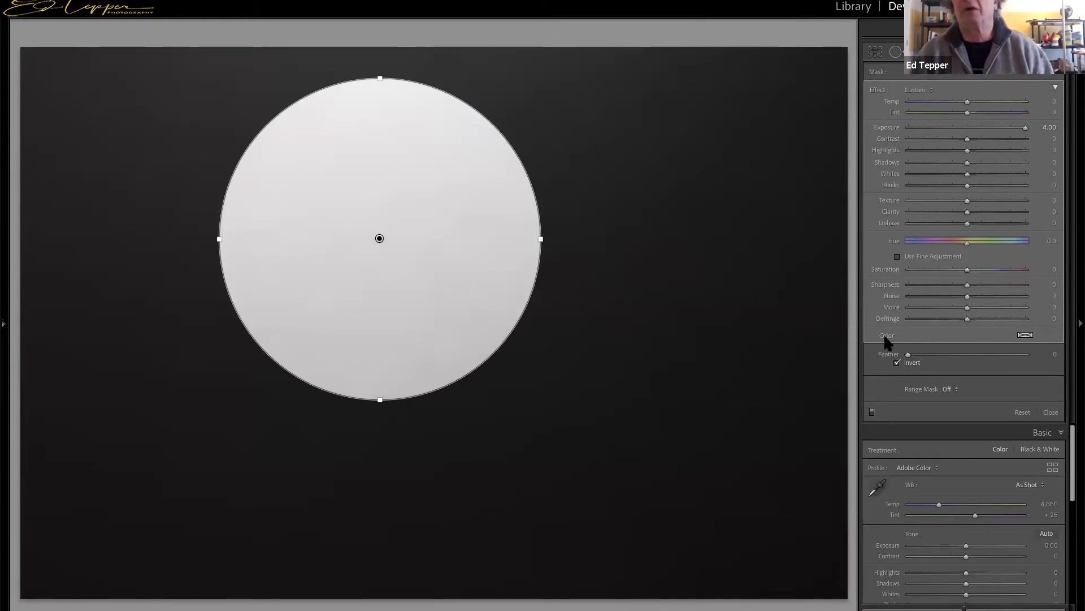
left_click_drag(908, 355, 951, 358)
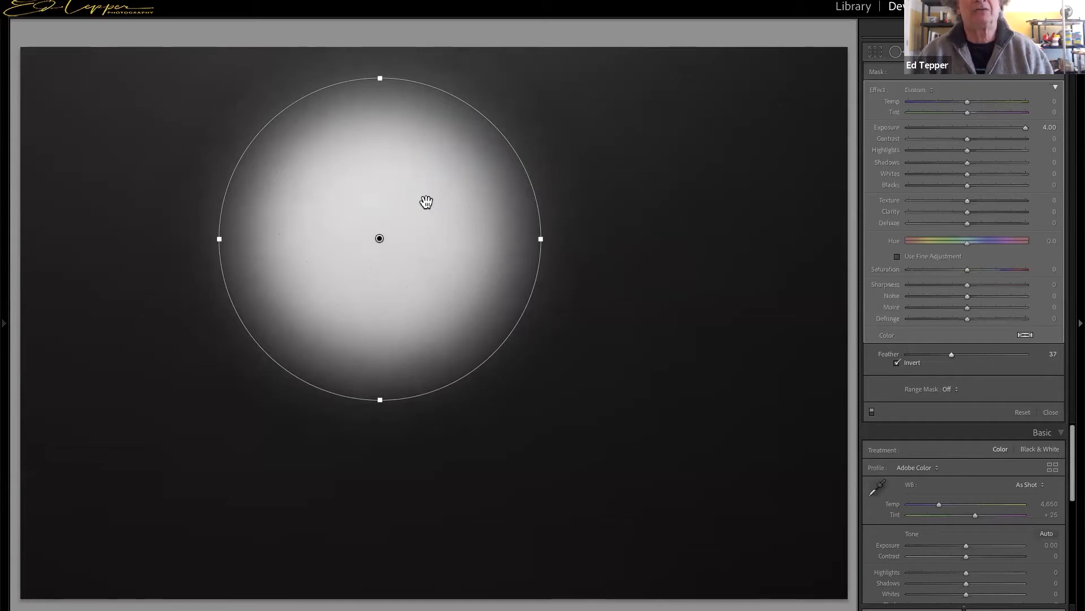
left_click_drag(951, 354, 1007, 358)
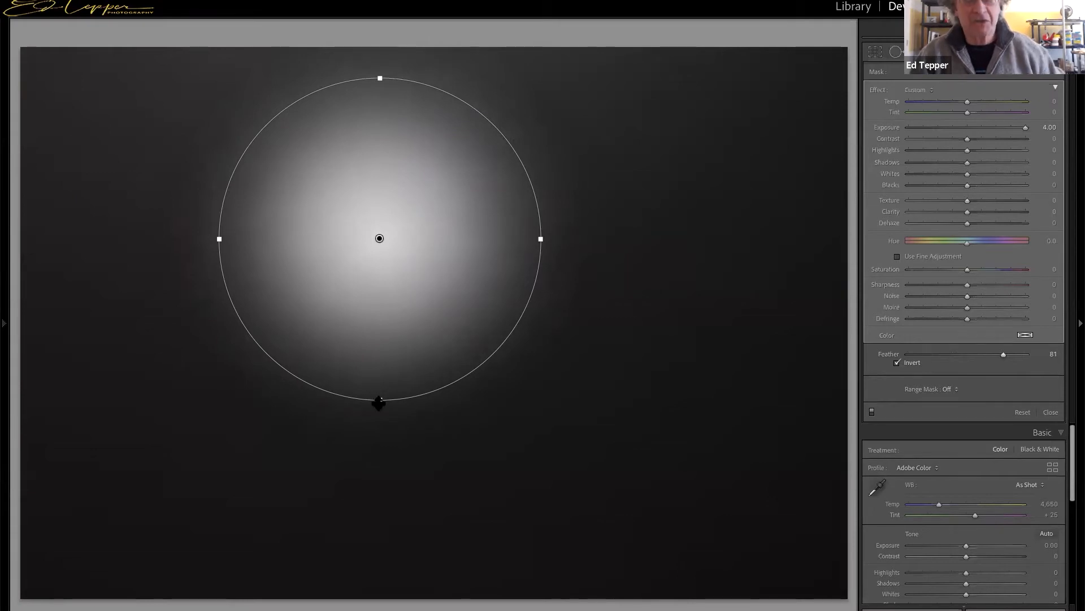
Step: Stretch the circular radial filter vertically, move it down the photo and widen it slightly into an upright ellipse
left_click_drag(378, 401, 378, 450)
left_click_drag(373, 308, 373, 358)
left_click_drag(544, 324, 559, 347)
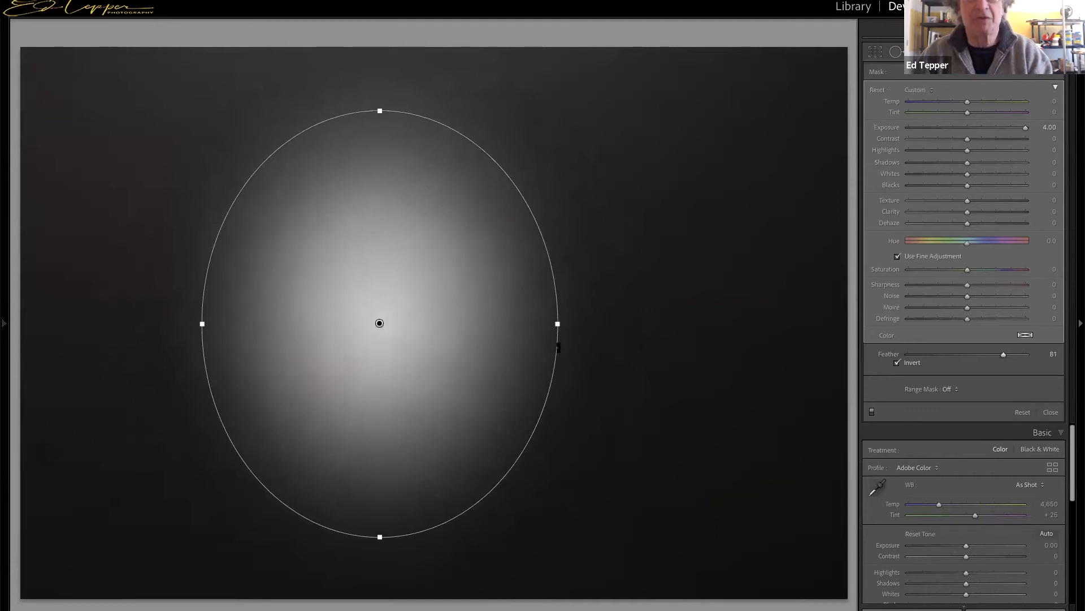
Step: Extend only the right side of the radial filter into a wide ellipse and rotate it clockwise
left_click_drag(557, 324, 713, 315)
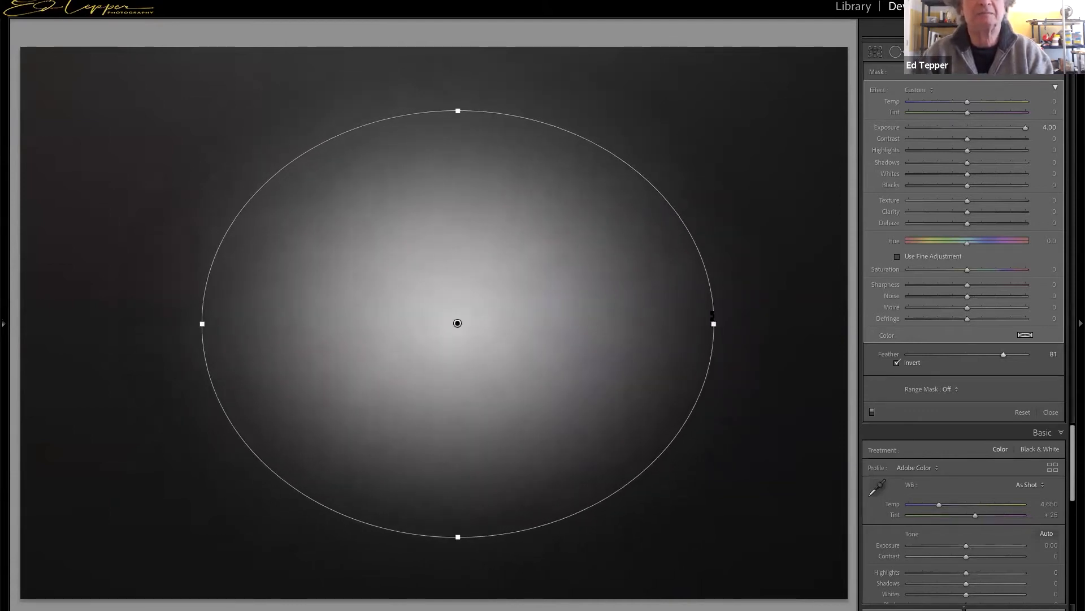
key("ctrl+alt")
left_click_drag(458, 111, 550, 118)
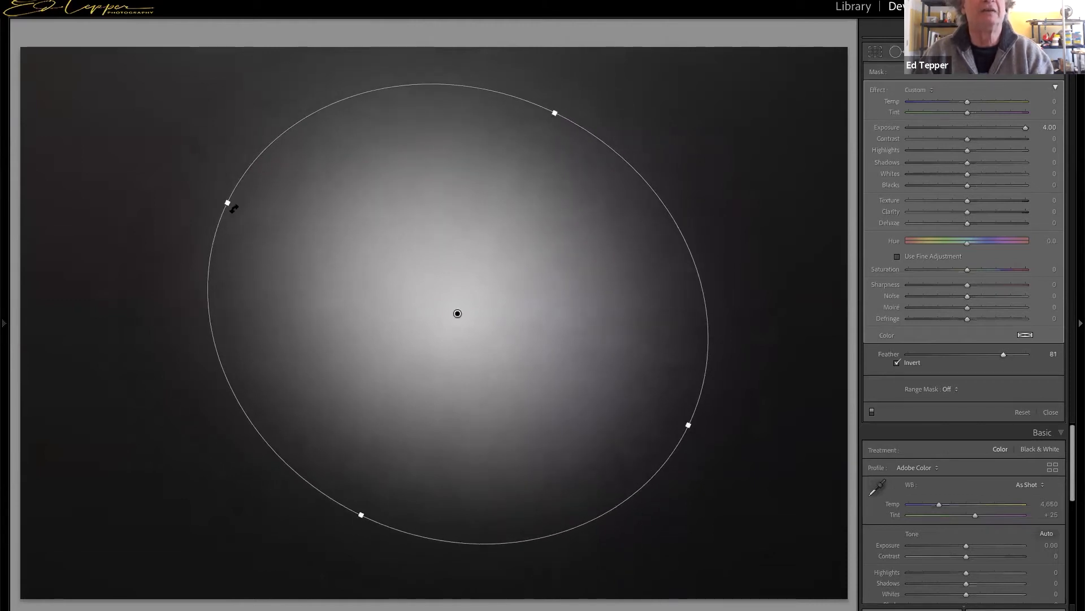
Step: Rotate the radial ellipse slightly counterclockwise, then activate its mask brush with a size of 13
left_click_drag(233, 208, 167, 263)
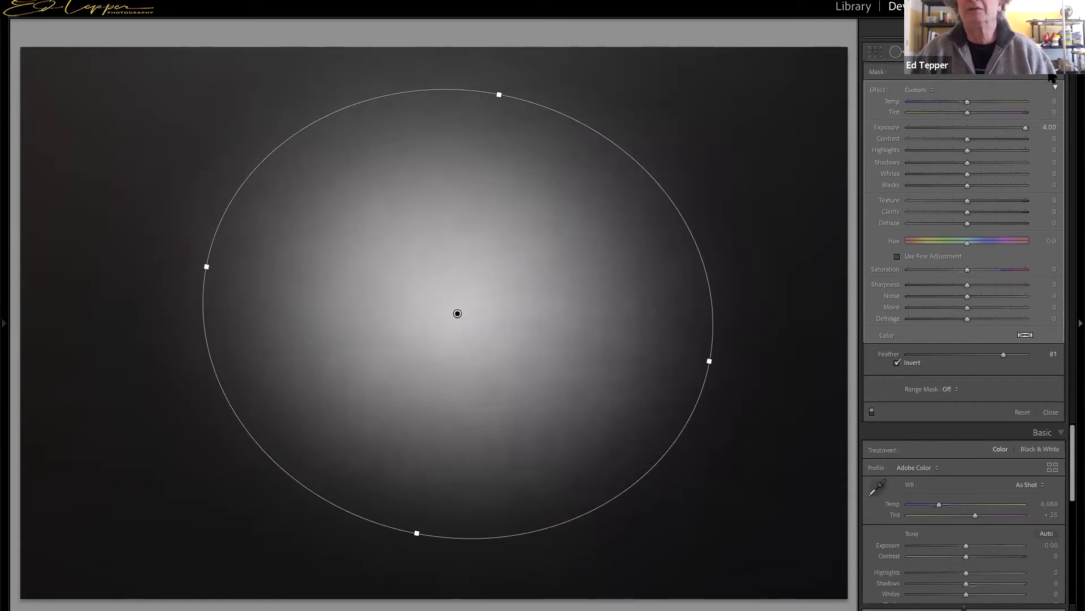
left_click(1050, 74)
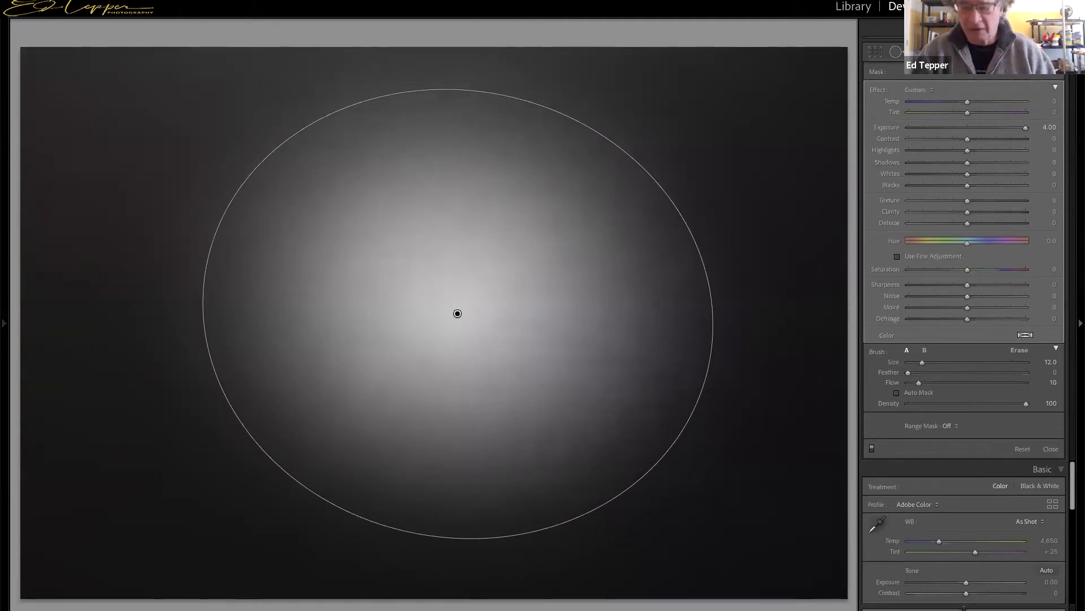
scroll(597, 164, "down", 6)
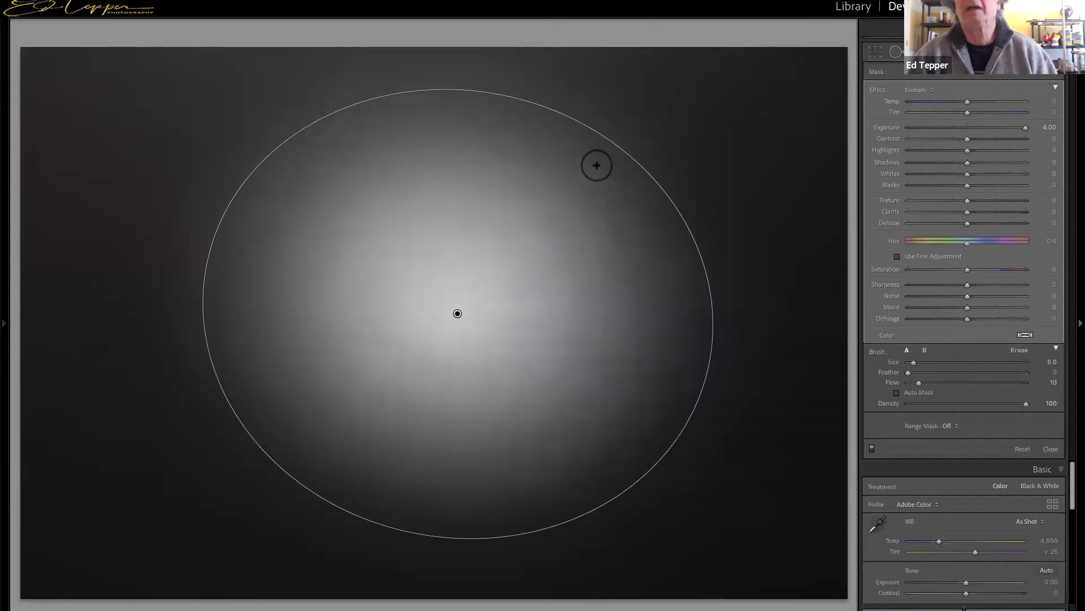
scroll(588, 157, "up", 8)
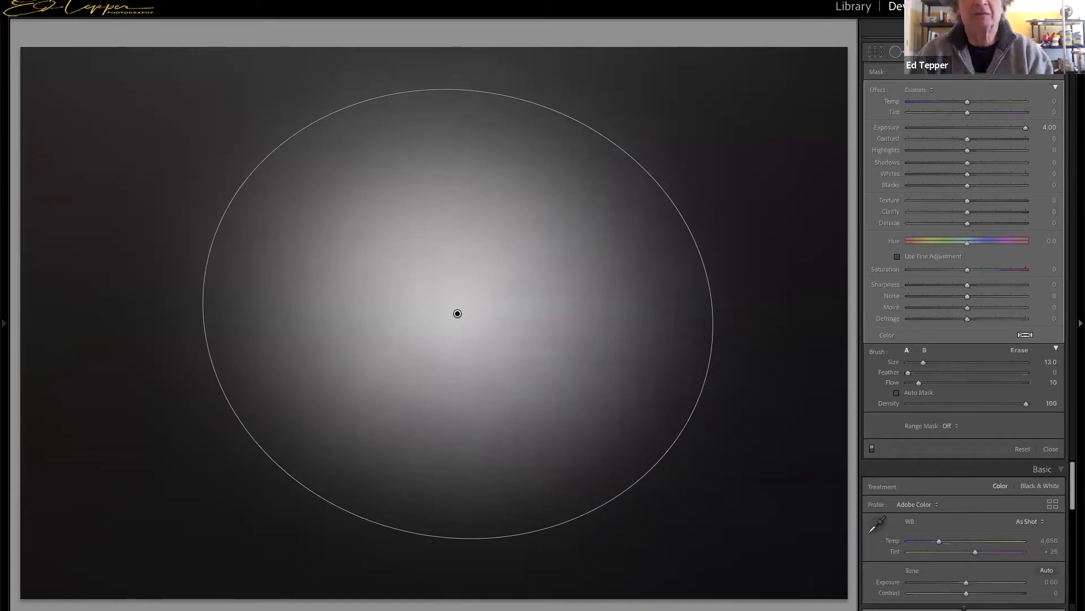
Step: Paint a faint flow-10 stroke inside the ellipse's upper-right edge, toggling the filter outline and pin off and on
key("alt")
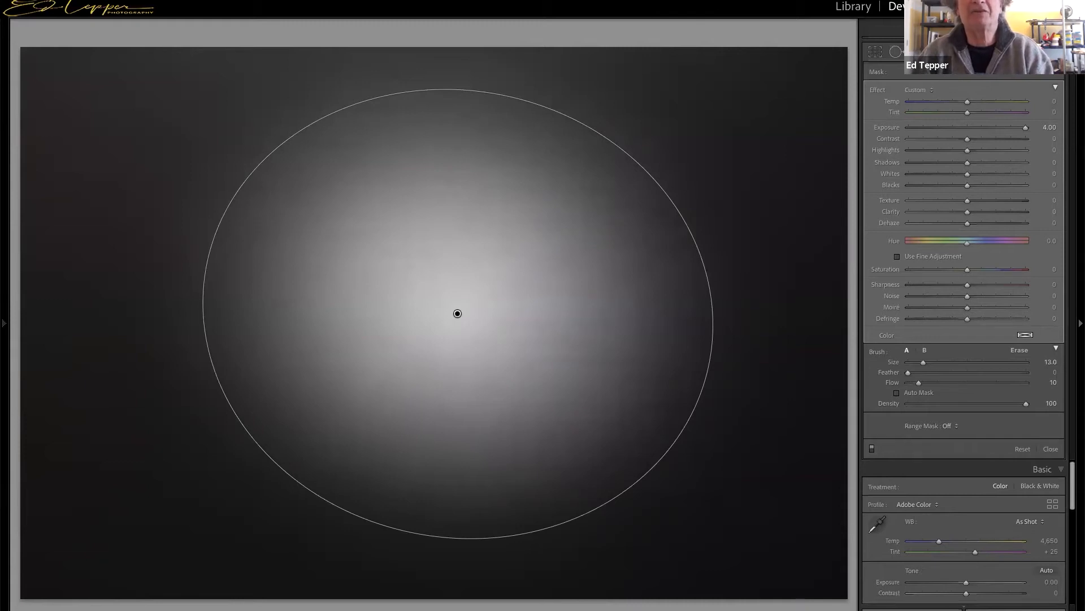
key("h")
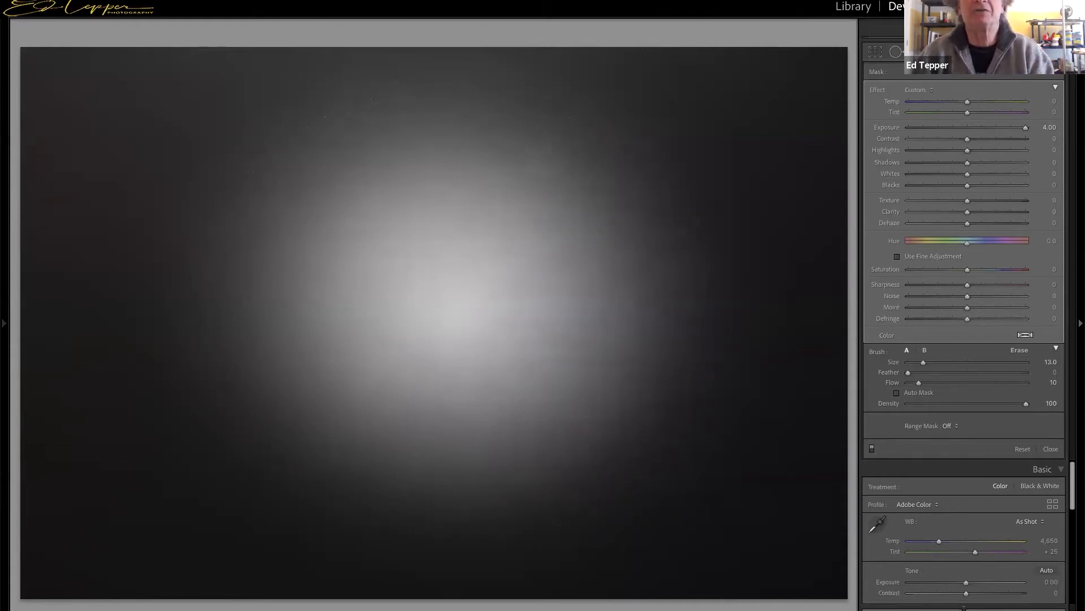
mouse_move(577, 193)
left_mouse_down()
mouse_move(621, 246)
mouse_move(572, 203)
left_mouse_up()
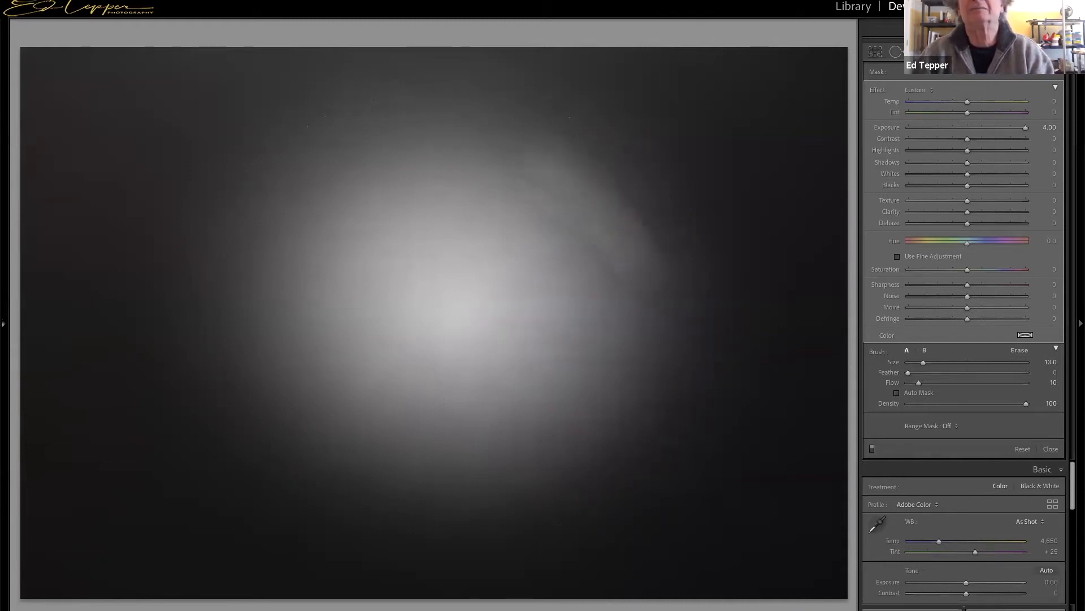
key("h")
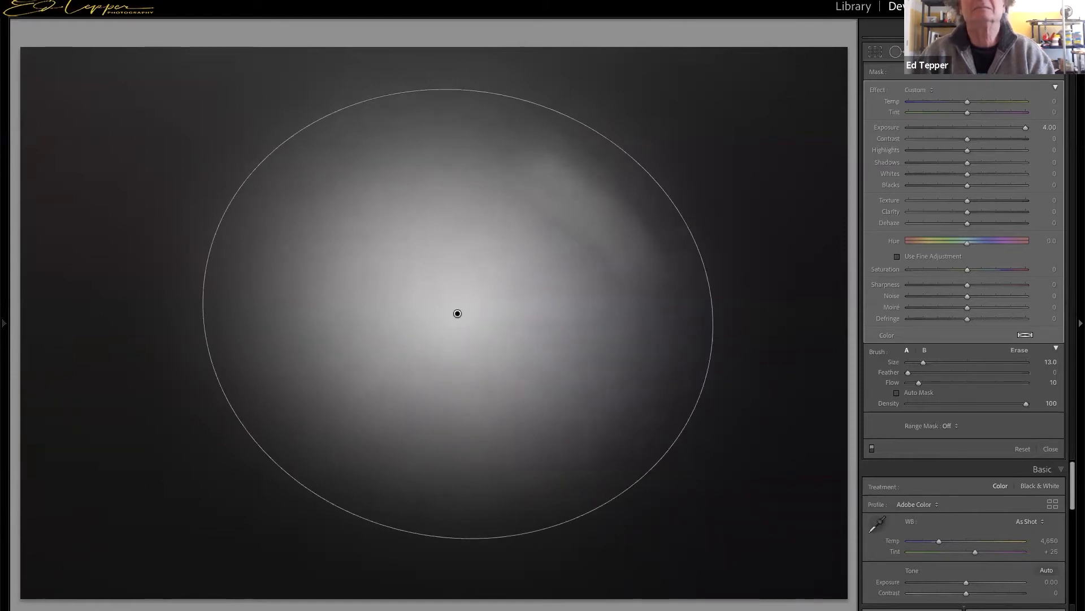
key("h")
key("h")
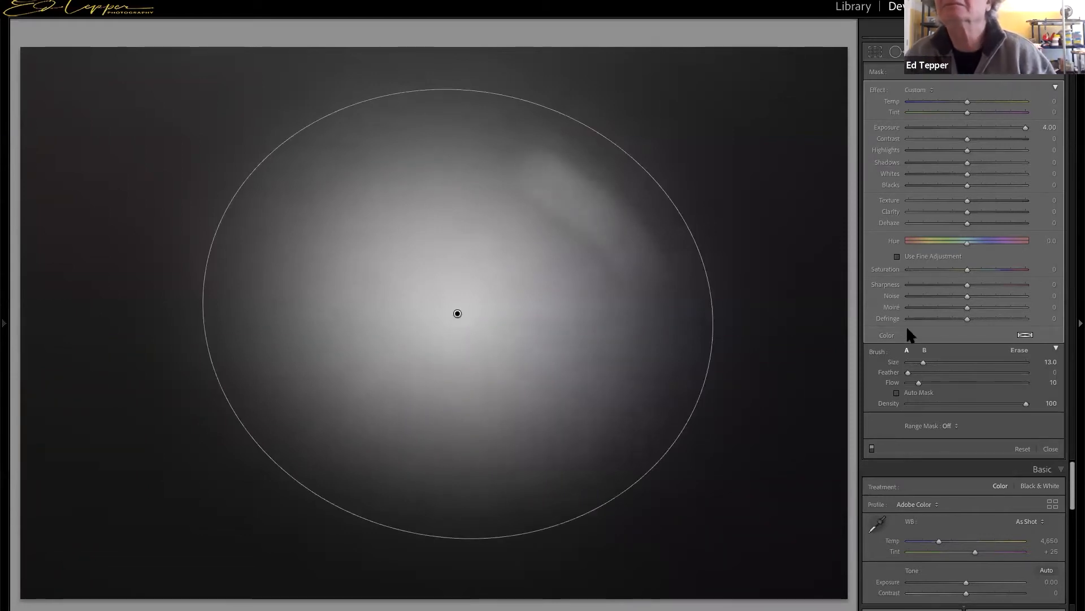
Step: Set the mask brush's flow to 100 and paint solid strokes across the ellipse's upper-right edge
left_click_drag(939, 380, 1018, 373)
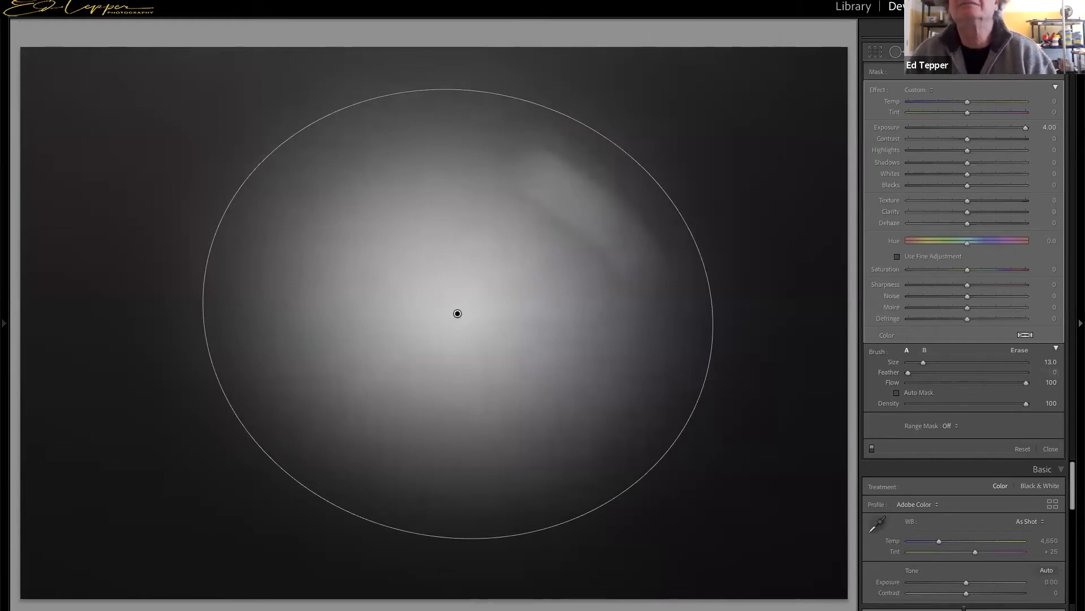
mouse_move(531, 174)
left_mouse_down()
mouse_move(642, 274)
mouse_move(631, 236)
mouse_move(518, 179)
mouse_move(494, 183)
left_mouse_up()
mouse_move(602, 148)
left_mouse_down()
mouse_move(630, 146)
mouse_move(647, 209)
mouse_move(599, 145)
mouse_move(557, 123)
mouse_move(526, 126)
left_mouse_up()
mouse_move(696, 141)
left_mouse_down()
mouse_move(727, 252)
mouse_move(690, 170)
mouse_move(611, 111)
left_mouse_up()
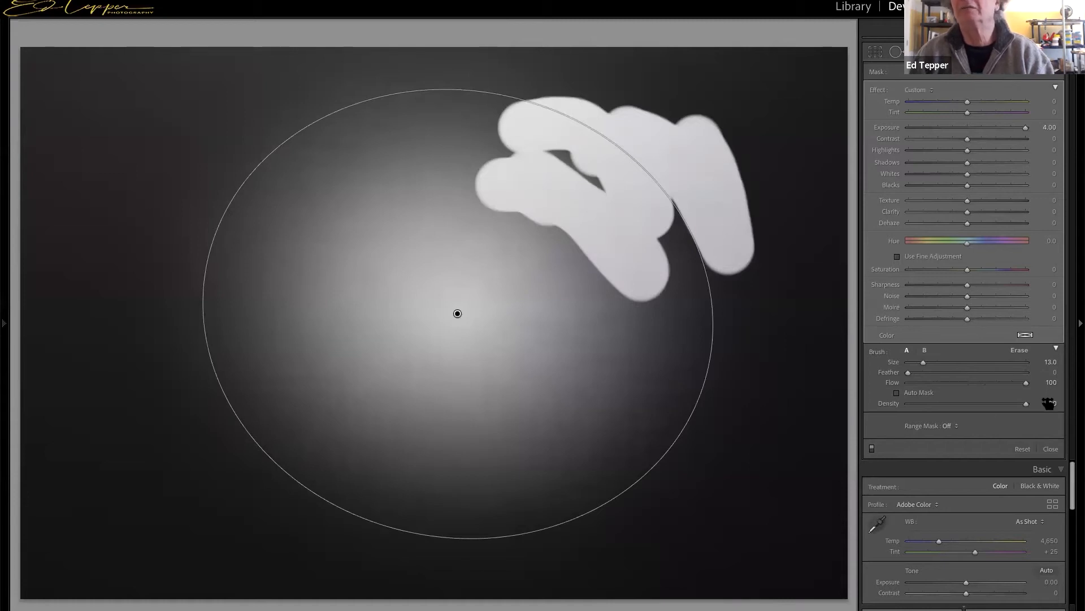
Step: Set the mask eraser's feather to 0 and erase one stroke near the ellipse's left edge and another diagonally through its centre
left_click(1017, 350)
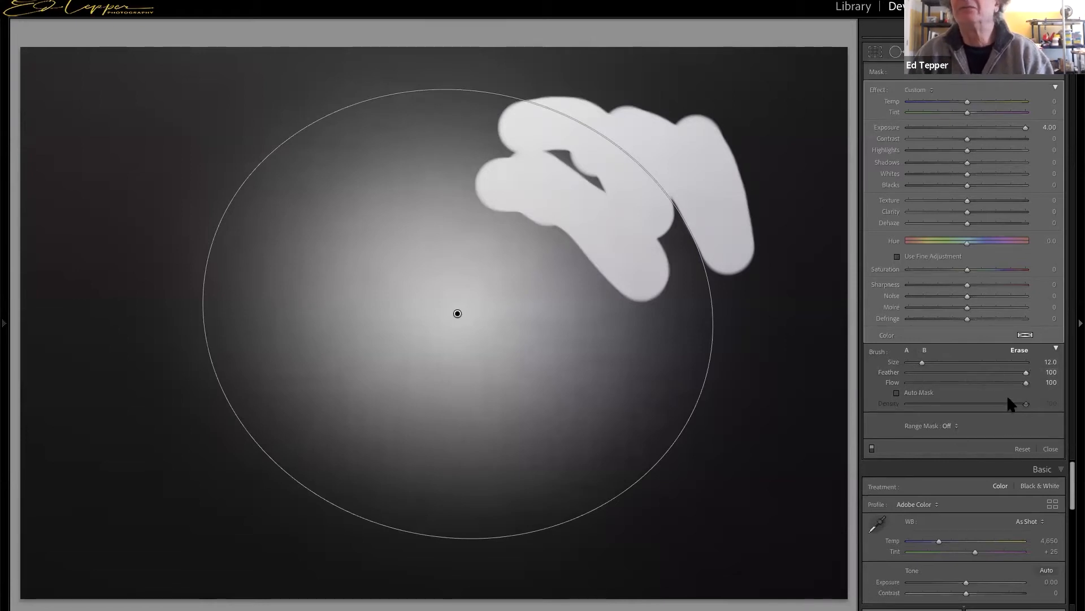
left_click_drag(1000, 371, 820, 369)
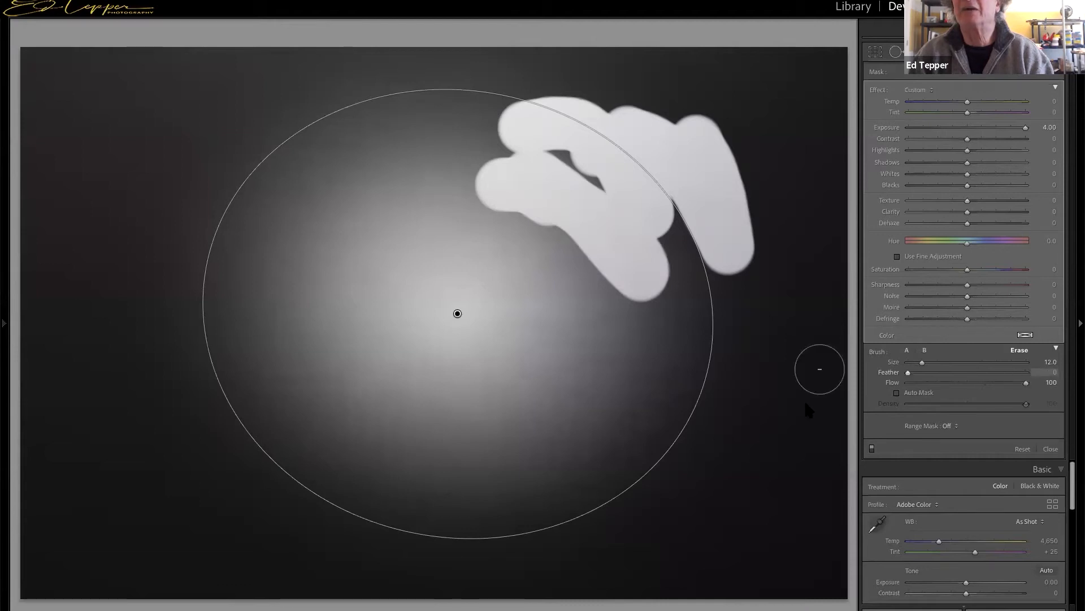
mouse_move(242, 284)
left_mouse_down()
mouse_move(240, 315)
mouse_move(259, 358)
mouse_move(297, 396)
left_mouse_up()
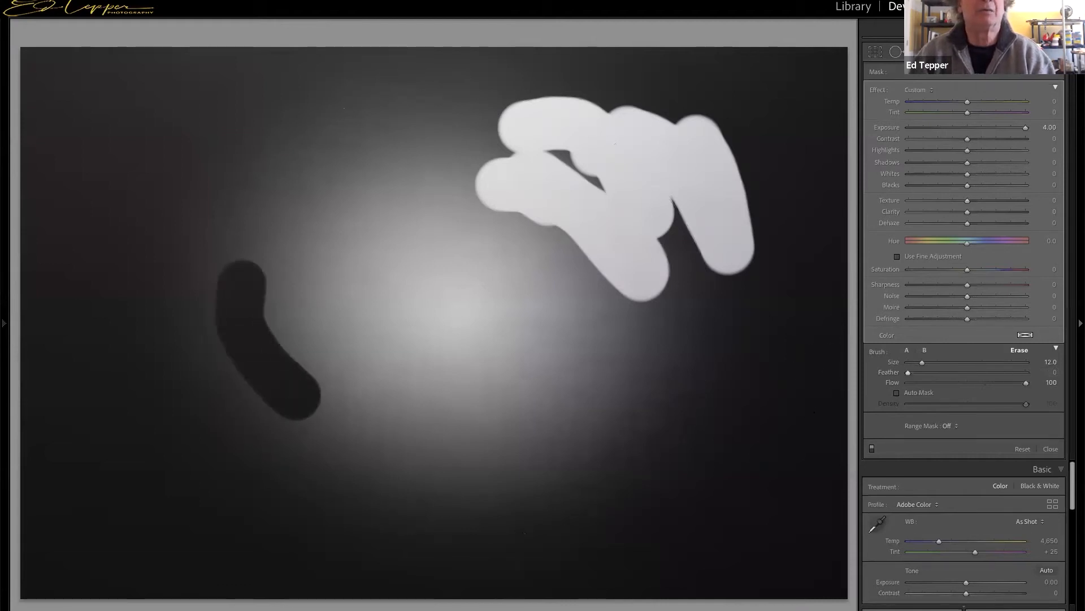
left_click_drag(239, 311, 235, 284)
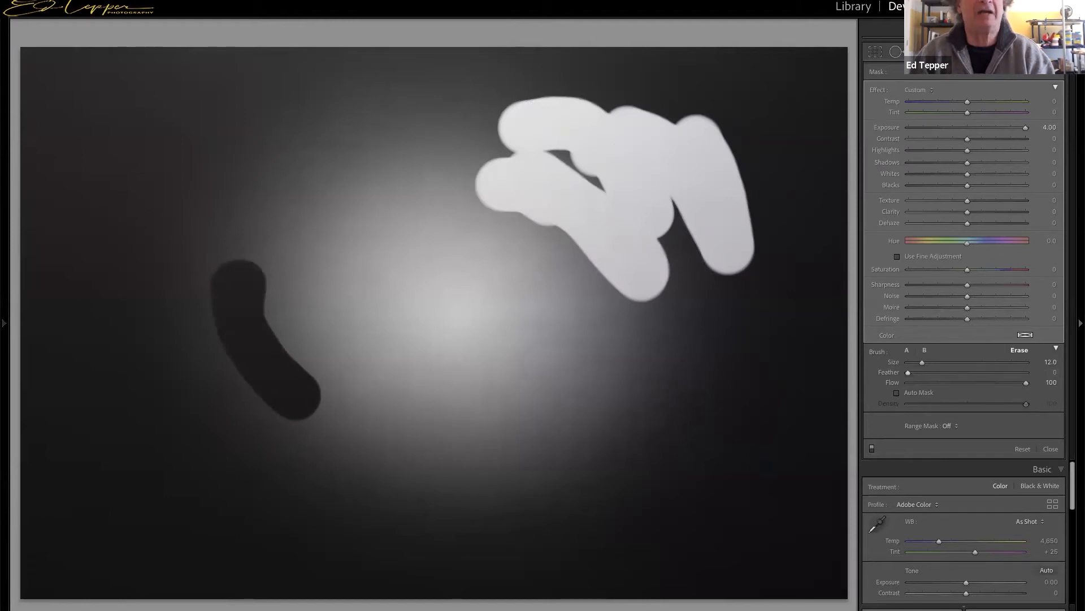
left_click_drag(385, 257, 523, 374)
left_click_drag(388, 252, 322, 249)
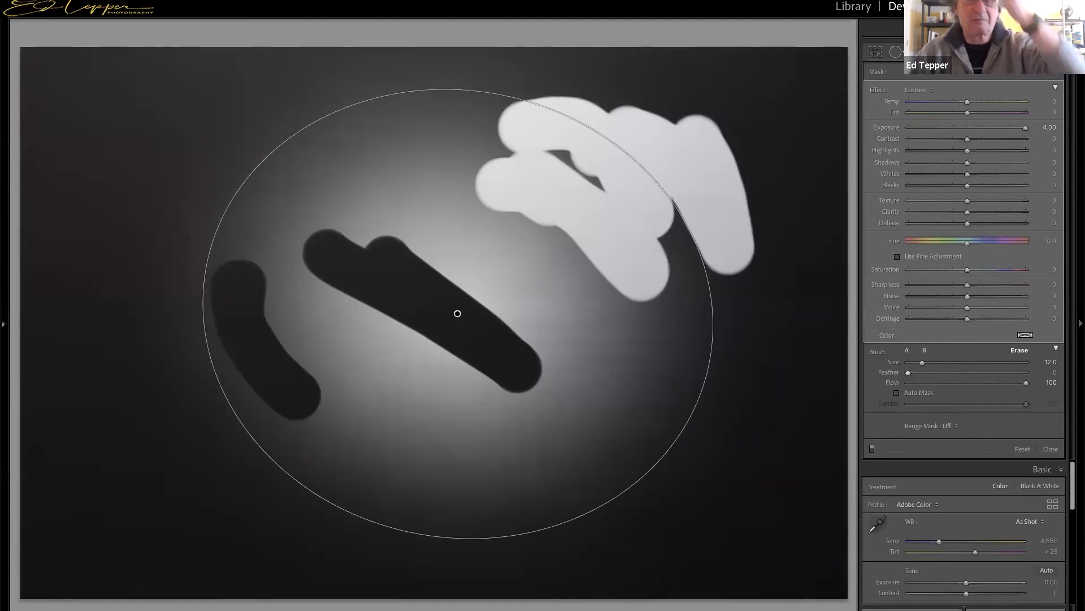
Step: Look briefly at the camera meter slide, return to the dark photo Exp Comp-6.DNG and reset its radial filter
key("F6")
left_click(1048, 578)
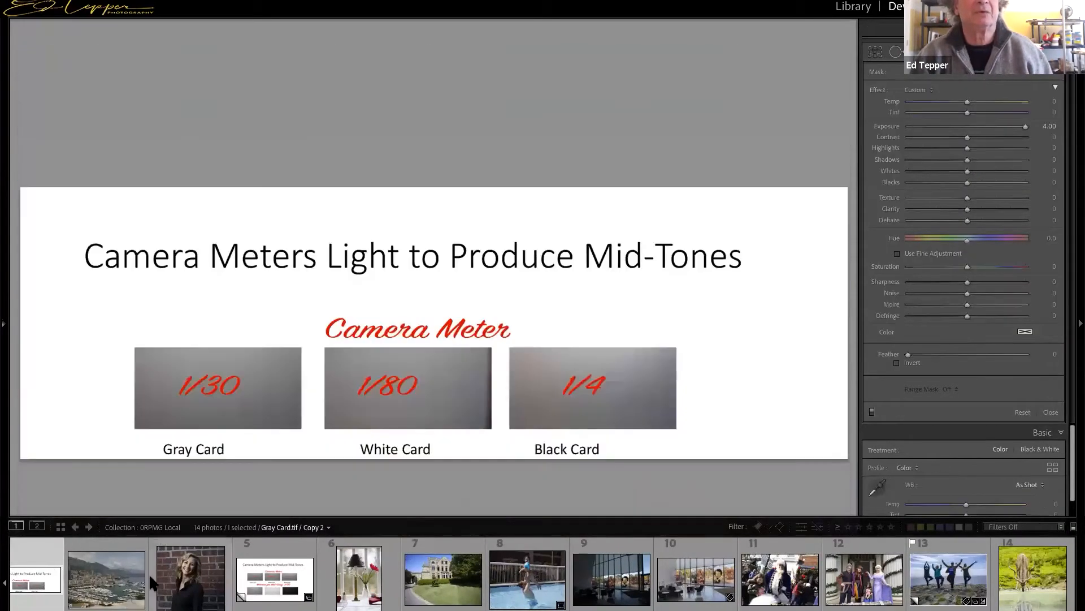
left_click(35, 585)
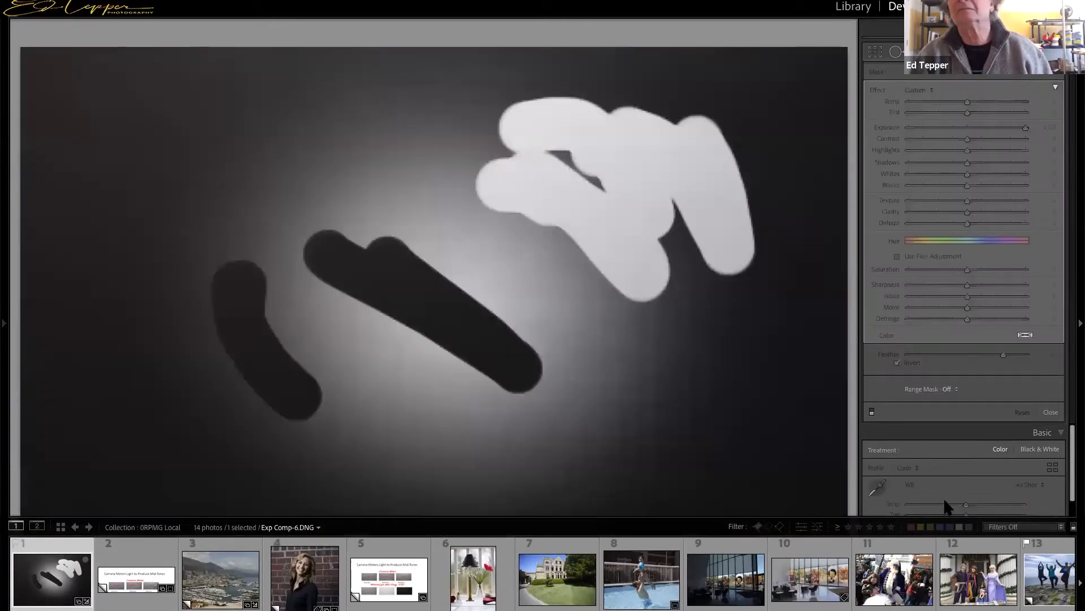
scroll(1012, 431, "down", 3)
scroll(1011, 431, "up", 4)
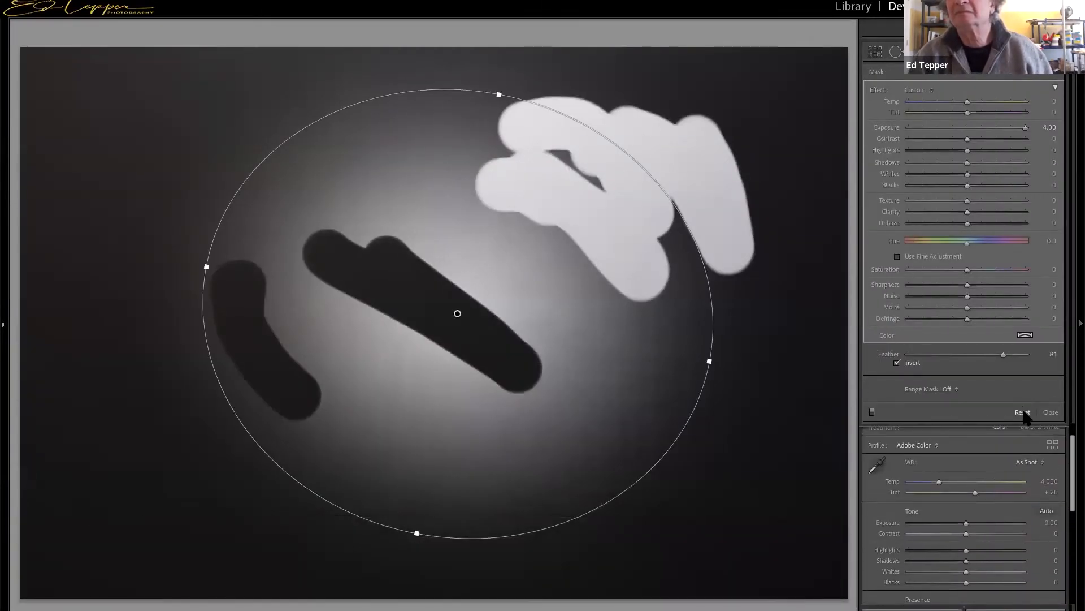
left_click(1023, 412)
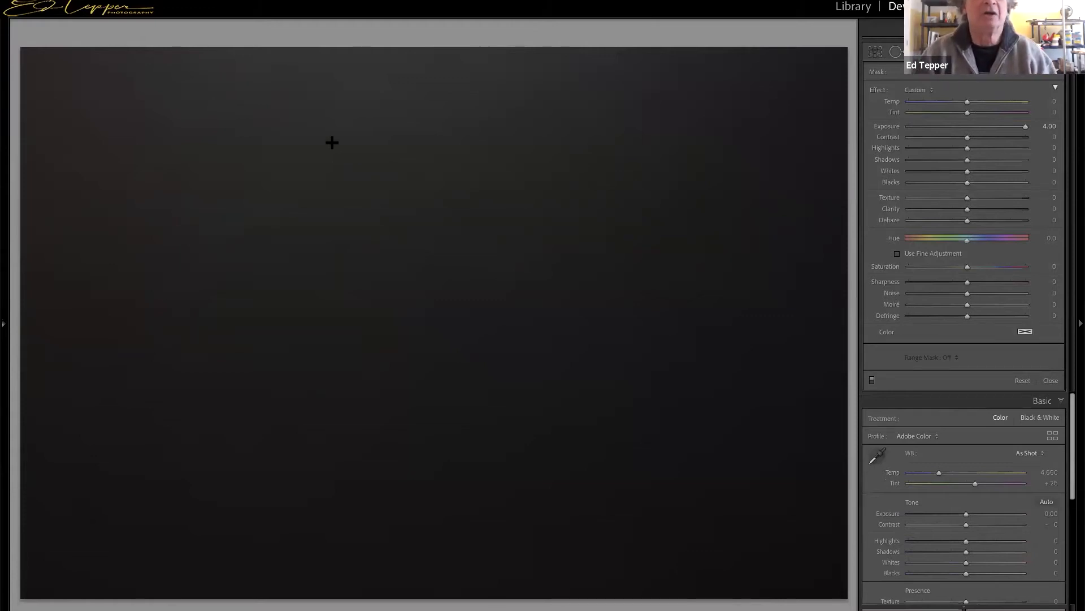
Step: Try opposing graduated filters, one downward from the photo's upper part and one upward from its lower part, then remove both
left_click_drag(361, 153, 359, 427)
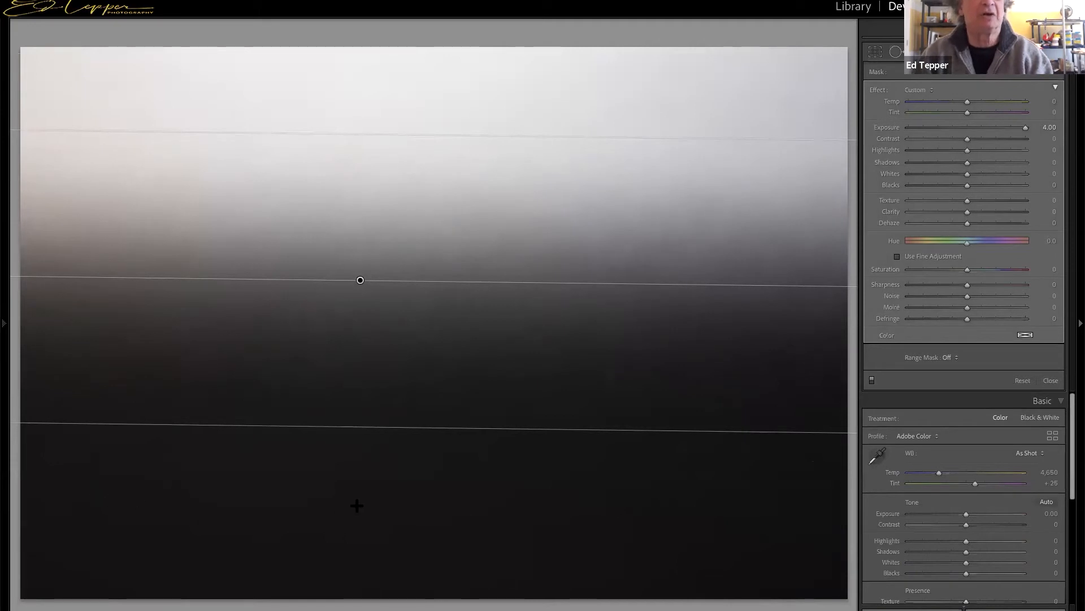
left_click_drag(402, 523, 351, 188)
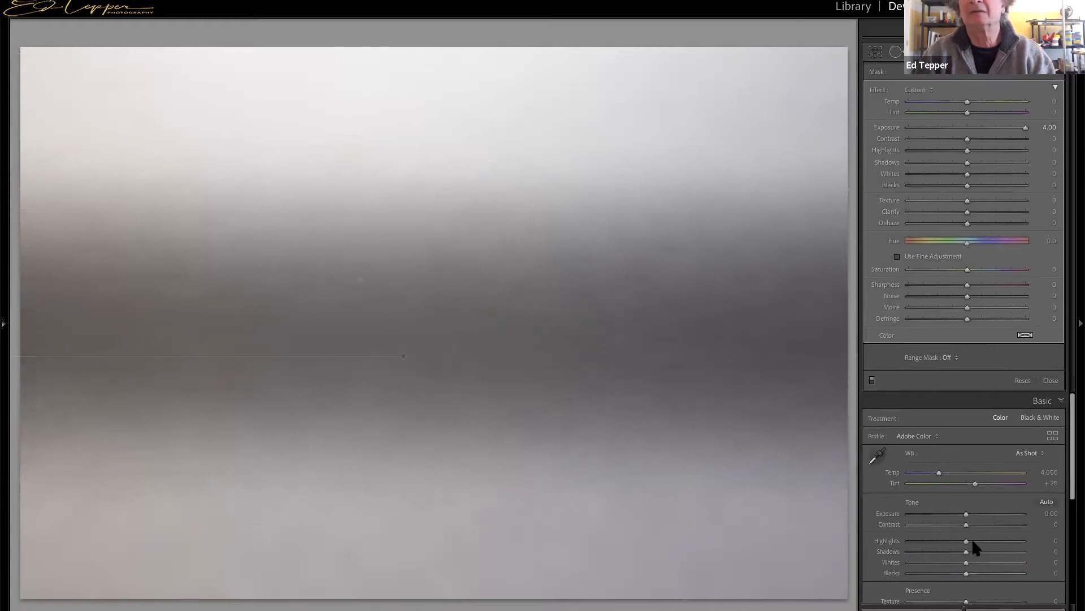
left_click(1015, 608)
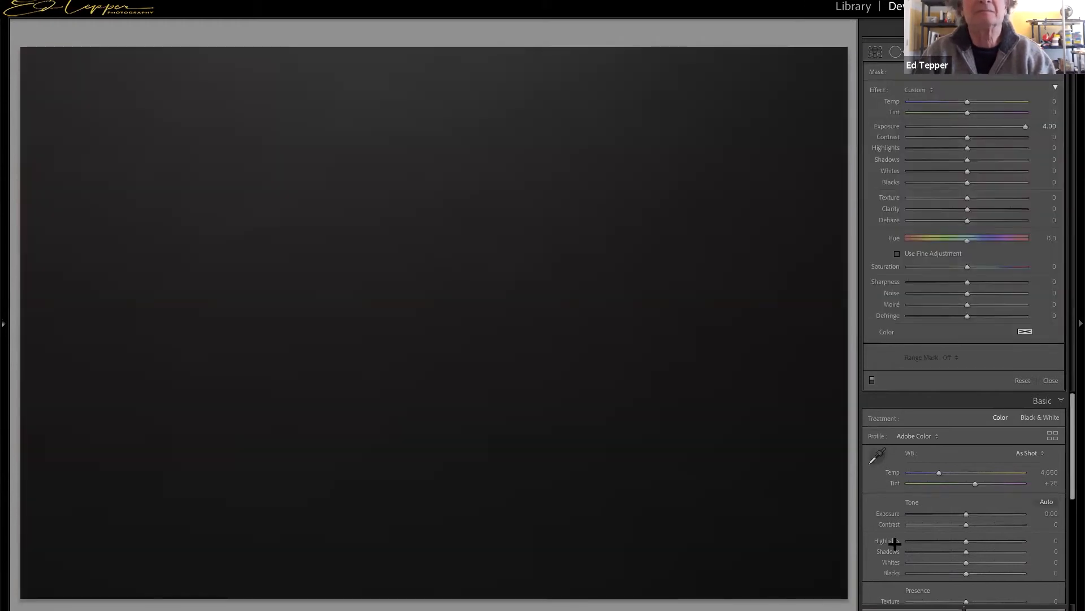
Step: Draw a downward graduated filter across the middle of the photo, set its exposure to 2.97 and show its red mask overlay
left_click_drag(419, 217, 419, 446)
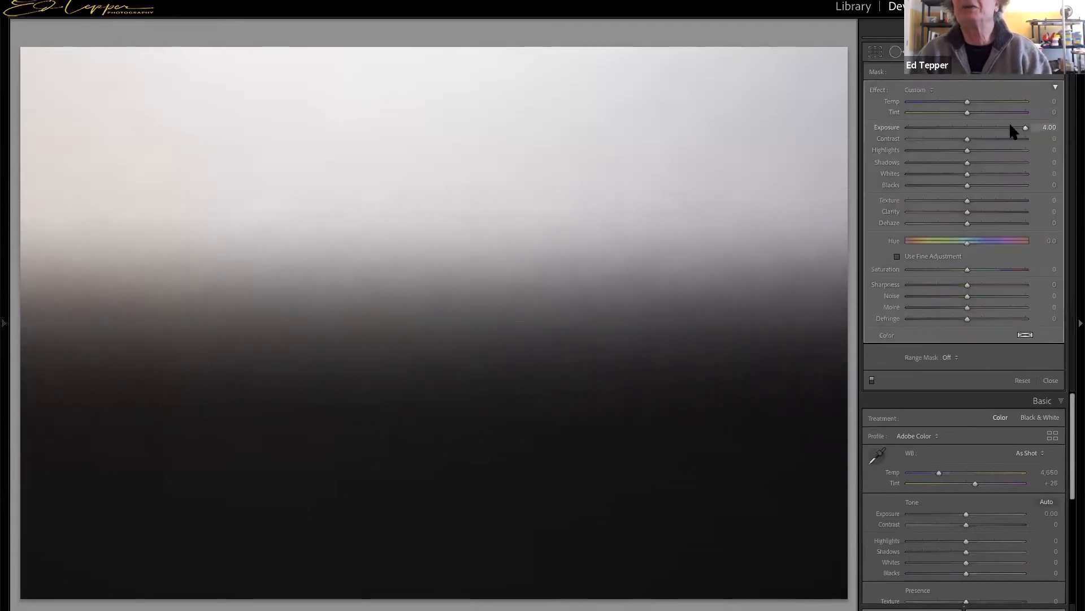
mouse_move(1026, 127)
left_mouse_down()
mouse_move(976, 130)
mouse_move(1026, 134)
mouse_move(984, 136)
mouse_move(1011, 137)
left_mouse_up()
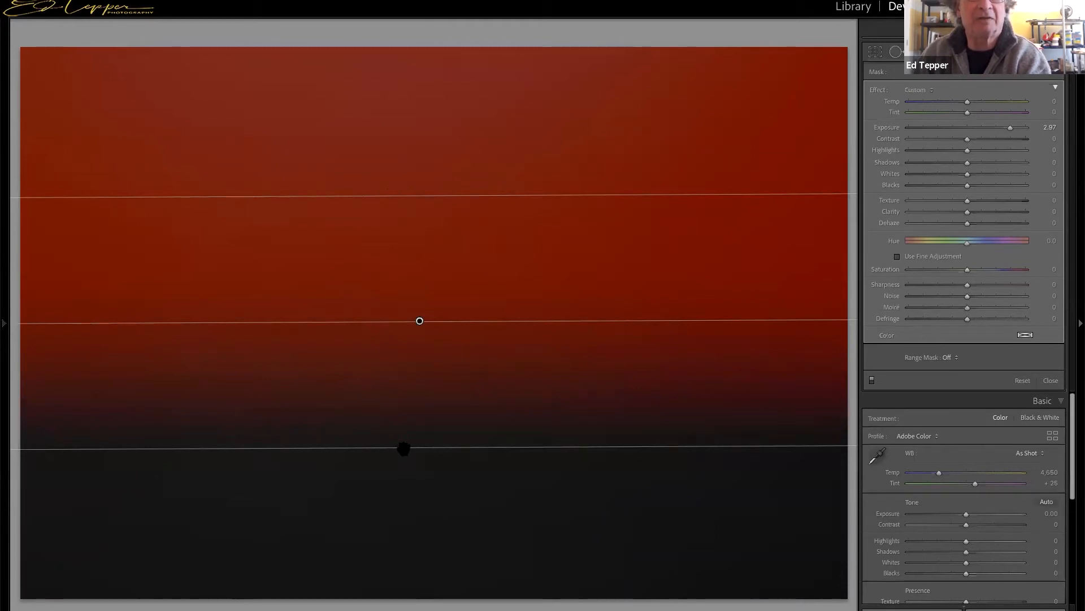
Step: Widen the graduated filter's transition by spreading its lower and upper lines apart, then tilt it counterclockwise about its centre
left_click_drag(404, 449, 405, 516)
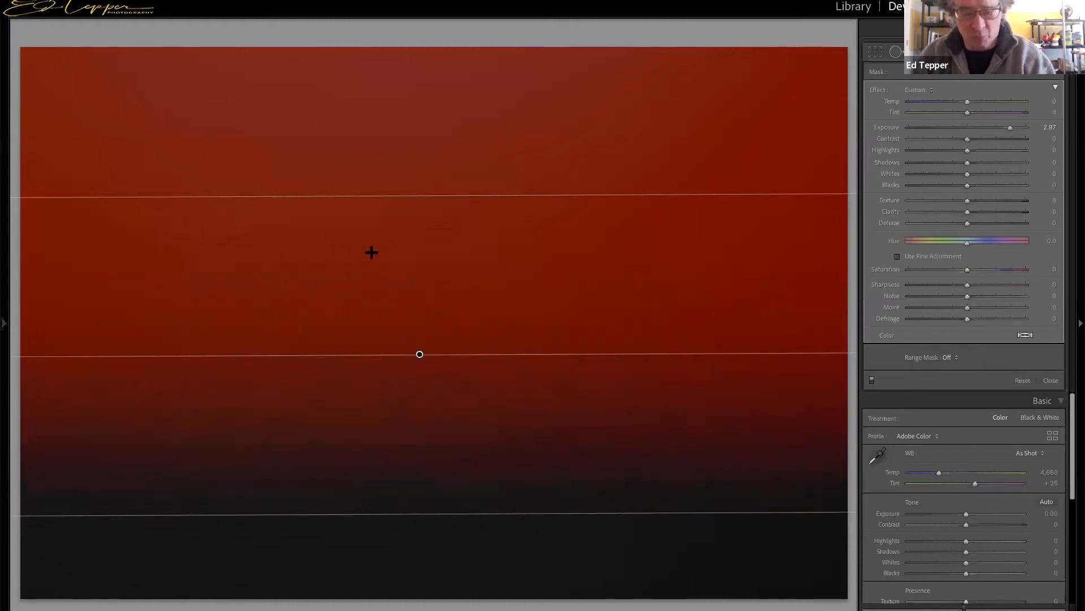
key("alt")
mouse_move(393, 196)
left_mouse_down()
mouse_move(390, 160)
mouse_move(398, 228)
mouse_move(396, 199)
left_mouse_up()
left_click_drag(395, 151, 398, 125)
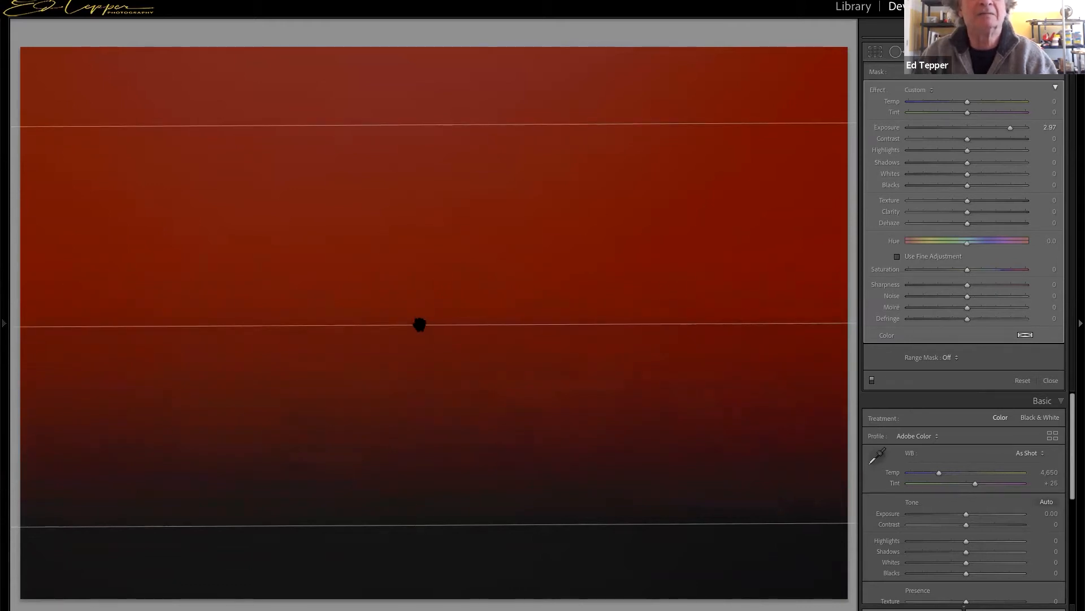
left_click_drag(400, 334, 424, 340)
mouse_move(395, 339)
left_mouse_down()
mouse_move(388, 310)
mouse_move(386, 329)
left_mouse_up()
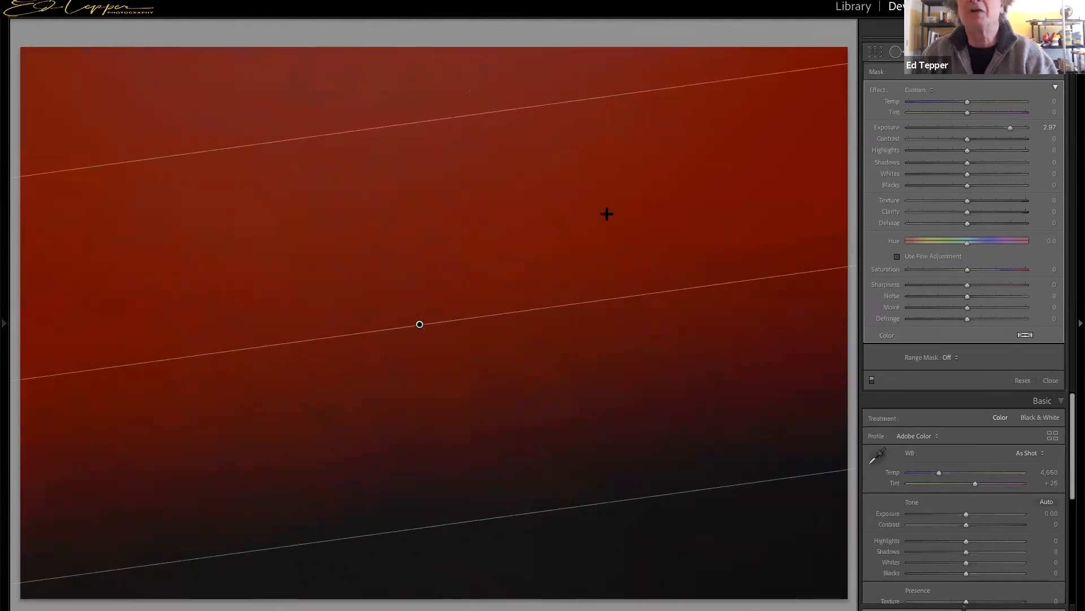
Step: Brush a solid area into the graduated filter's mask near its lower-right line, then erase strokes across that area and the centre
left_click(1054, 84)
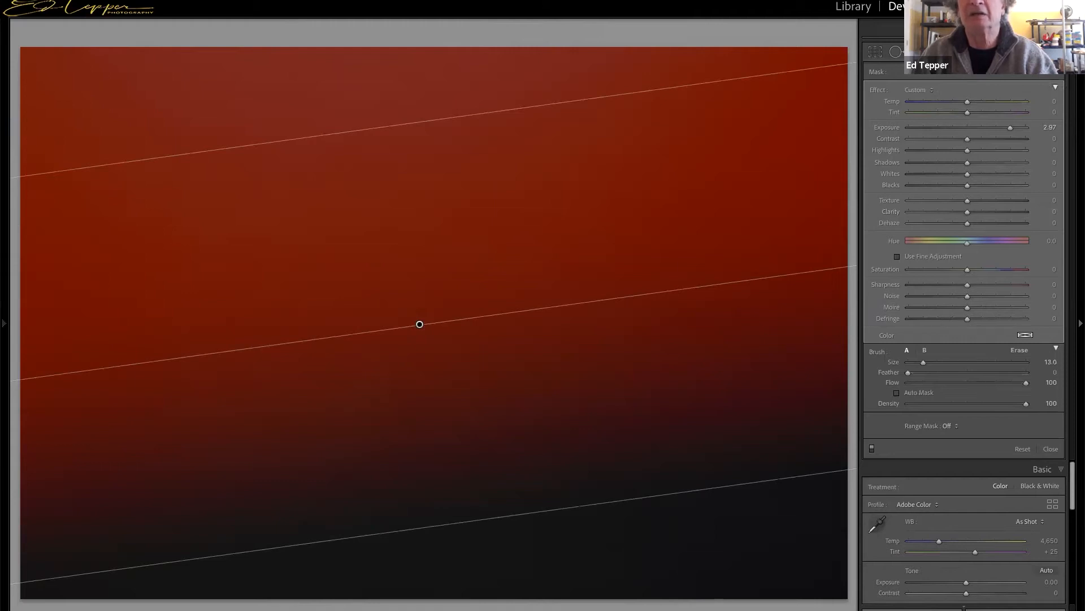
mouse_move(803, 450)
left_mouse_down()
mouse_move(651, 485)
mouse_move(678, 456)
mouse_move(652, 461)
mouse_move(754, 438)
mouse_move(834, 439)
mouse_move(589, 483)
mouse_move(554, 484)
mouse_move(585, 461)
mouse_move(676, 438)
mouse_move(535, 464)
left_mouse_up()
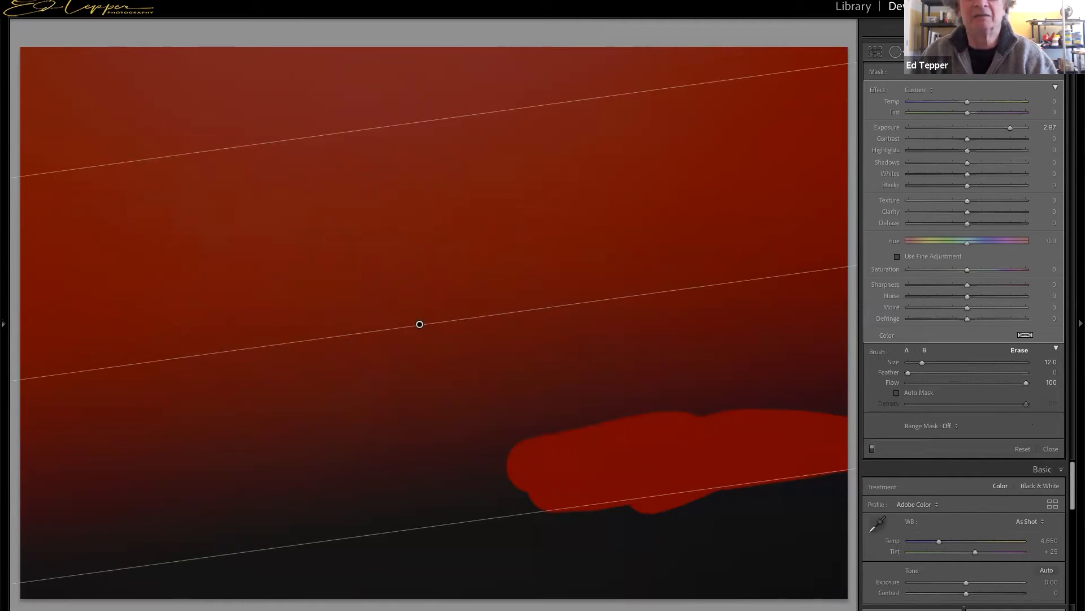
mouse_move(529, 459)
left_mouse_down()
mouse_move(590, 444)
mouse_move(735, 431)
left_mouse_up()
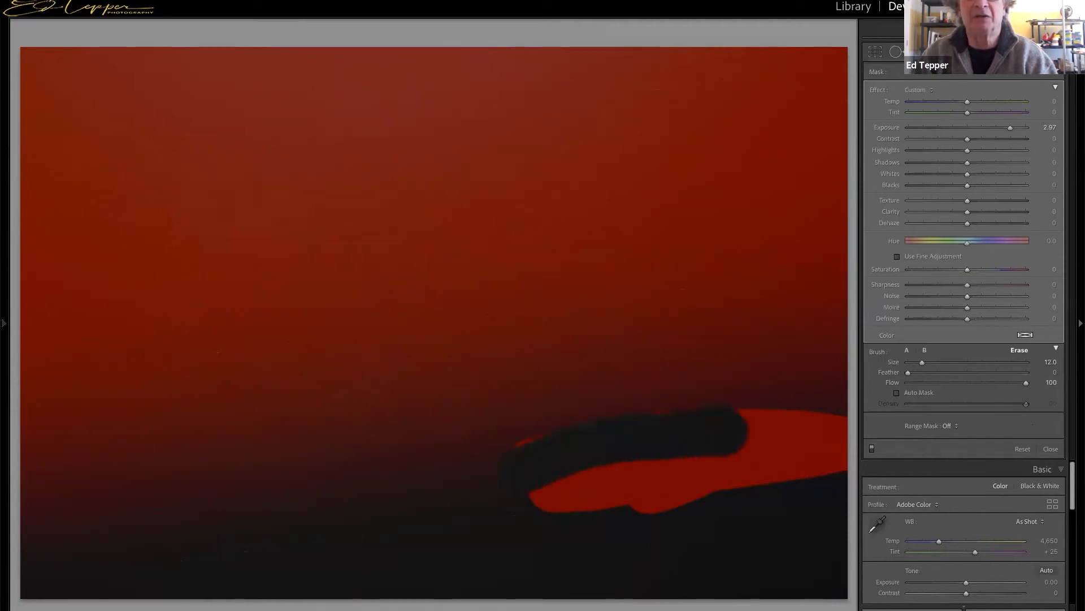
mouse_move(492, 384)
left_mouse_down()
mouse_move(701, 316)
mouse_move(633, 268)
mouse_move(752, 339)
mouse_move(684, 364)
left_mouse_up()
mouse_move(622, 269)
left_mouse_down()
mouse_move(385, 336)
mouse_move(599, 246)
left_mouse_up()
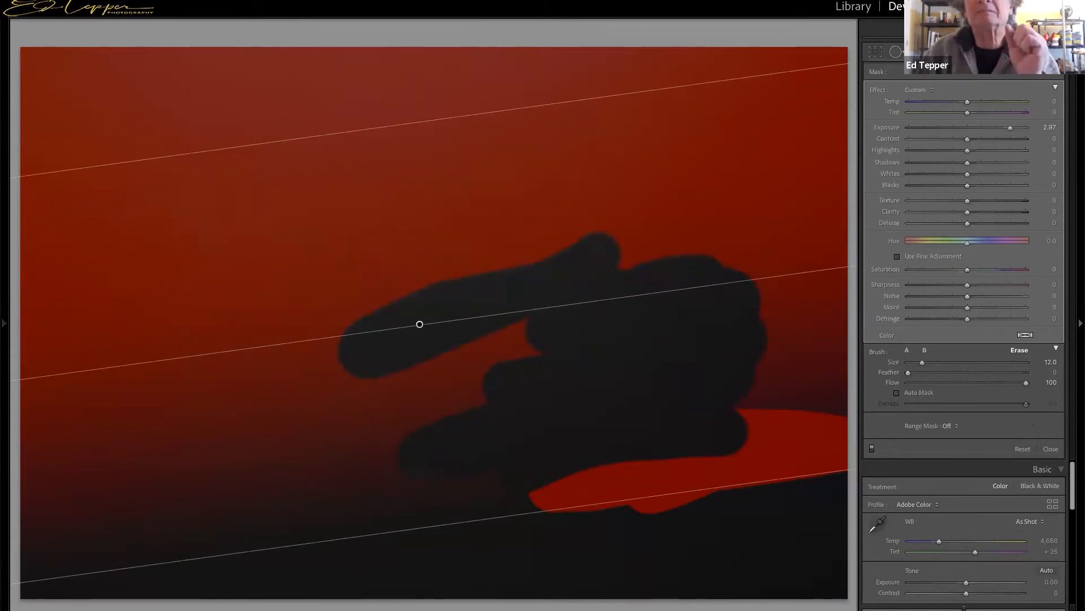
Step: Switch to the portrait of the woman in front of the brick wall and enlarge it slightly
mouse_move(543, 607)
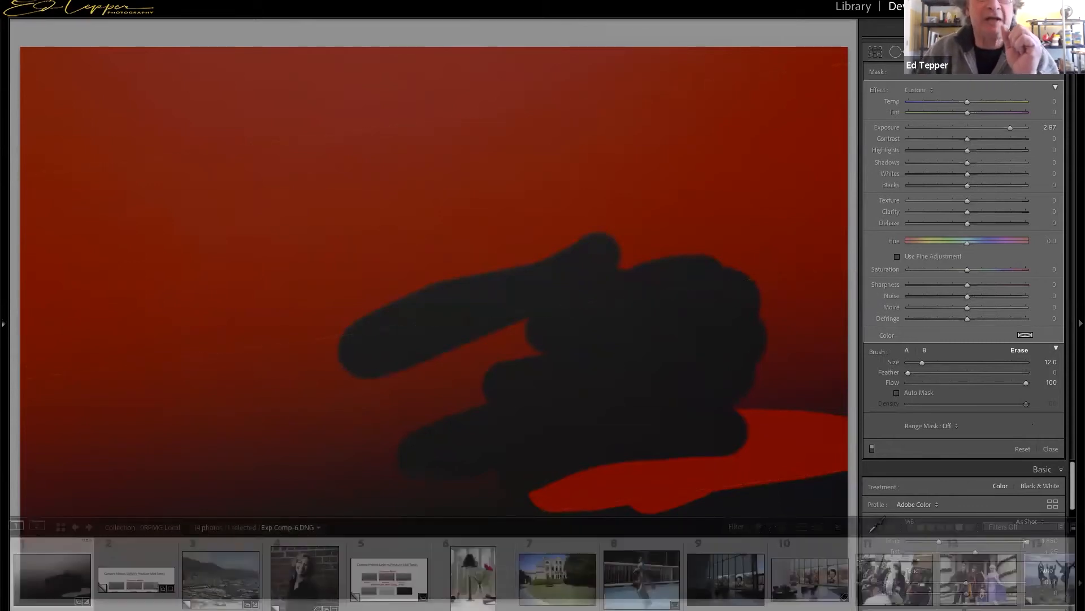
left_click(332, 592)
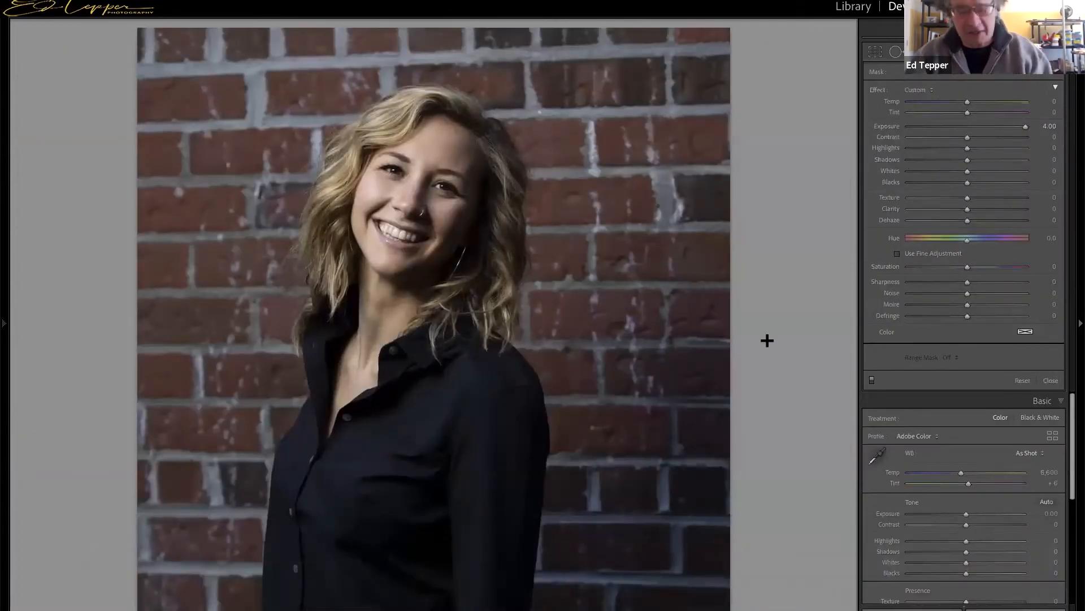
key("ctrl+=")
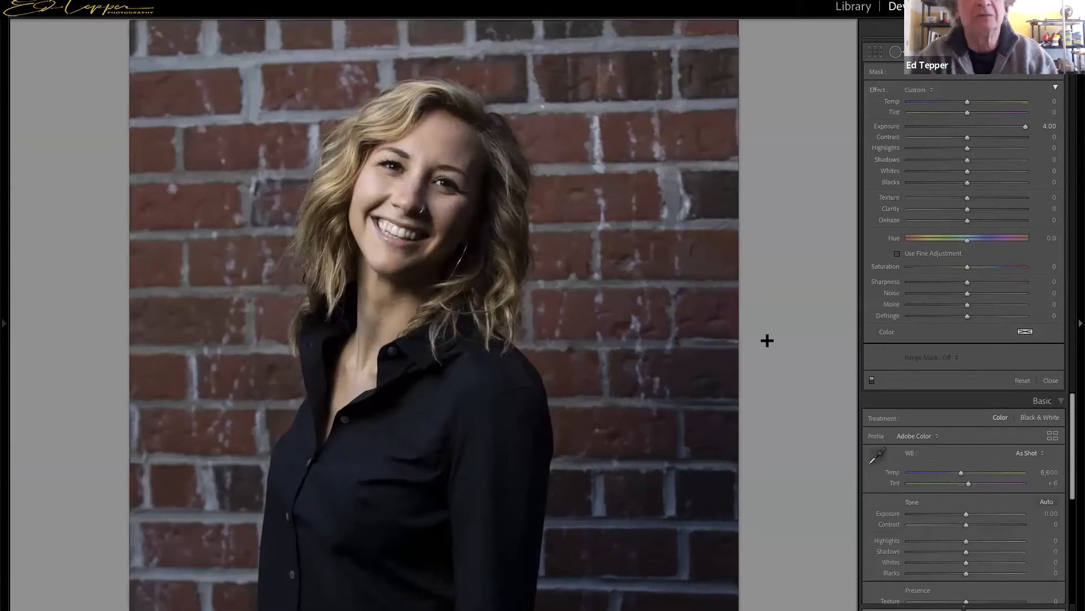
Step: Paint the shaded hair beside the woman's face with an adjustment brush at exposure 4.00, size 5, feather 61 and flow 22
key("ctrl+=")
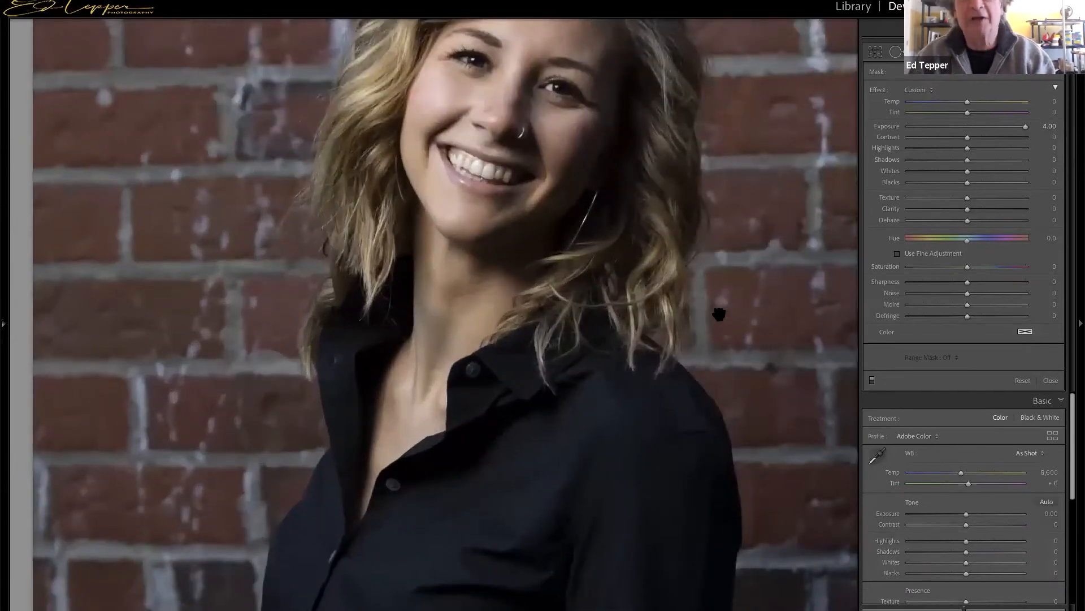
key("ctrl+minus")
key("ctrl+minus")
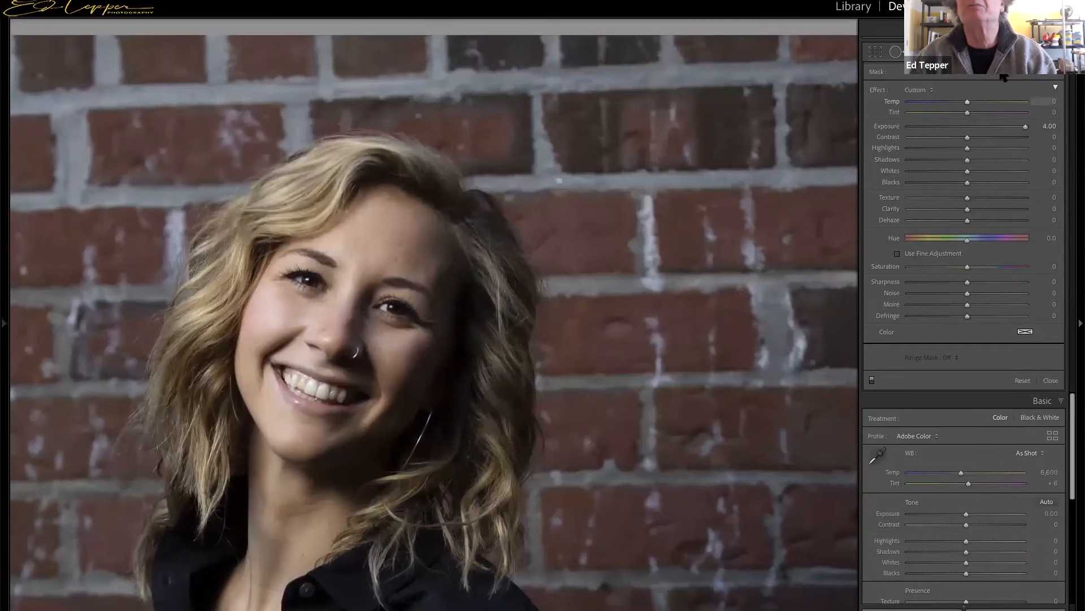
key("k")
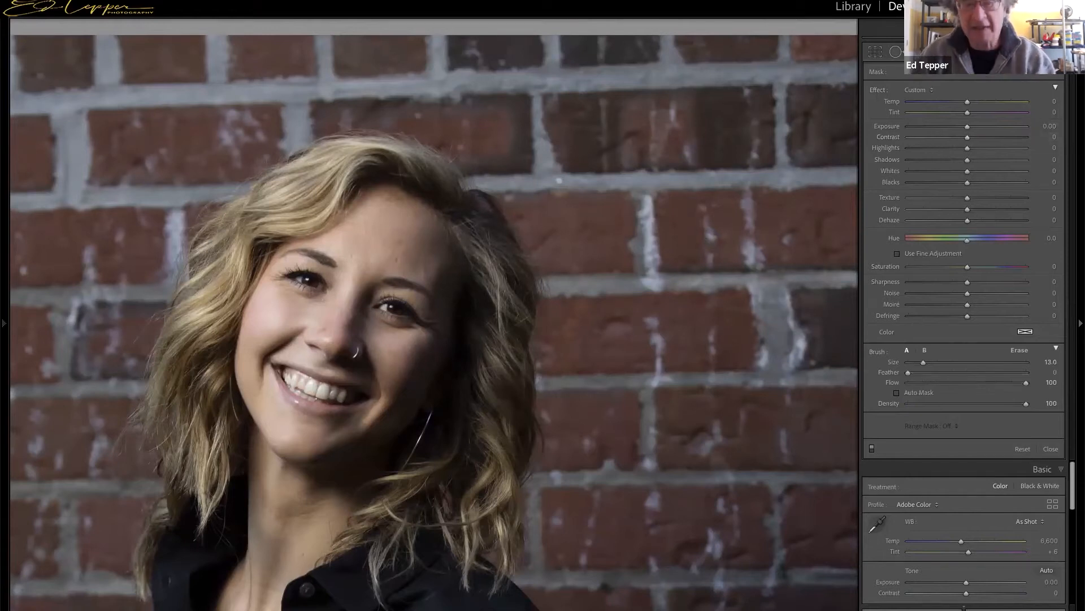
left_click_drag(680, 368, 661, 283)
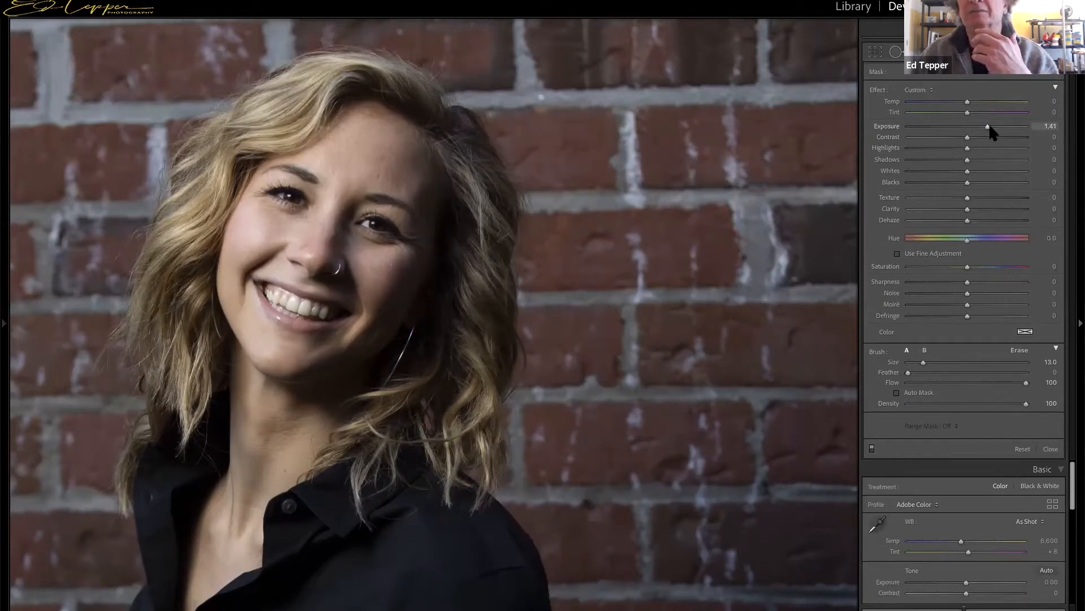
left_click_drag(989, 127, 986, 127)
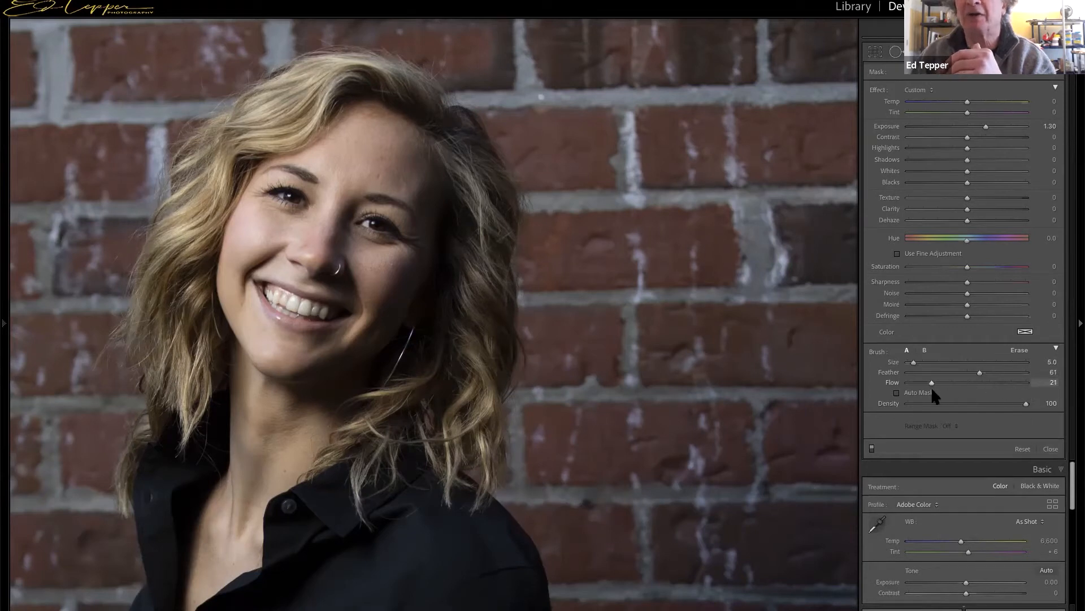
left_click_drag(932, 387, 933, 388)
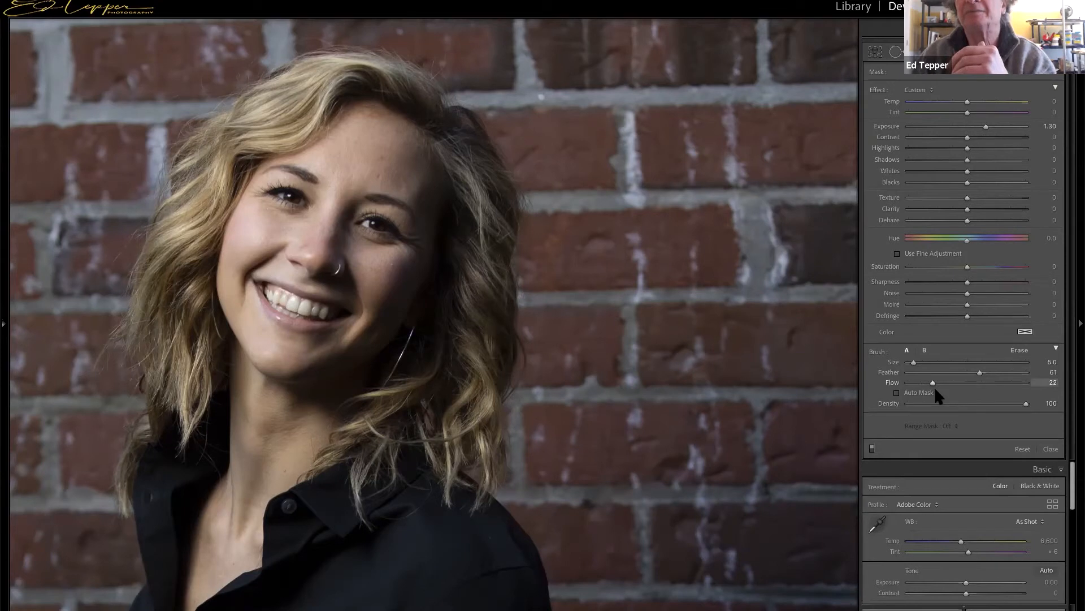
left_click_drag(986, 126, 1028, 126)
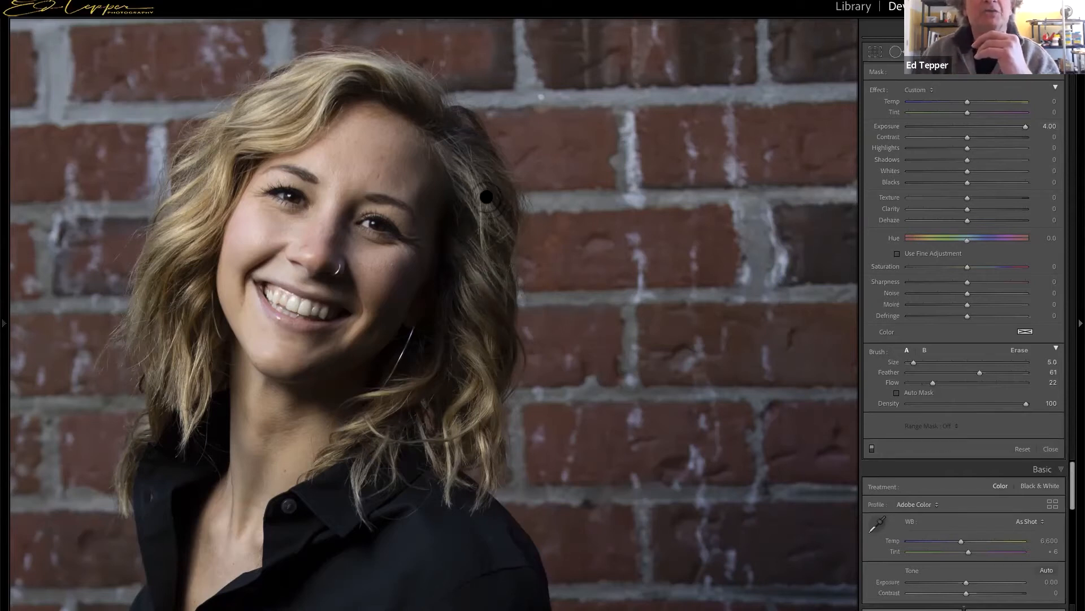
mouse_move(484, 195)
left_mouse_down()
mouse_move(504, 225)
mouse_move(482, 205)
left_mouse_up()
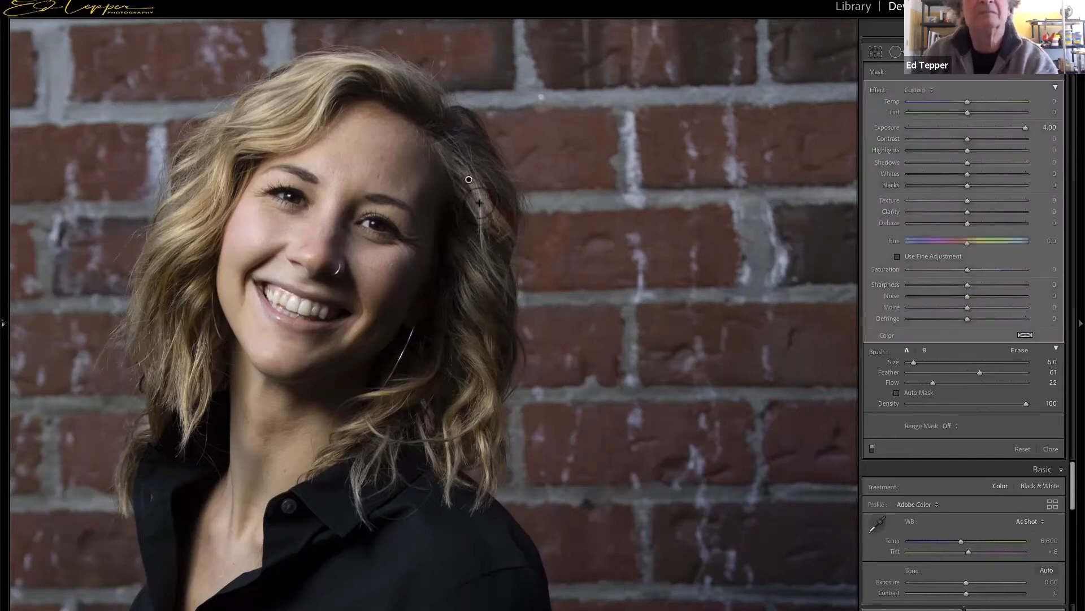
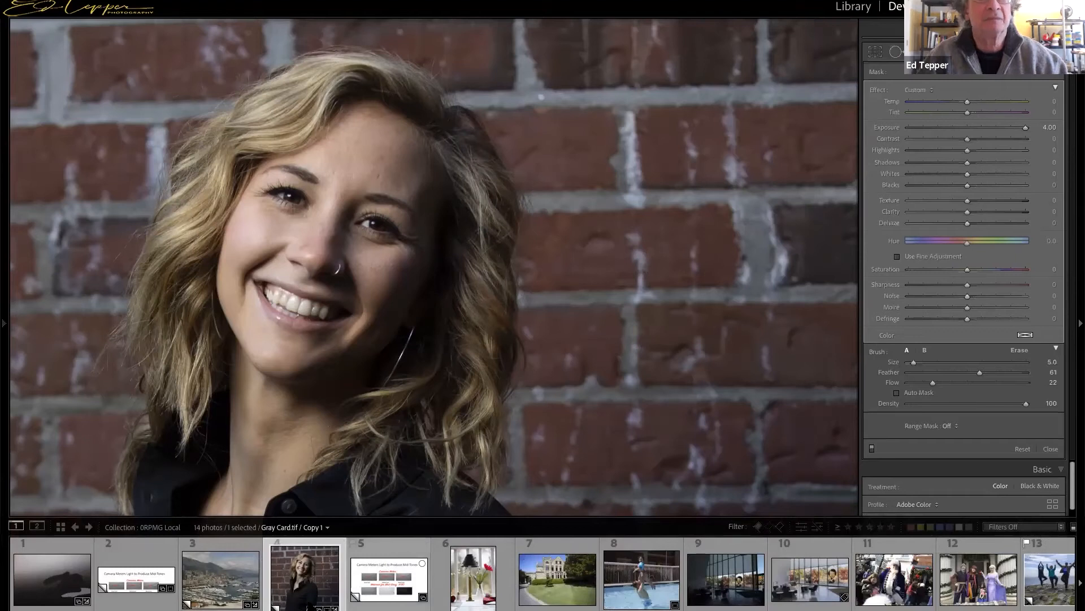
Step: Switch to the photo of the harbour city below the mountains and reset all of the brush's effect sliders
left_click(234, 591)
key("F6")
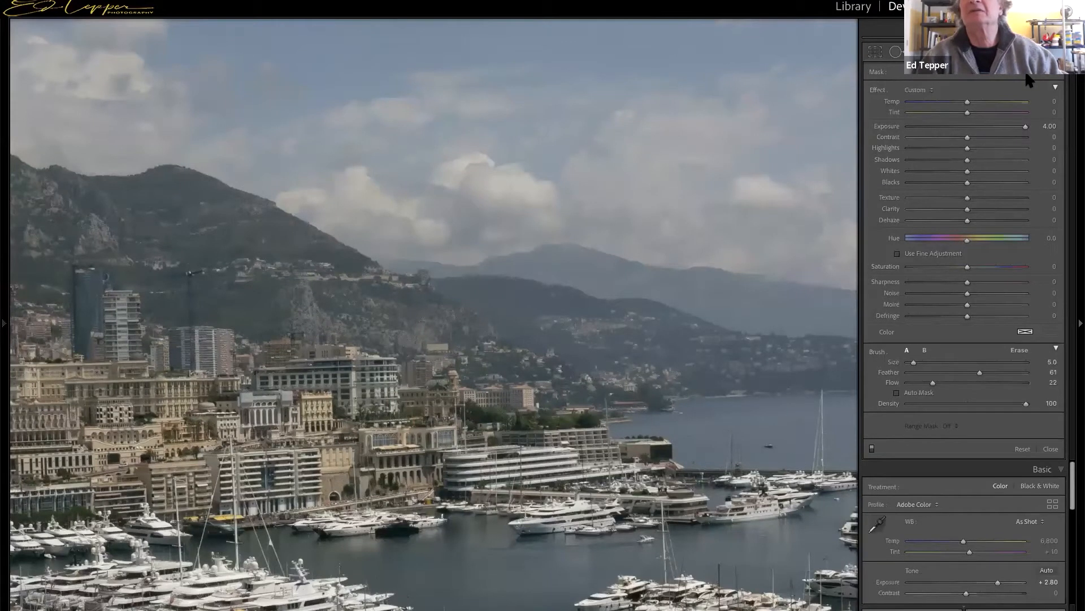
double_click(880, 90)
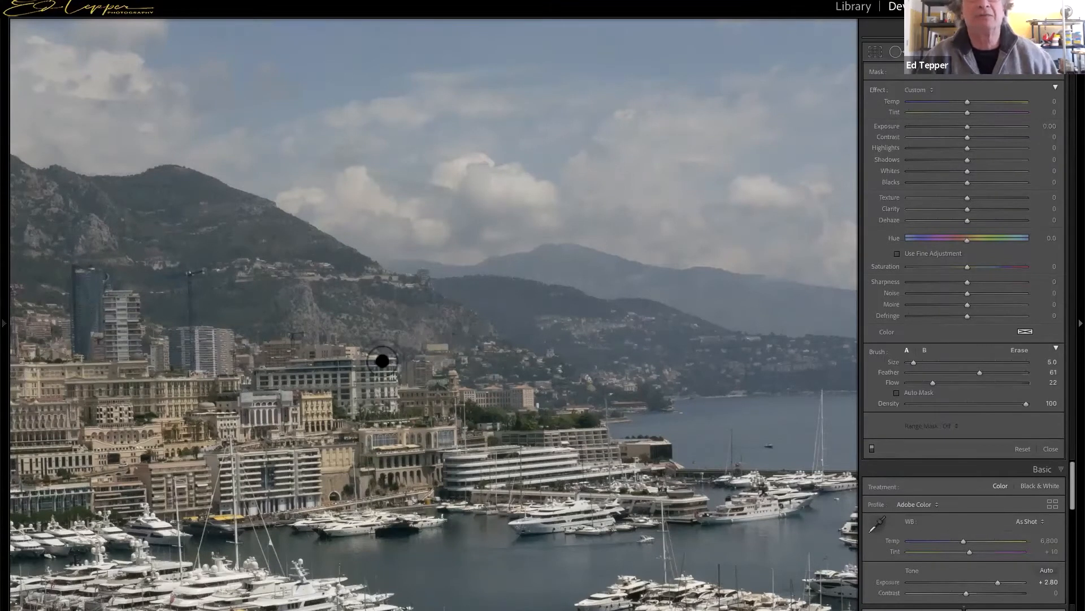
Step: Set the adjustment brush to size 9, flow 85 and exposure 3.11 for work on the mountain ridge
key("space")
mouse_move(660, 359)
left_mouse_down()
mouse_move(763, 380)
mouse_move(753, 388)
left_mouse_up()
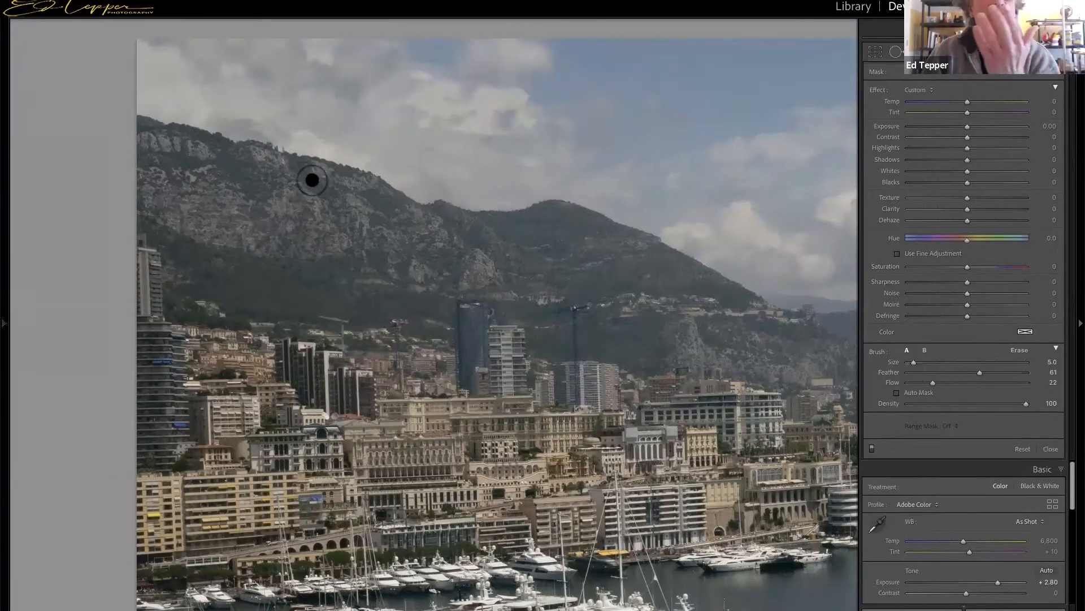
scroll(282, 209, "up", 4)
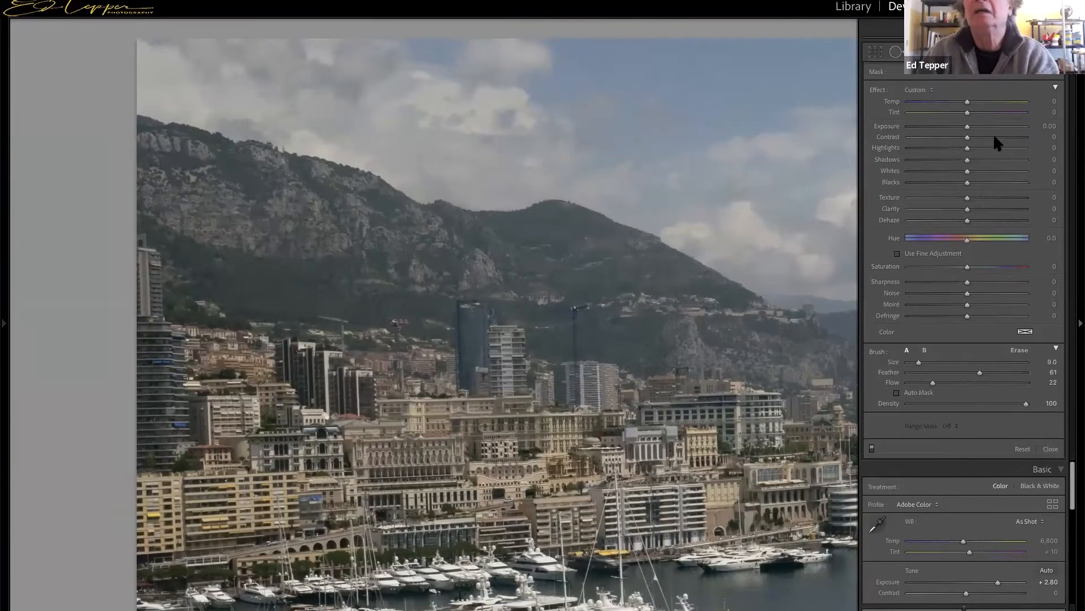
left_click_drag(967, 126, 1010, 128)
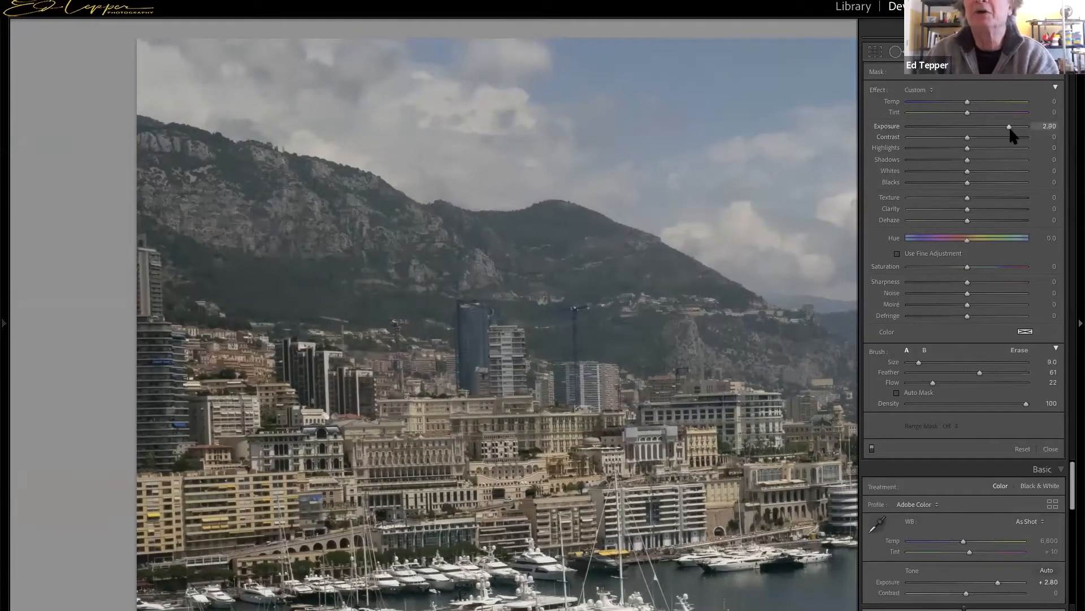
left_click(924, 382)
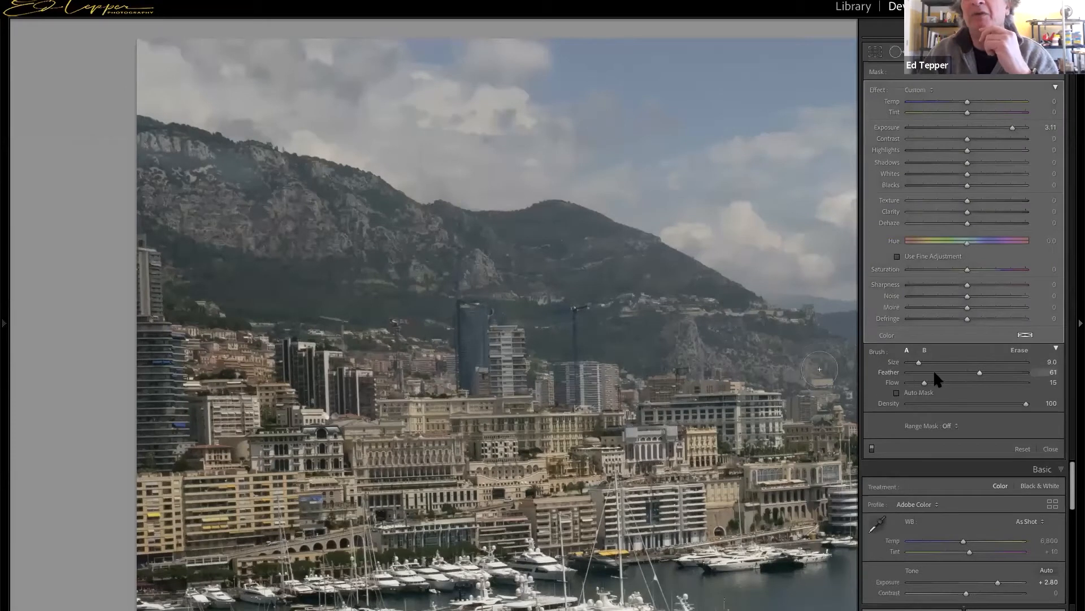
left_click_drag(952, 382, 1007, 382)
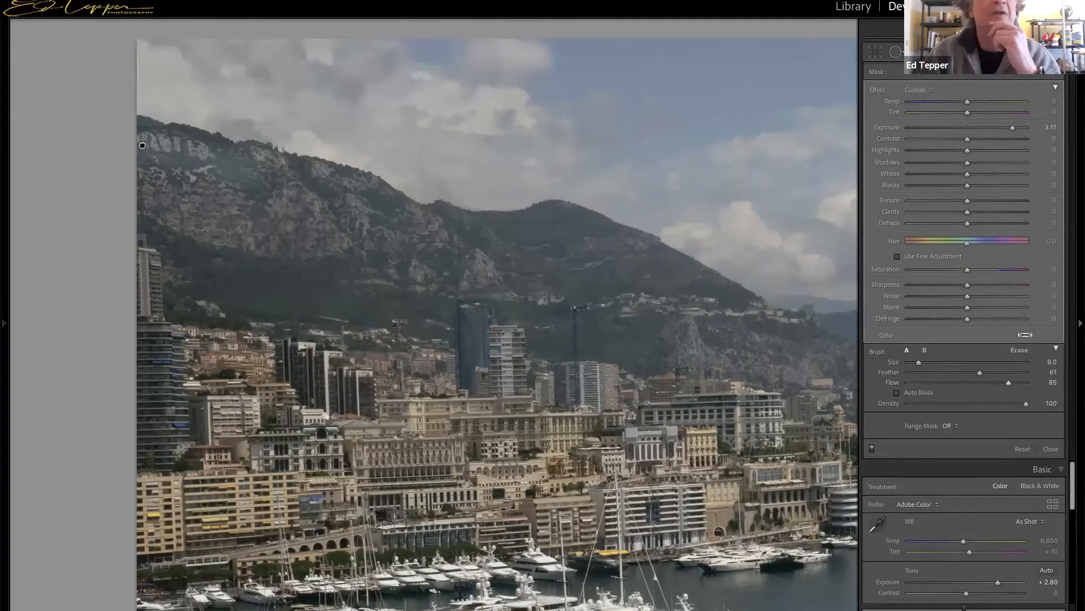
Step: Brush along the highest stretch of the mountain ridge with Auto Mask off, then reset the brush adjustments
mouse_move(142, 145)
left_mouse_down()
mouse_move(266, 193)
mouse_move(192, 150)
mouse_move(142, 149)
mouse_move(238, 136)
mouse_move(376, 173)
mouse_move(398, 195)
left_mouse_up()
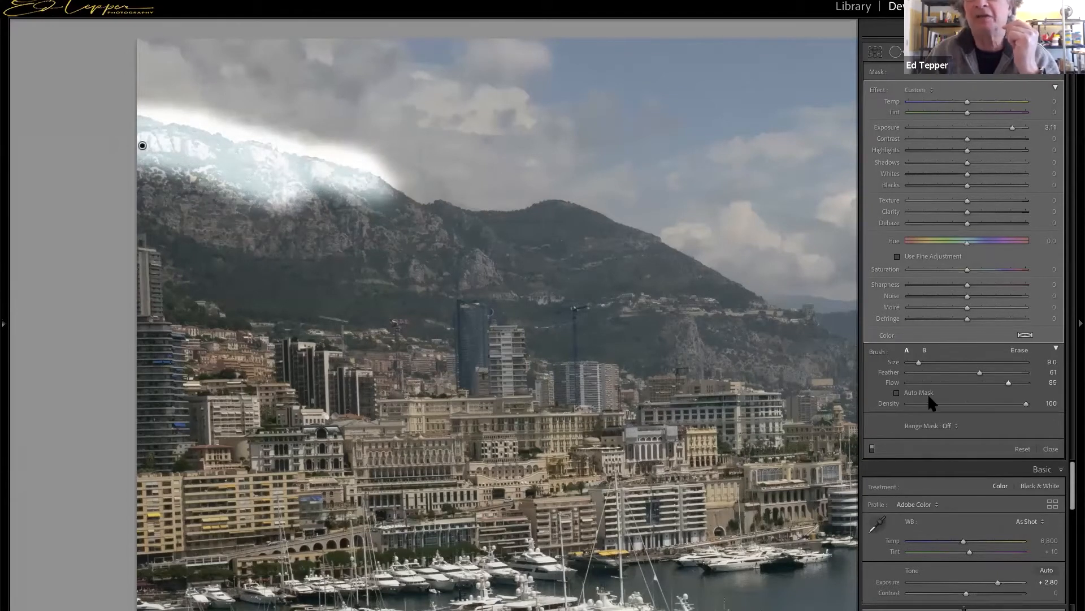
left_click(1023, 449)
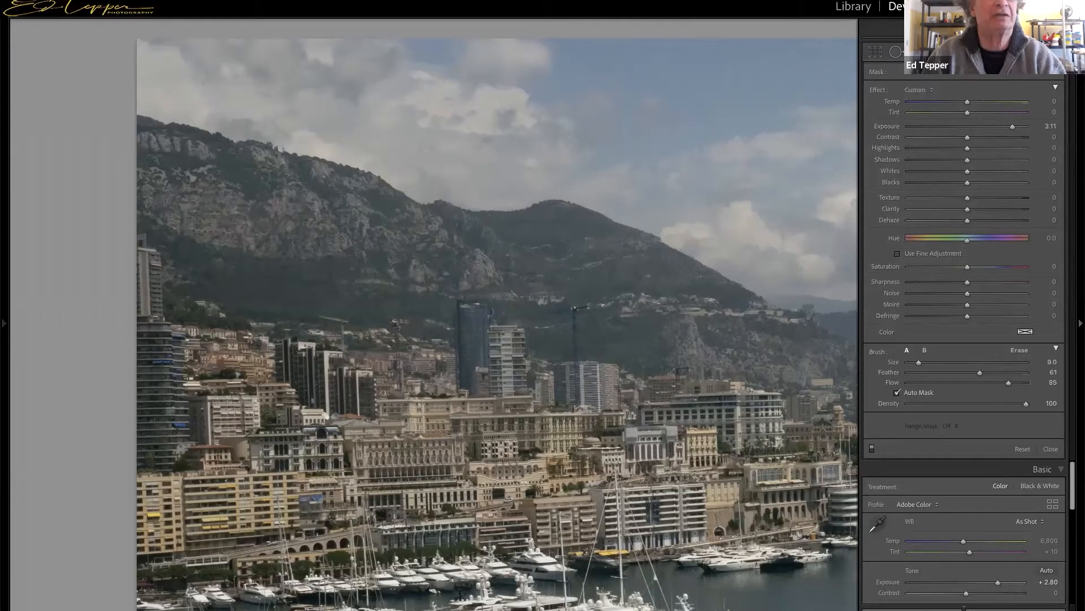
Step: Brush along the mountain ridgeline down to the lower slope with Auto Mask on, and set the adjustment's exposure to 0.84
mouse_move(145, 136)
left_mouse_down()
mouse_move(265, 151)
mouse_move(418, 214)
mouse_move(481, 226)
mouse_move(557, 220)
mouse_move(671, 257)
left_mouse_up()
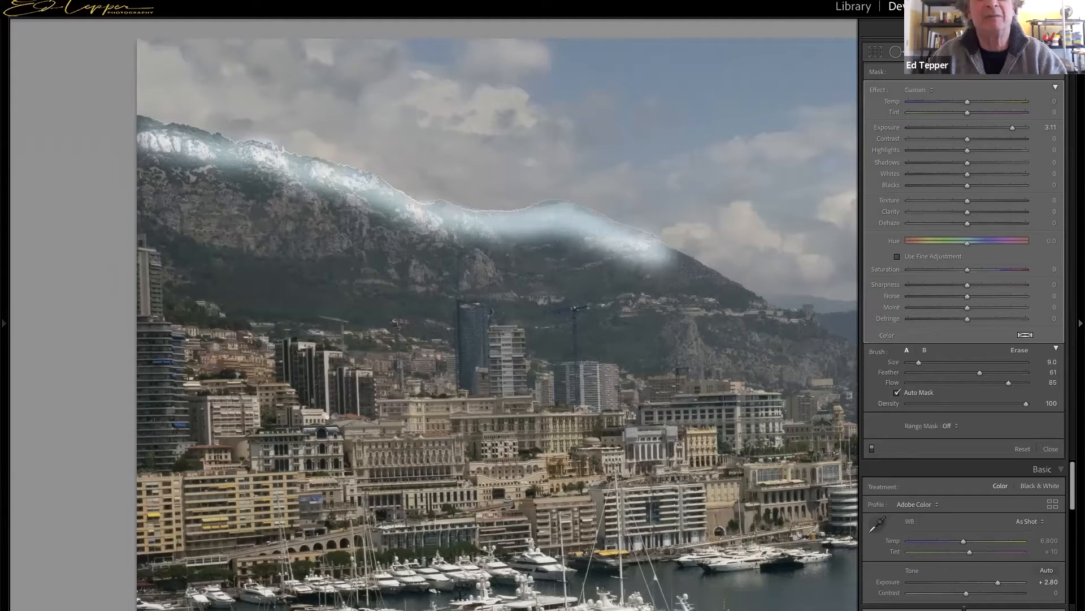
left_click_drag(650, 252, 706, 285)
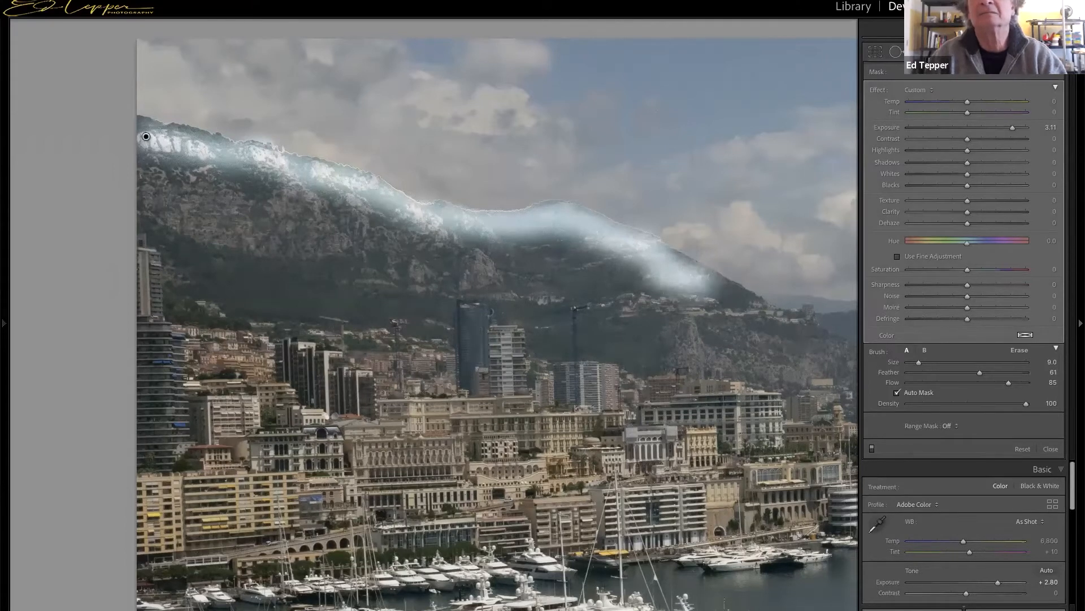
left_click(872, 449)
left_click(872, 448)
mouse_move(1016, 126)
left_mouse_down()
mouse_move(965, 128)
mouse_move(982, 134)
left_mouse_up()
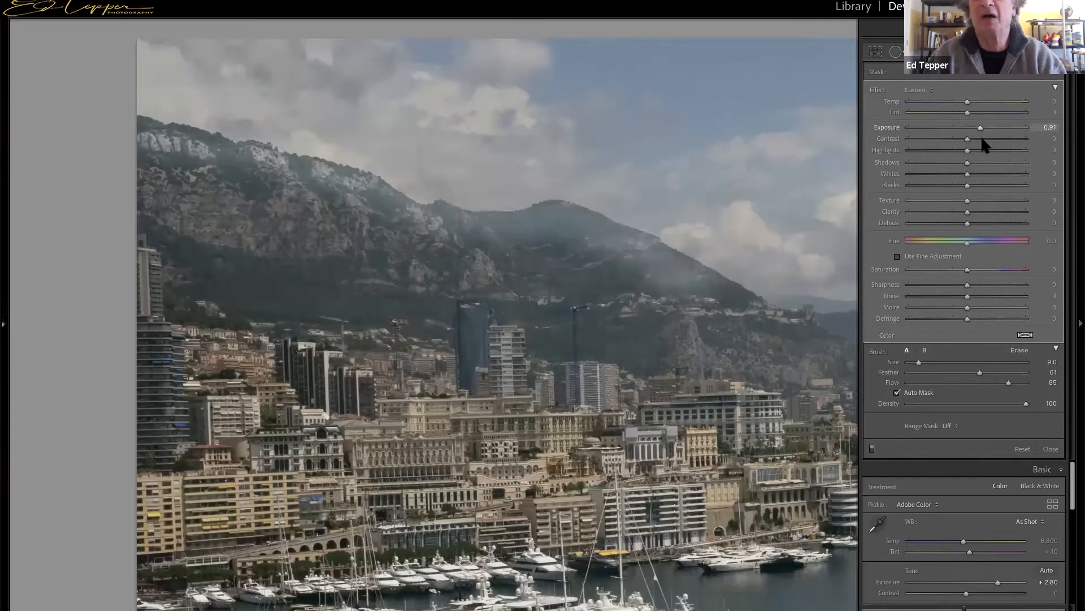
left_click_drag(981, 135, 981, 135)
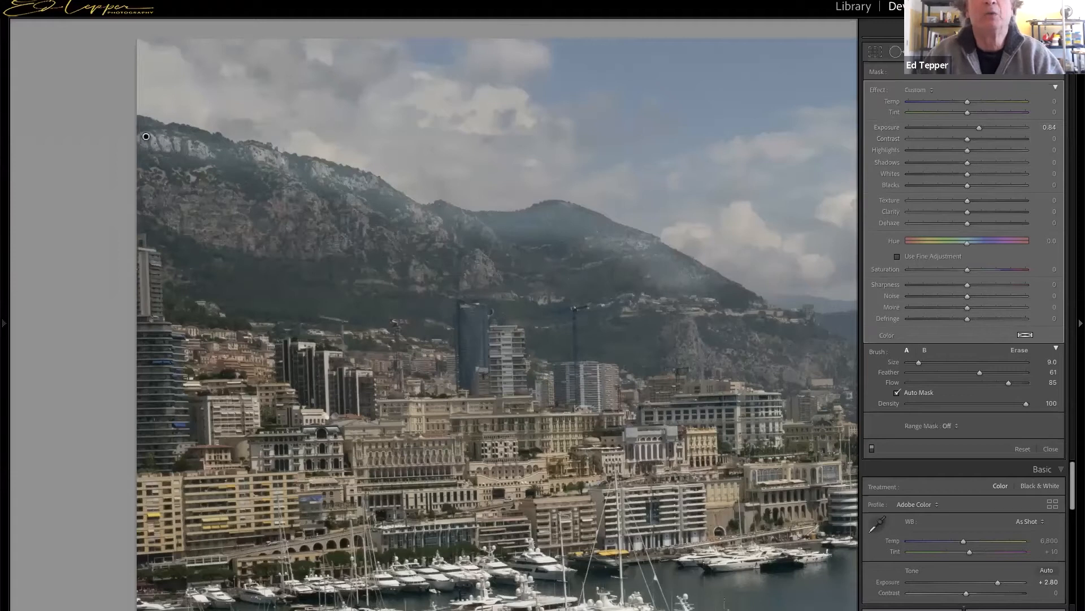
Step: Switch to the photo of the black lampshade and red flower, raise its overall exposure to 0.20 and enlarge it
key("F6")
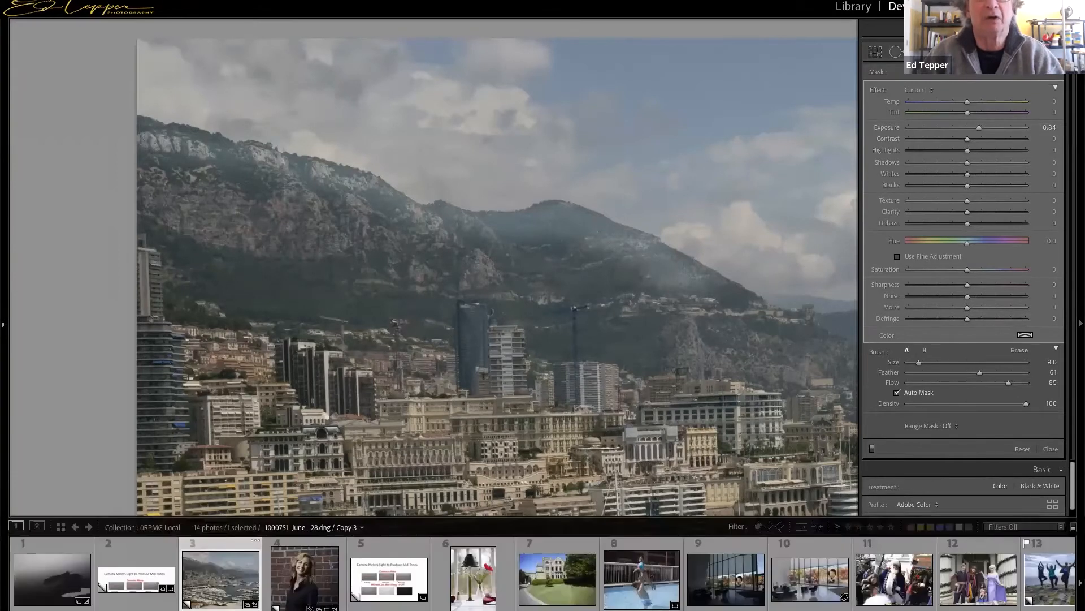
left_click(477, 572)
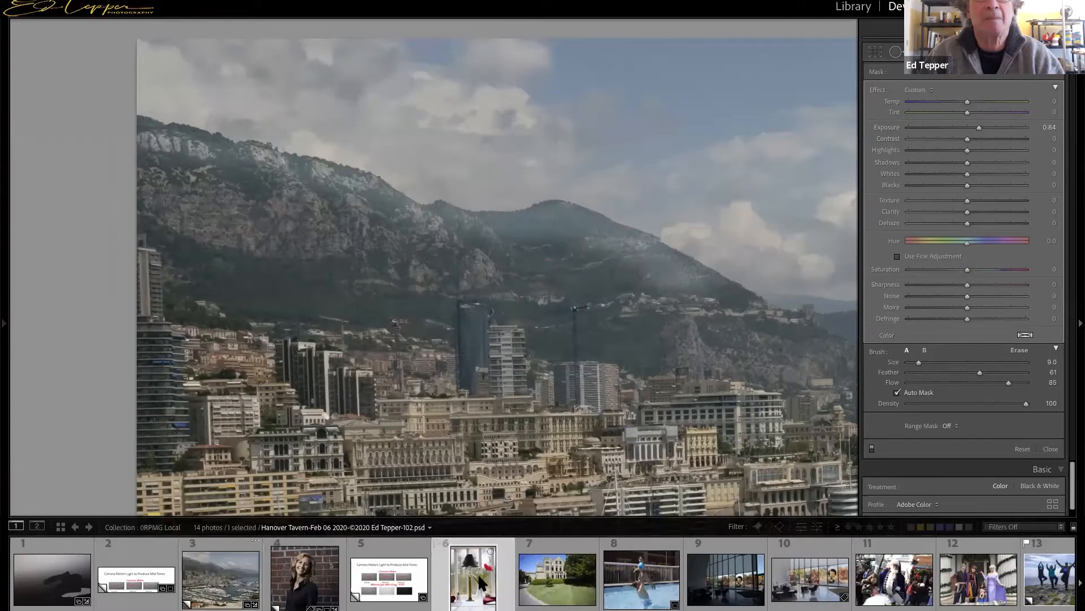
key("F6")
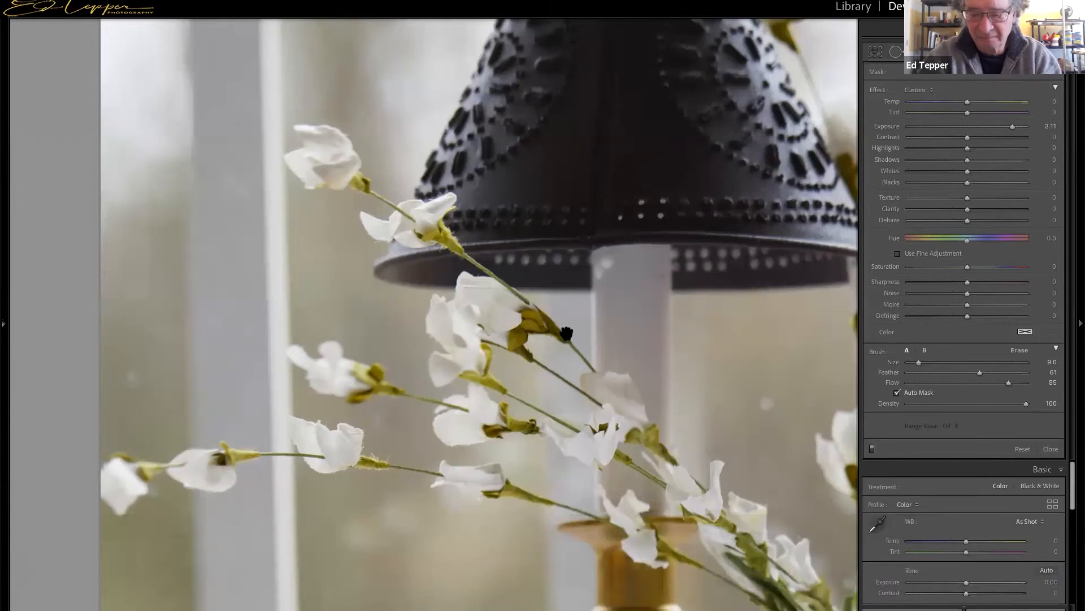
key("equal")
key("equal")
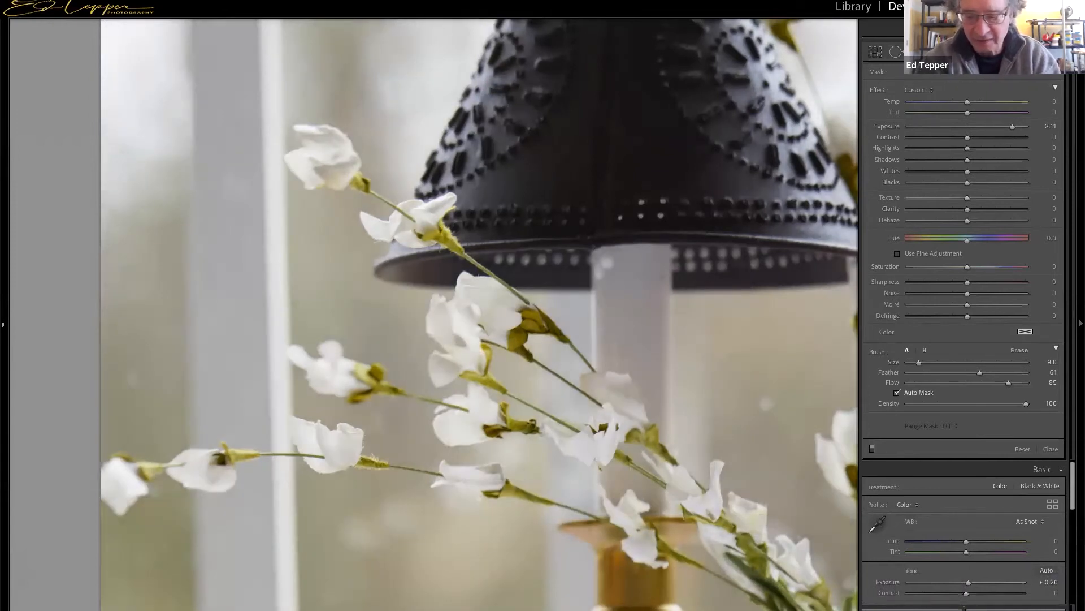
key("ctrl+minus")
key("ctrl+minus")
key("ctrl+minus")
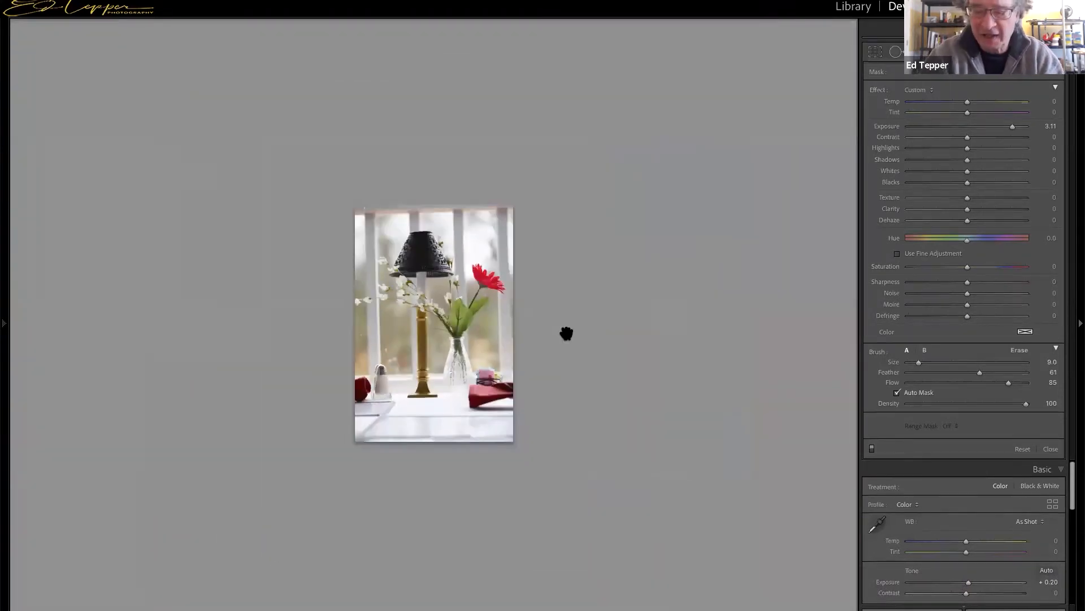
key("z")
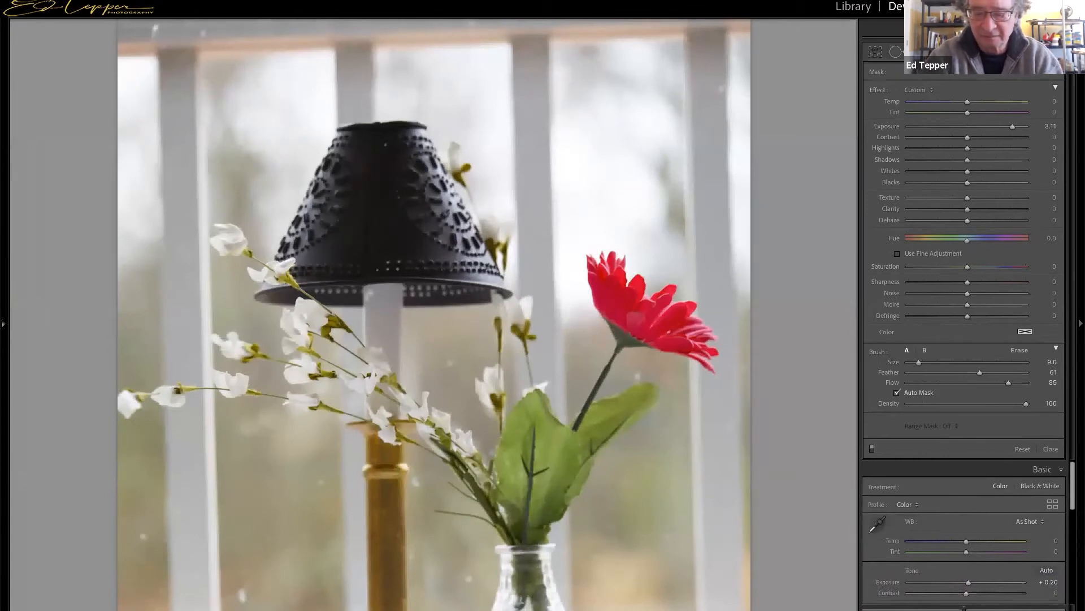
key("ctrl+plus")
left_click_drag(620, 329, 370, 349)
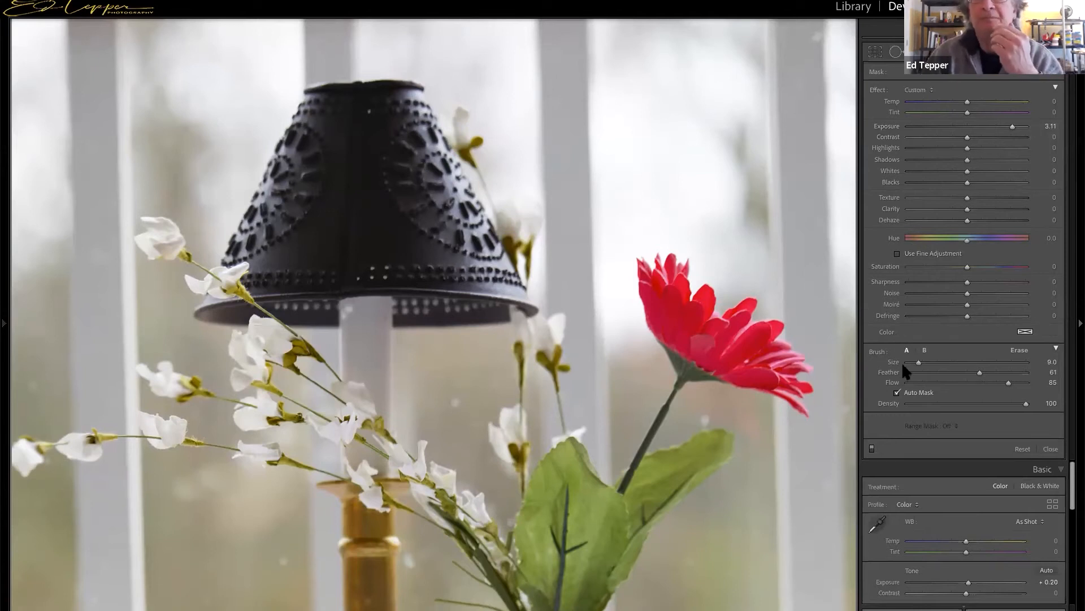
Step: Brush the red flower's upper petals with Auto Mask off, reducing the brush size to 5, then reset the brush adjustments
left_click(897, 392)
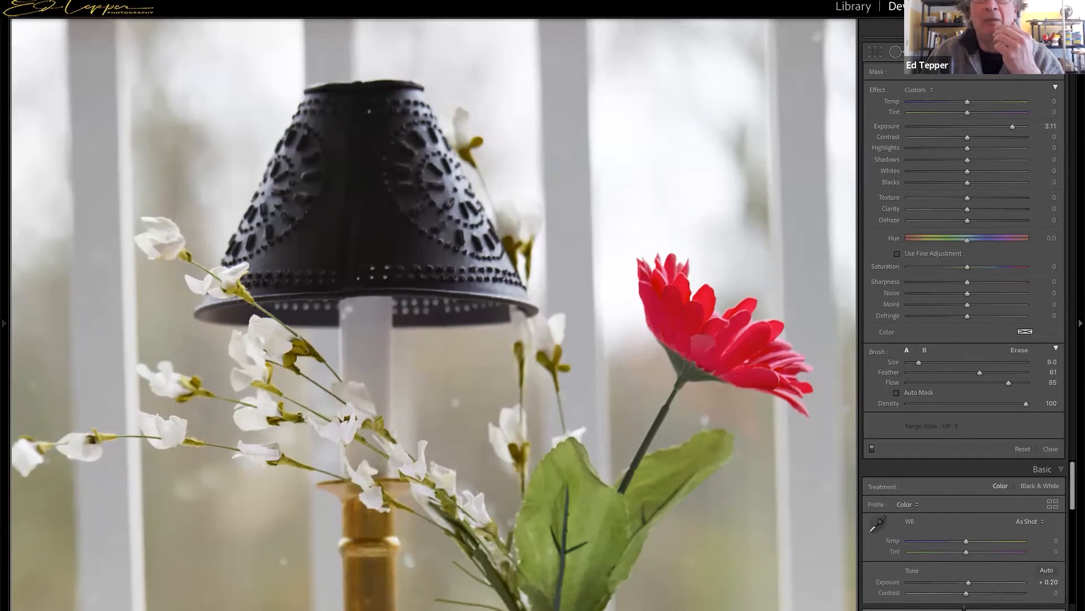
left_click(652, 276)
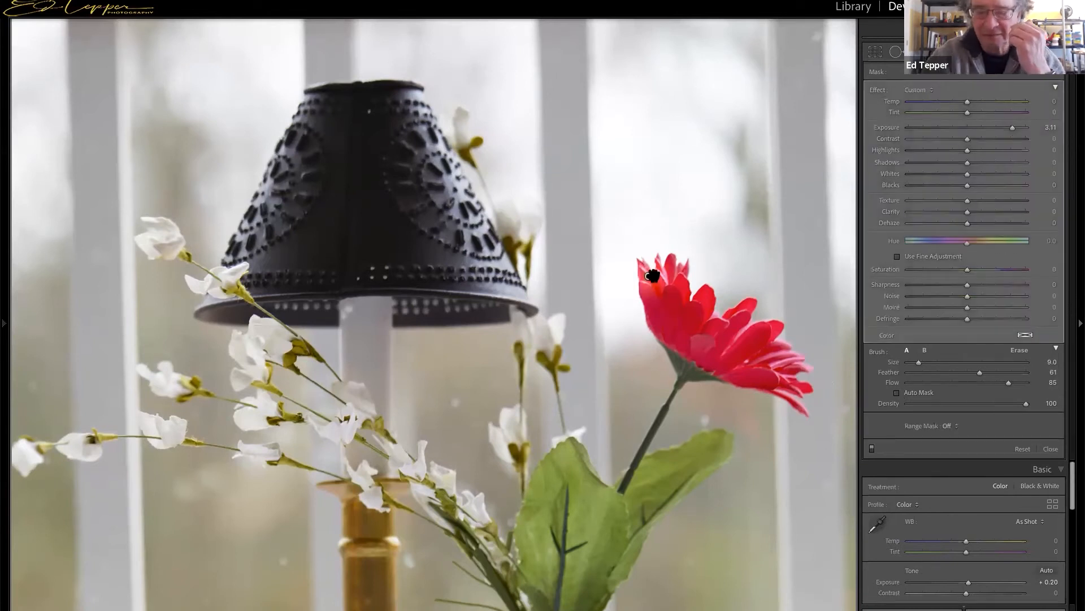
scroll(665, 298, "down", 2)
mouse_move(677, 284)
left_mouse_down()
mouse_move(688, 290)
mouse_move(677, 267)
mouse_move(660, 290)
mouse_move(650, 279)
mouse_move(686, 280)
mouse_move(684, 309)
mouse_move(700, 295)
mouse_move(701, 313)
left_mouse_up()
scroll(658, 289, "up", 4)
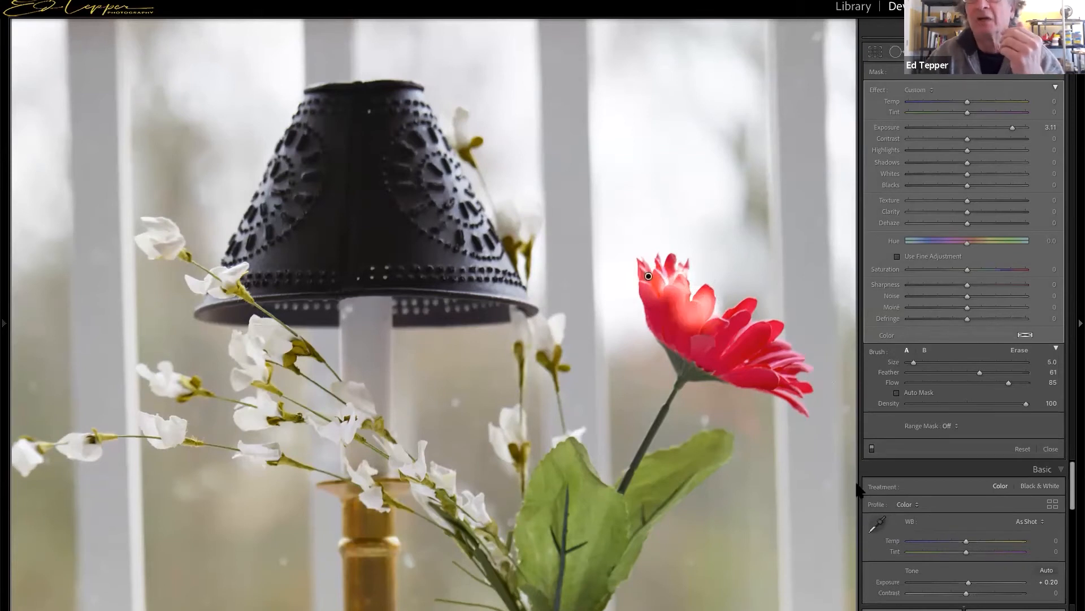
left_click(1022, 449)
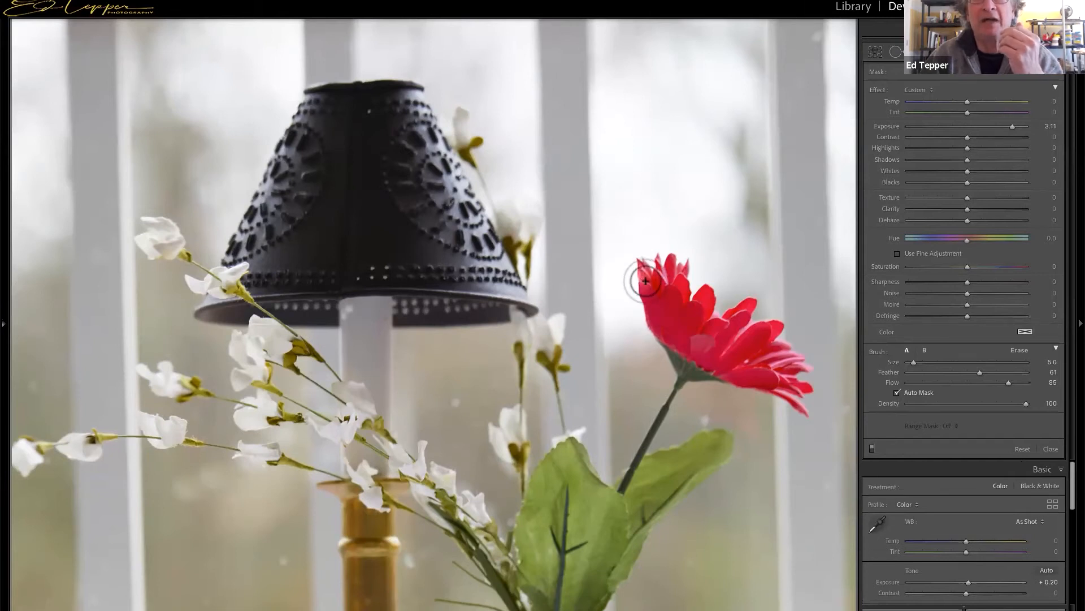
Step: Brush across the red flower's petals with Auto Mask on and set the adjustment's exposure to 1.30
mouse_move(663, 298)
left_mouse_down()
mouse_move(715, 342)
mouse_move(687, 354)
mouse_move(647, 335)
mouse_move(642, 306)
mouse_move(704, 344)
mouse_move(723, 342)
mouse_move(740, 321)
mouse_move(717, 351)
mouse_move(721, 365)
mouse_move(755, 333)
mouse_move(745, 354)
left_mouse_up()
mouse_move(750, 374)
left_mouse_down()
mouse_move(772, 350)
mouse_move(763, 375)
left_mouse_up()
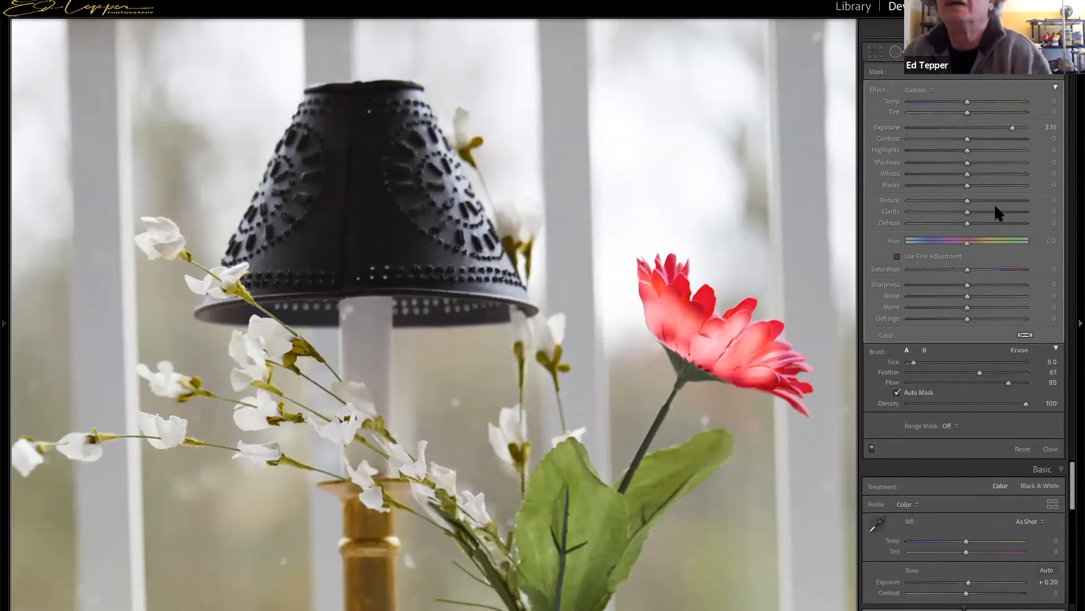
left_click_drag(1013, 127, 986, 138)
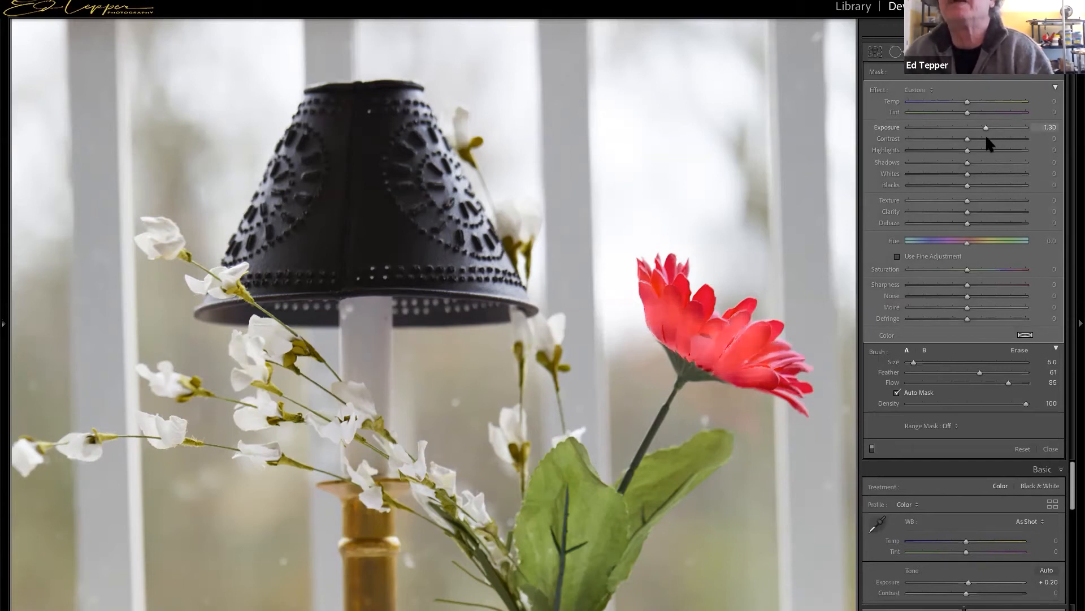
Step: Try texture 44, clarity 51 and saturation −29 on the red petals' brush adjustment
mouse_move(967, 212)
left_mouse_down()
mouse_move(997, 212)
mouse_move(992, 200)
left_mouse_up()
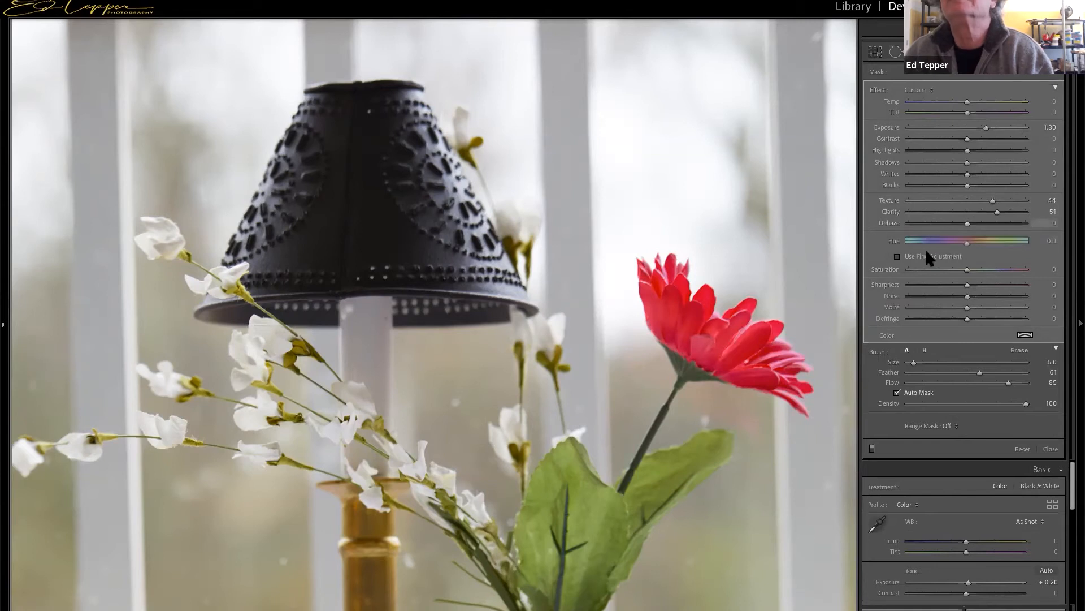
left_click_drag(965, 267, 950, 289)
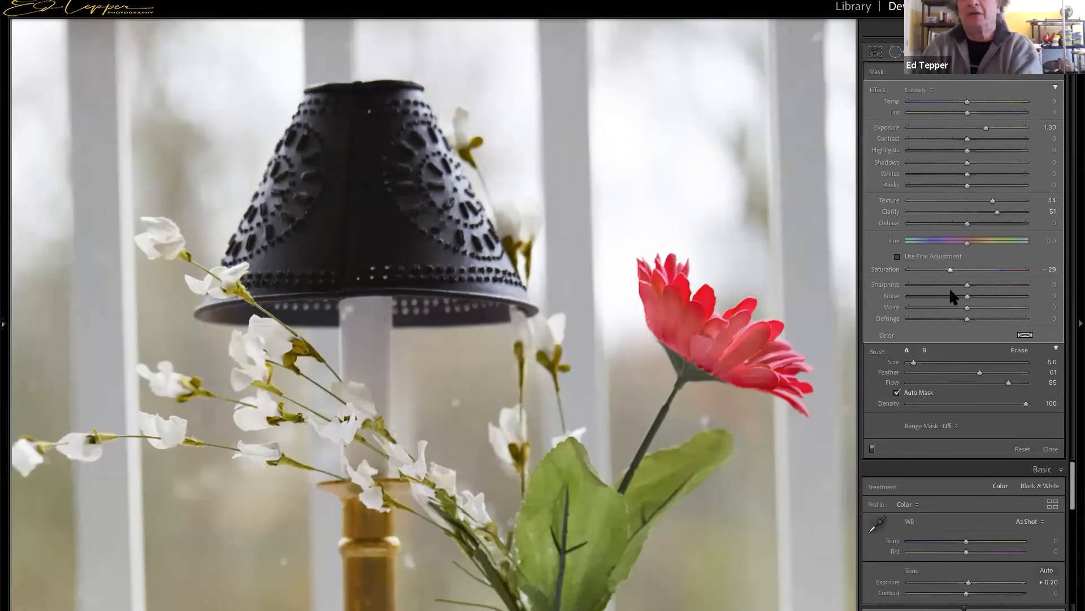
Step: Reset the brush adjustments and paint over the whole red flower with Auto Mask off and brush size 10
left_click(897, 391)
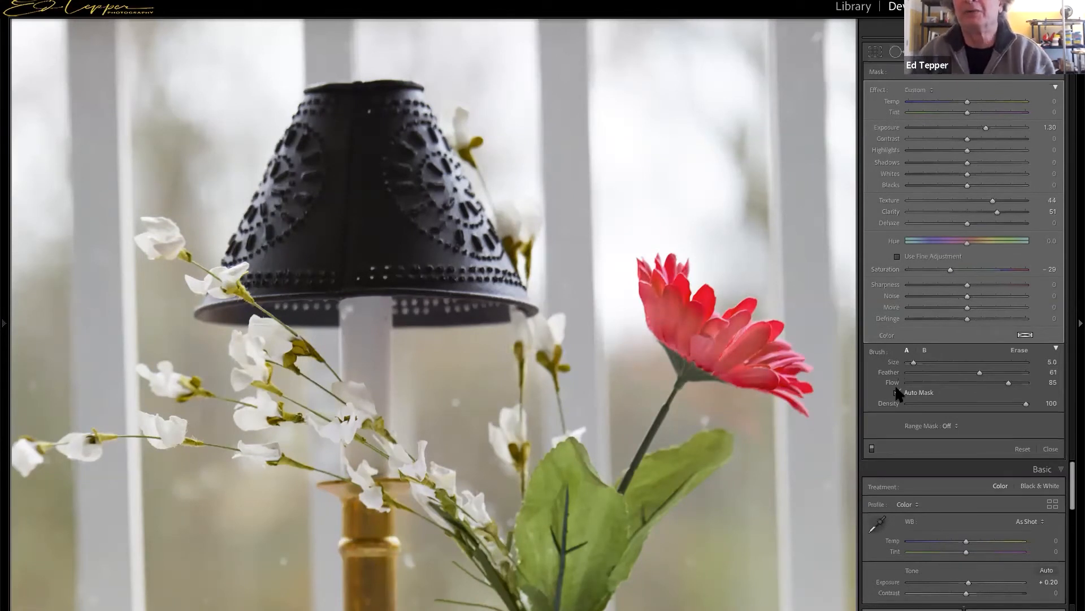
left_click(1020, 447)
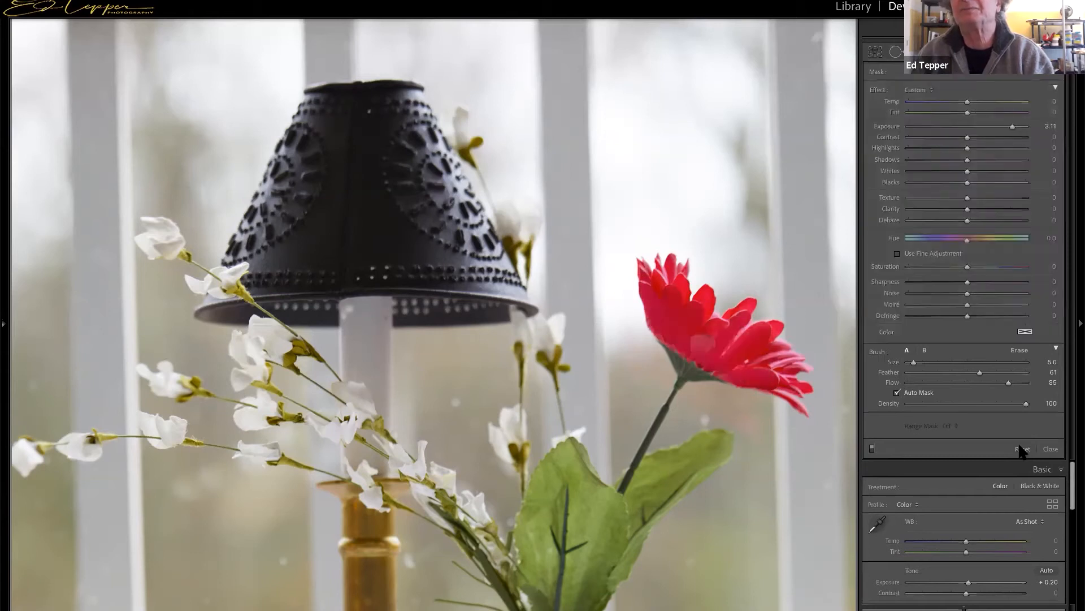
left_click(897, 392)
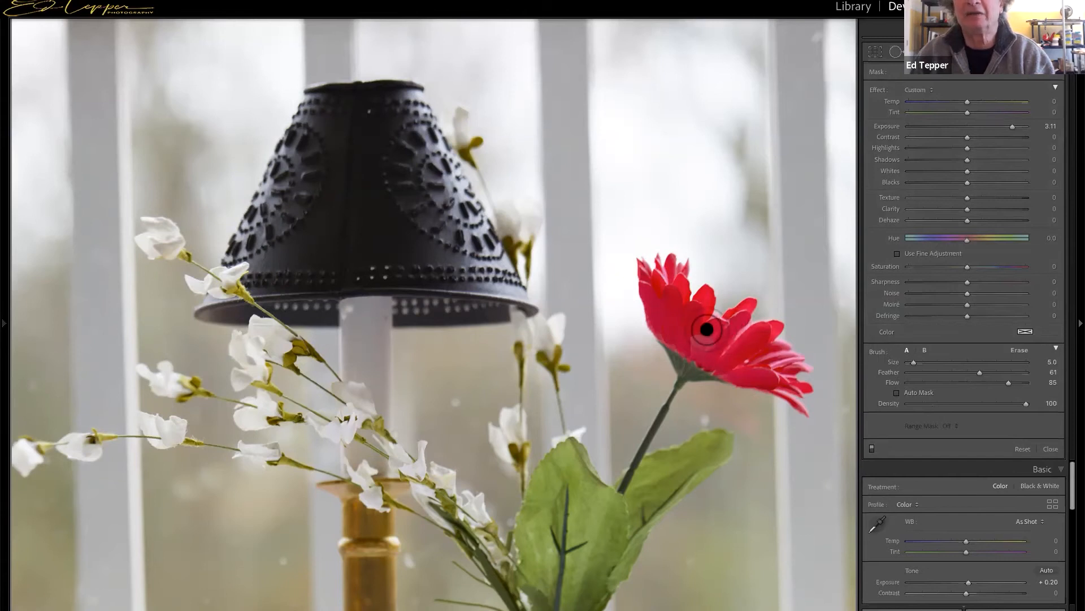
key("bracketright")
key("bracketright")
key("bracketright")
key("bracketright")
key("bracketright")
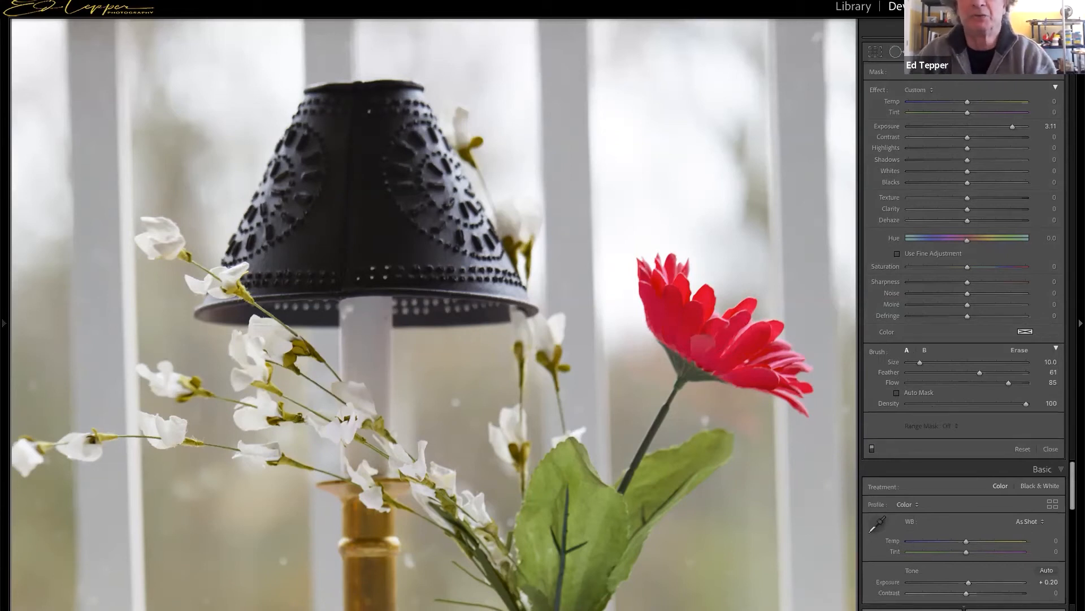
mouse_move(650, 272)
left_mouse_down()
mouse_move(783, 342)
mouse_move(794, 392)
mouse_move(735, 390)
mouse_move(650, 328)
mouse_move(668, 294)
mouse_move(786, 362)
mouse_move(698, 336)
mouse_move(631, 260)
left_mouse_up()
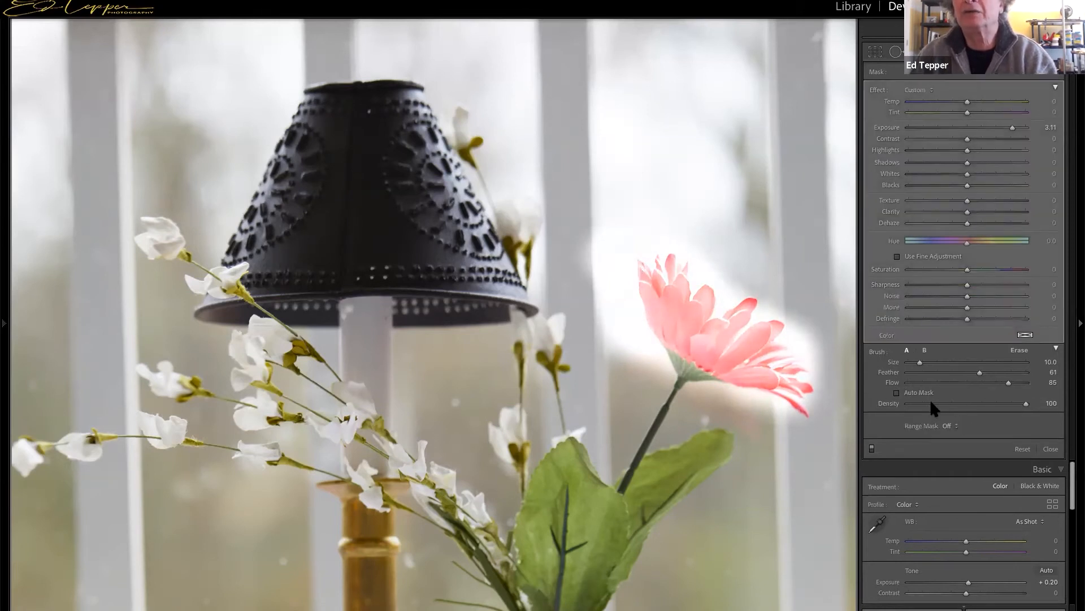
Step: Limit the flower adjustment with a Color range mask sampled from a red petal and set its exposure to 0.63
left_click(950, 426)
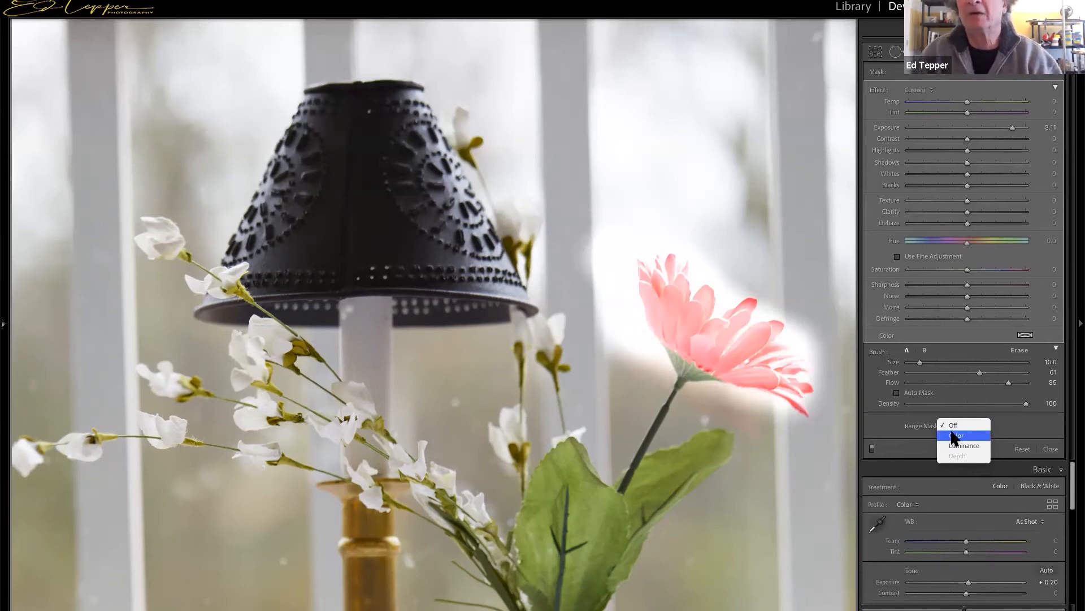
left_click(952, 434)
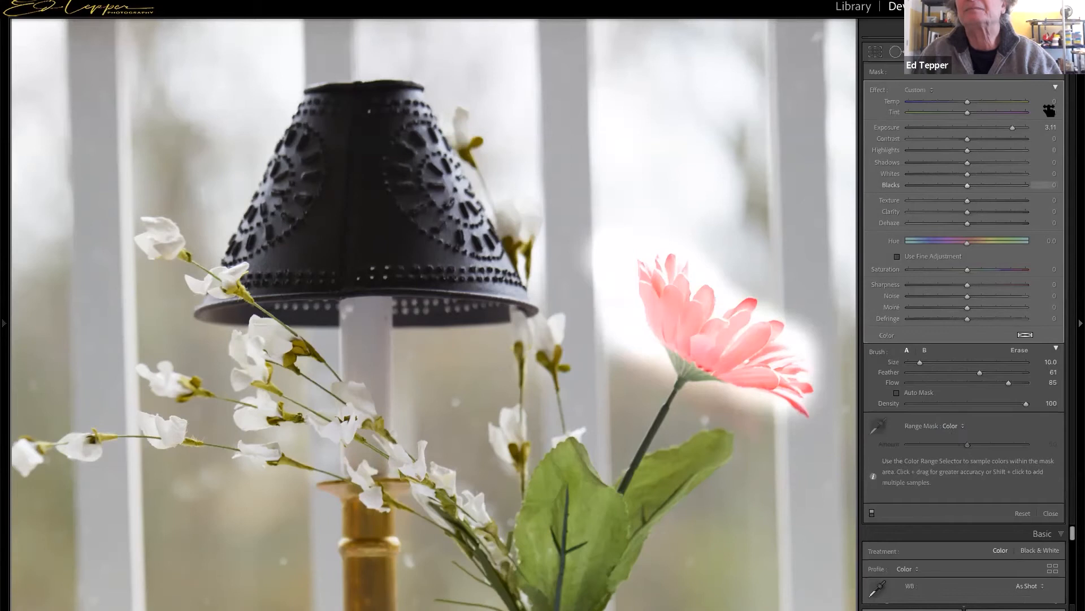
double_click(887, 124)
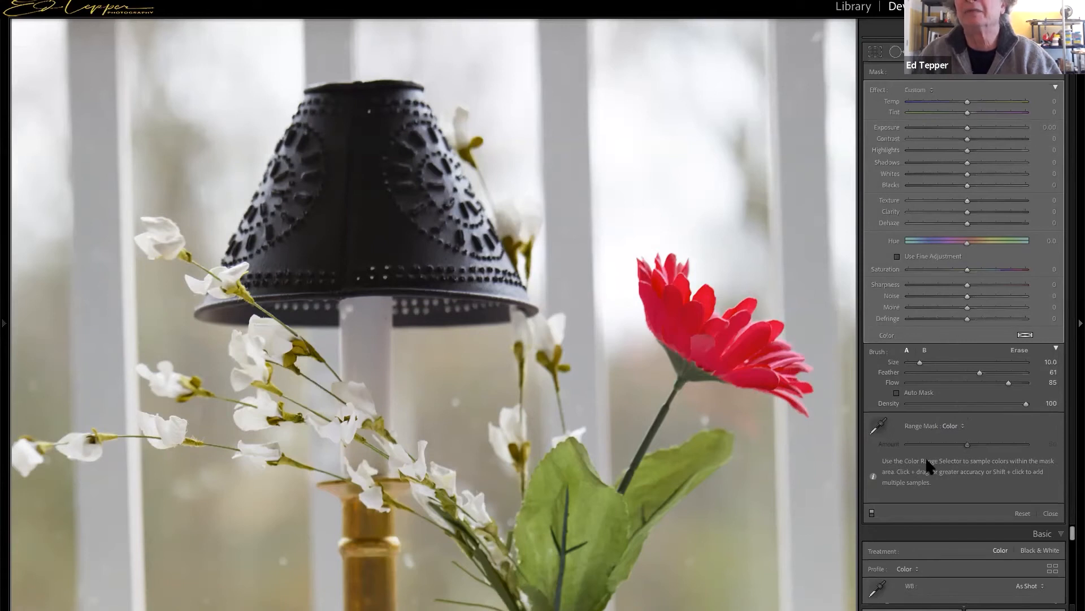
left_click(879, 425)
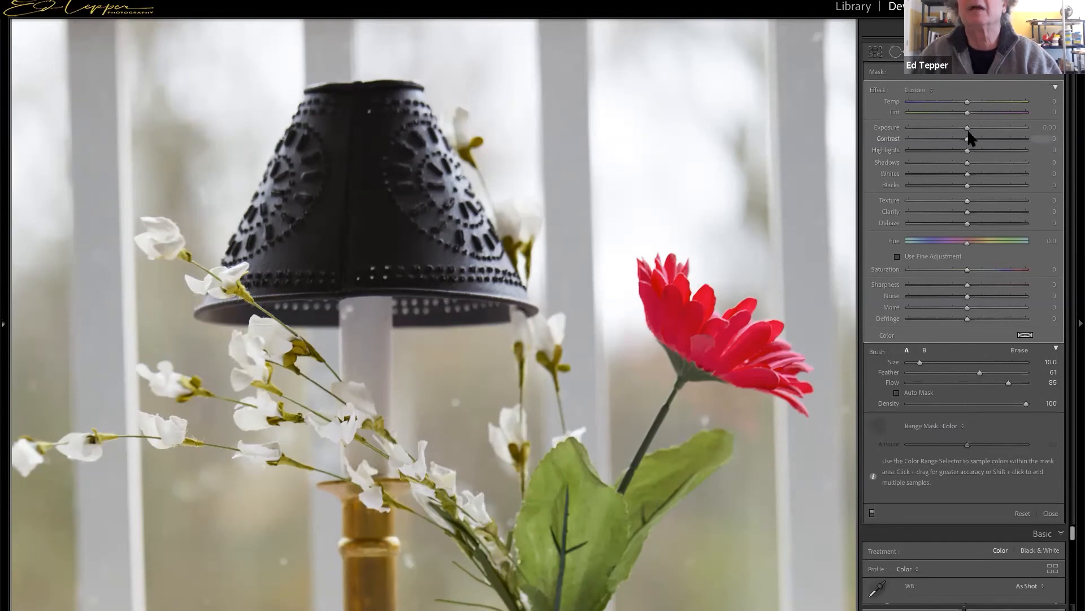
mouse_move(967, 128)
left_mouse_down()
mouse_move(993, 128)
mouse_move(976, 129)
left_mouse_up()
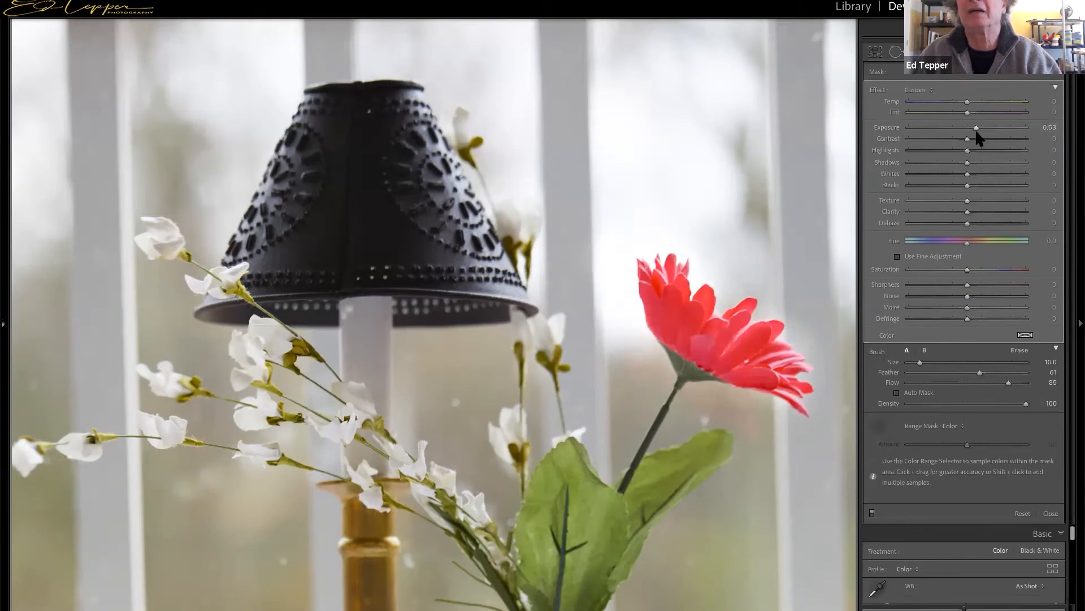
left_click(705, 343)
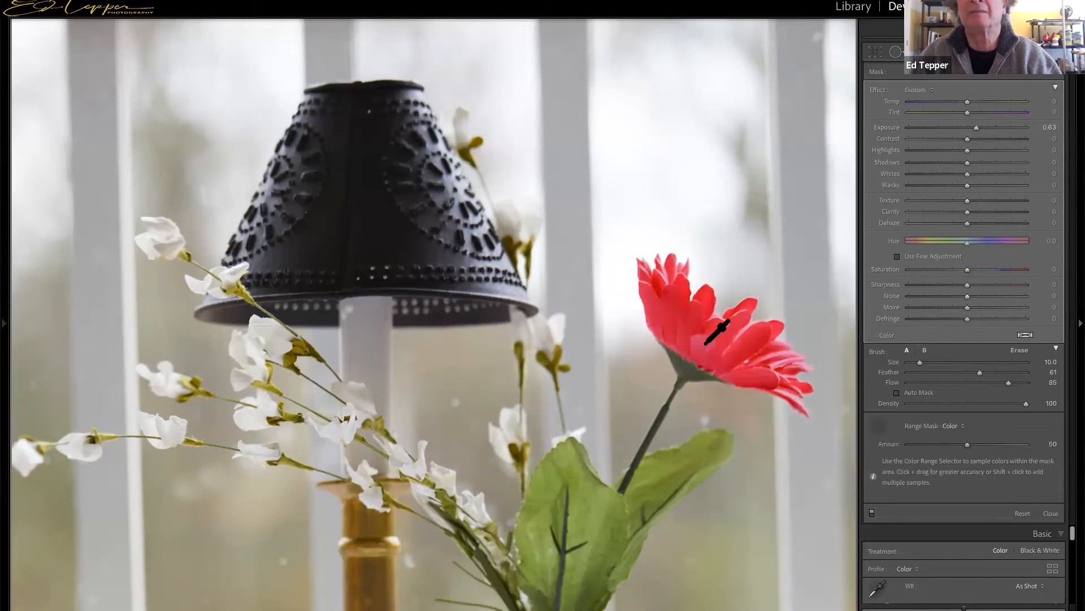
left_click(879, 428)
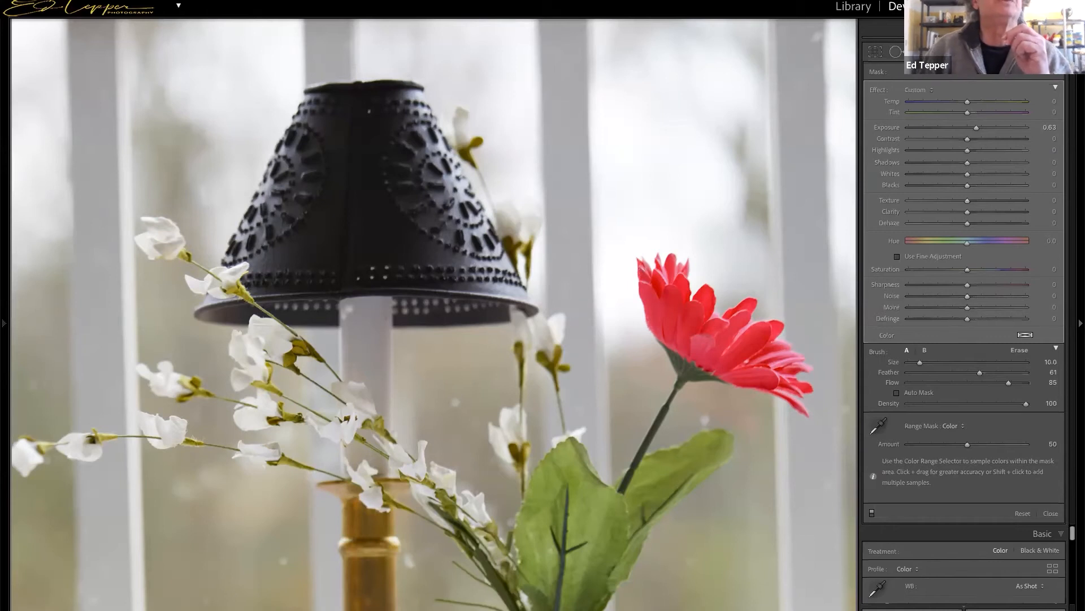
Step: Change the adjustment mask overlay color to green
left_click(283, 1)
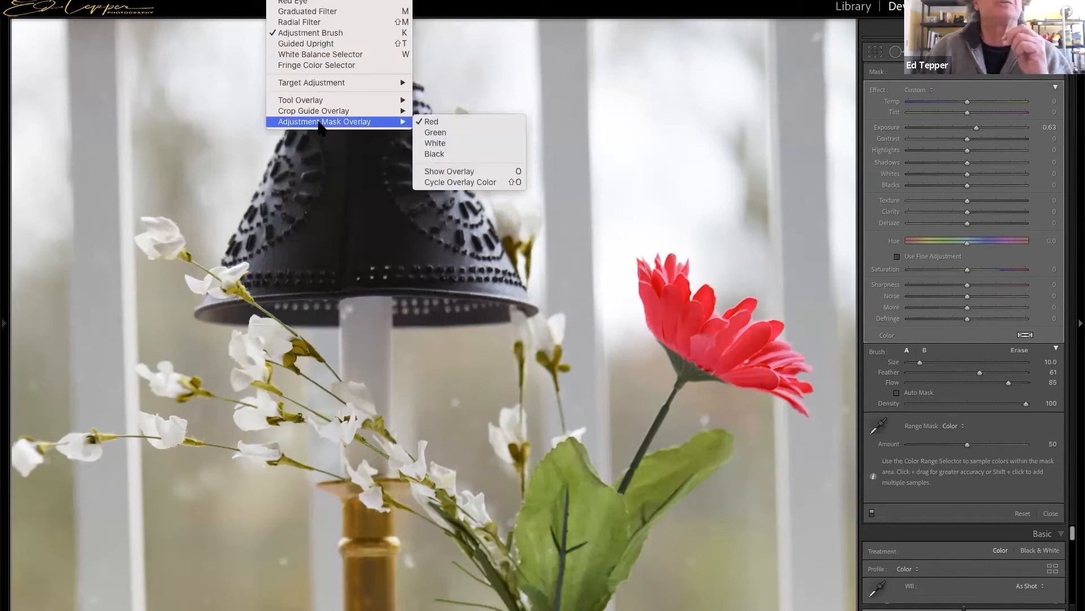
mouse_move(404, 121)
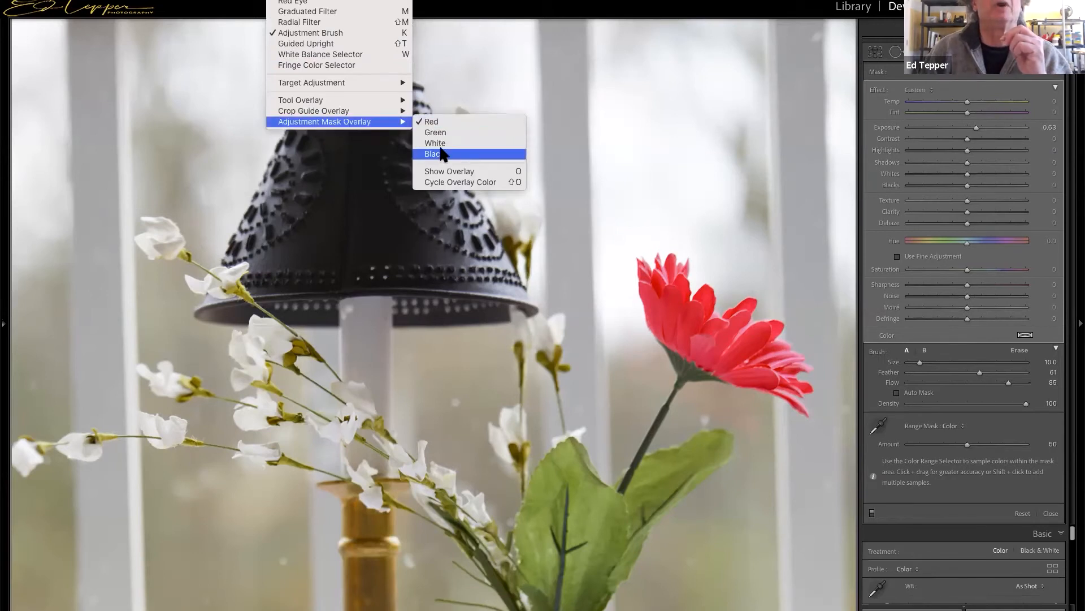
left_click(438, 133)
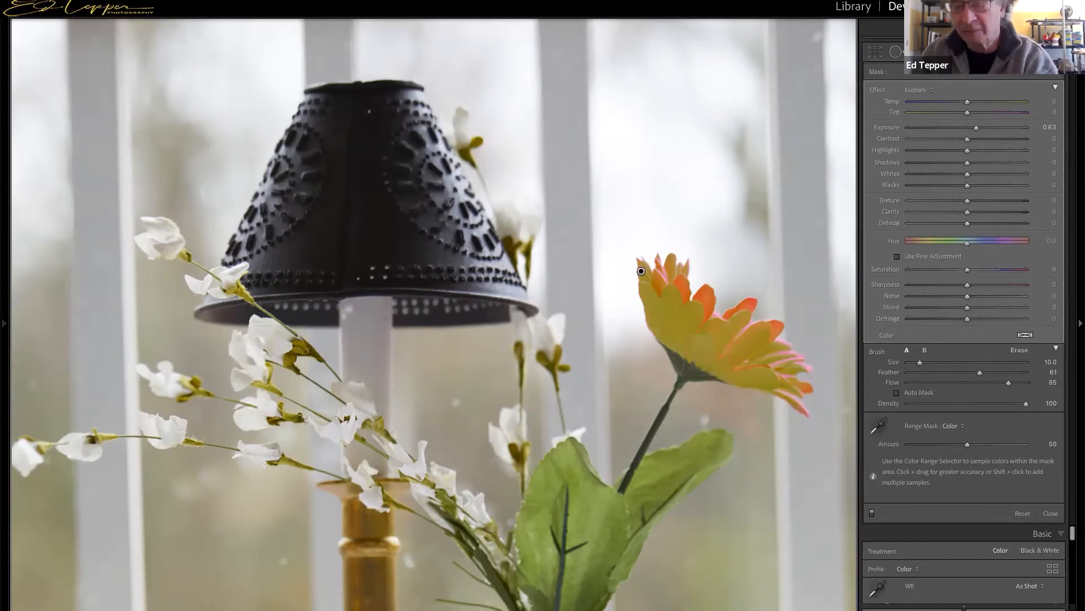
Step: Set the red flower adjustment's exposure to 0.80 and its clarity to 34
mouse_move(976, 126)
left_mouse_down()
mouse_move(993, 127)
mouse_move(961, 126)
mouse_move(984, 131)
mouse_move(955, 138)
mouse_move(989, 141)
mouse_move(979, 141)
left_mouse_up()
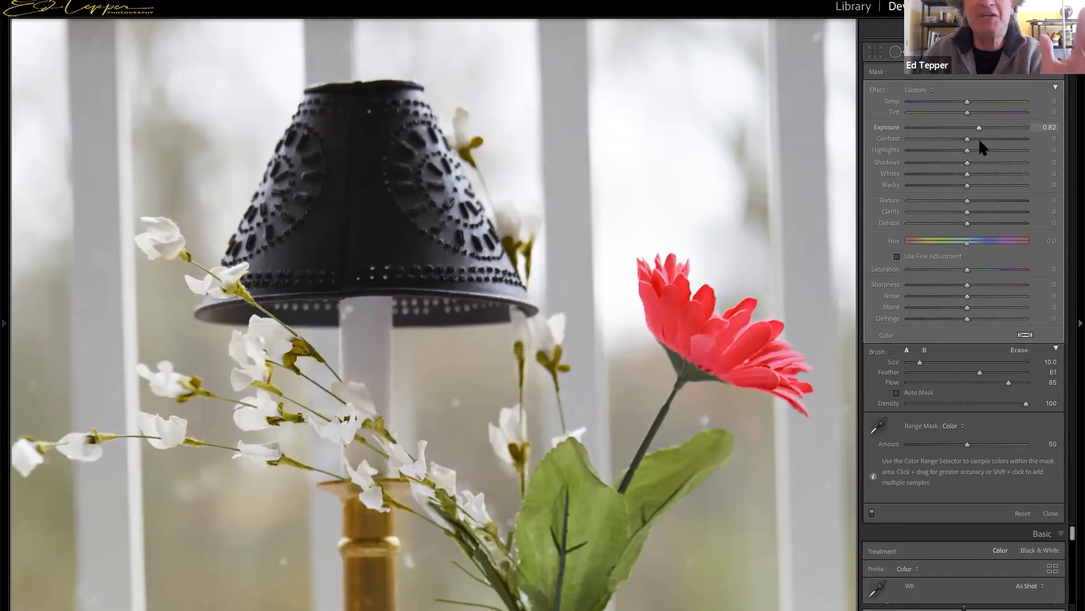
left_click_drag(979, 138, 978, 138)
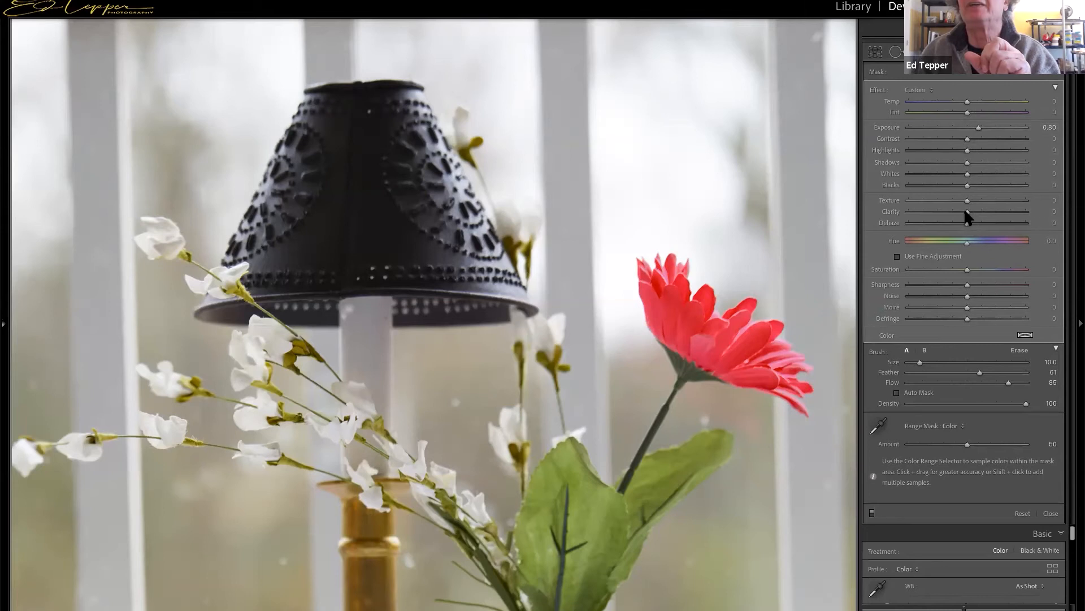
mouse_move(982, 211)
left_mouse_down()
mouse_move(1000, 213)
mouse_move(984, 219)
left_mouse_up()
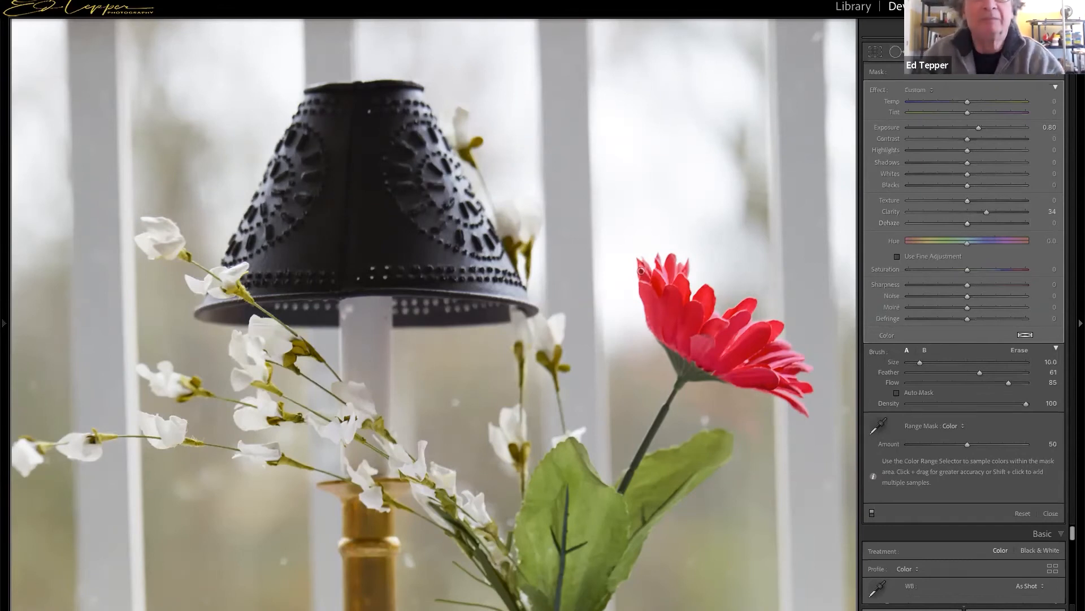
Step: Switch to the photo of four people balancing on the rocky shore and fit the whole image in view
mouse_move(543, 610)
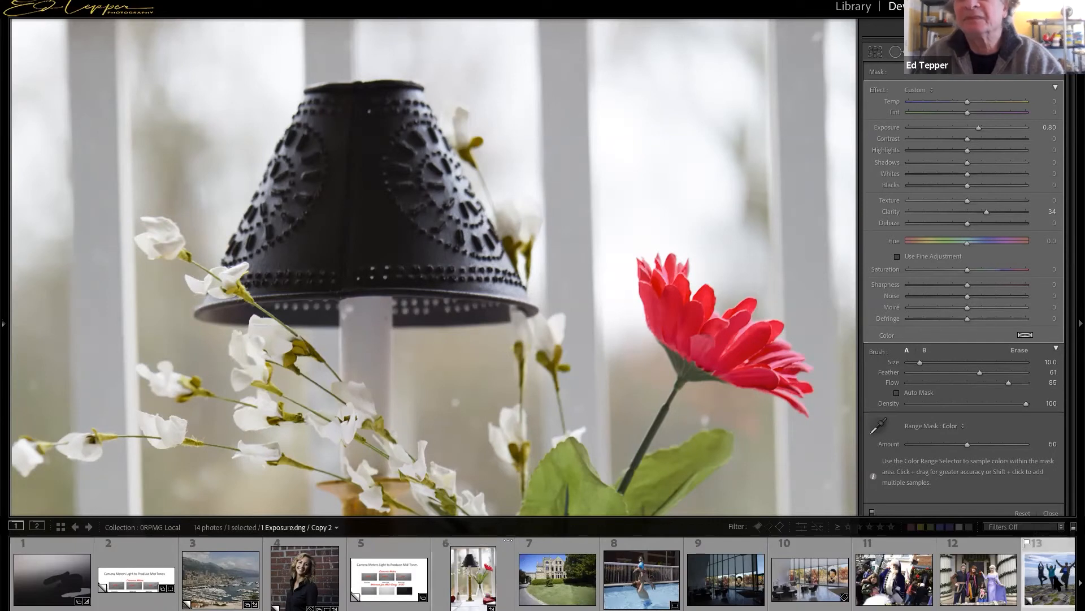
left_click(1048, 580)
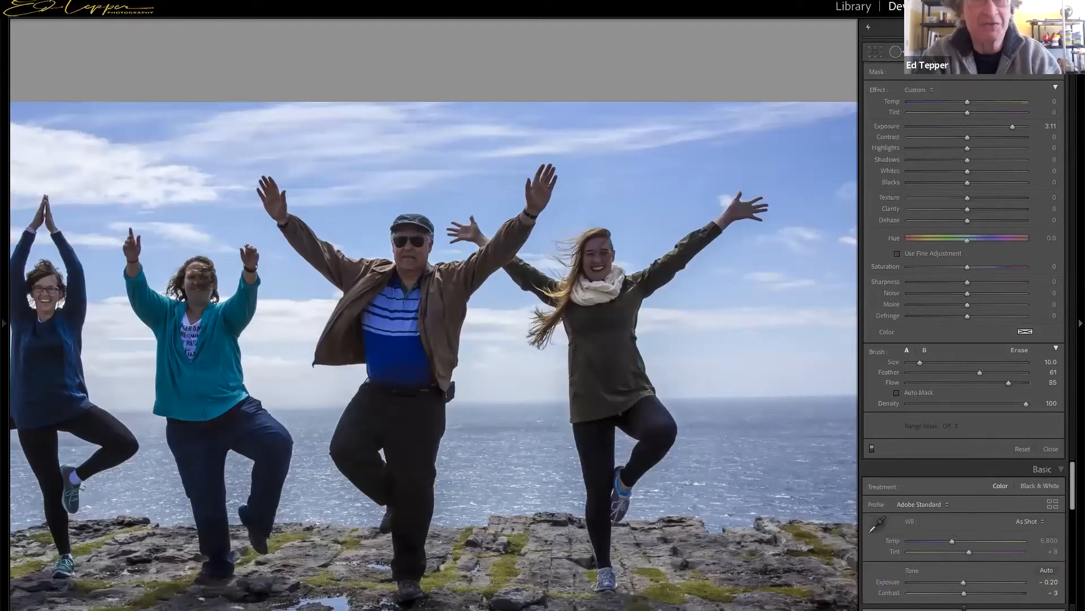
key("z")
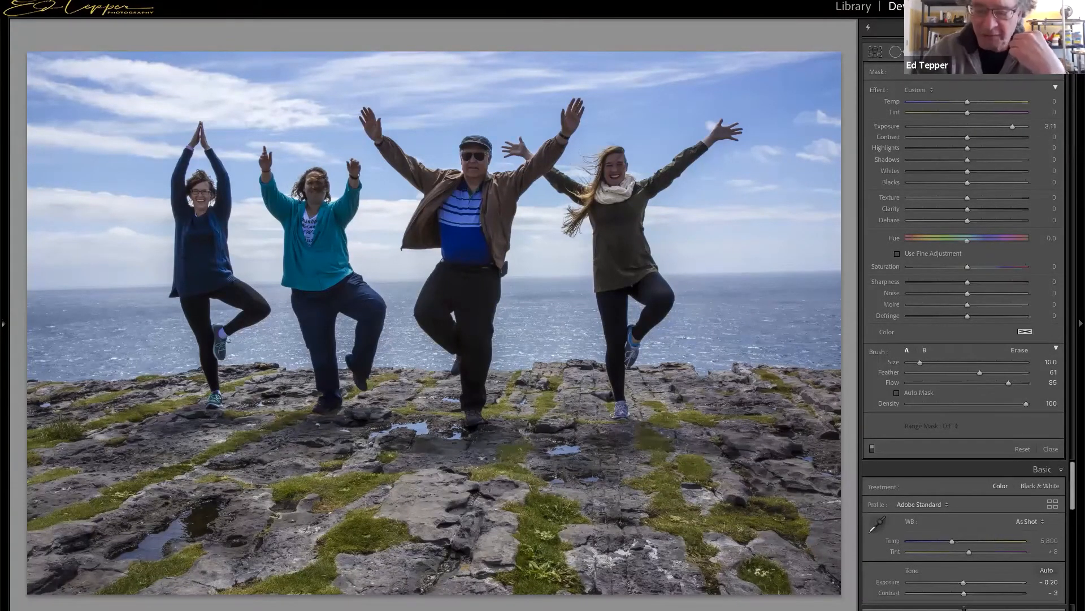
Step: Paint the brush adjustment over all four people at brush size 12 and check its coverage with the mask overlay
key("]")
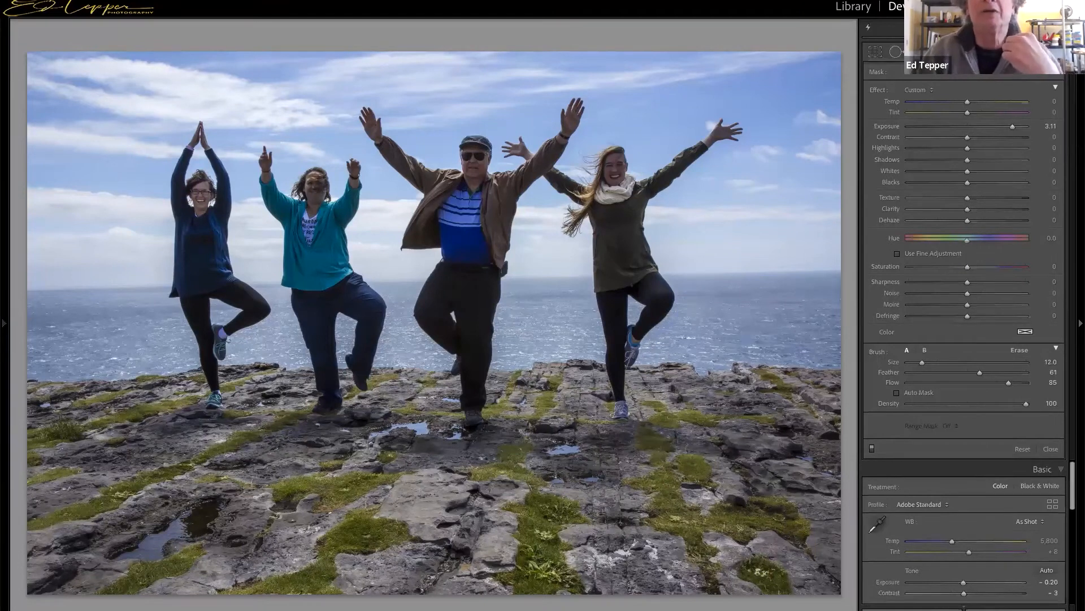
key("]")
mouse_move(739, 136)
left_mouse_down()
mouse_move(390, 170)
mouse_move(650, 105)
mouse_move(735, 132)
left_mouse_up()
mouse_move(650, 90)
left_mouse_down()
mouse_move(226, 142)
mouse_move(172, 209)
mouse_move(161, 322)
mouse_move(169, 385)
mouse_move(260, 198)
mouse_move(314, 339)
mouse_move(248, 413)
mouse_move(396, 226)
mouse_move(430, 243)
mouse_move(283, 350)
mouse_move(424, 350)
mouse_move(452, 362)
mouse_move(418, 294)
mouse_move(588, 184)
mouse_move(486, 396)
mouse_move(508, 277)
mouse_move(622, 390)
mouse_move(627, 430)
mouse_move(639, 339)
mouse_move(690, 187)
mouse_move(673, 373)
mouse_move(583, 412)
mouse_move(362, 396)
mouse_move(339, 413)
mouse_move(379, 399)
left_mouse_up()
key("o")
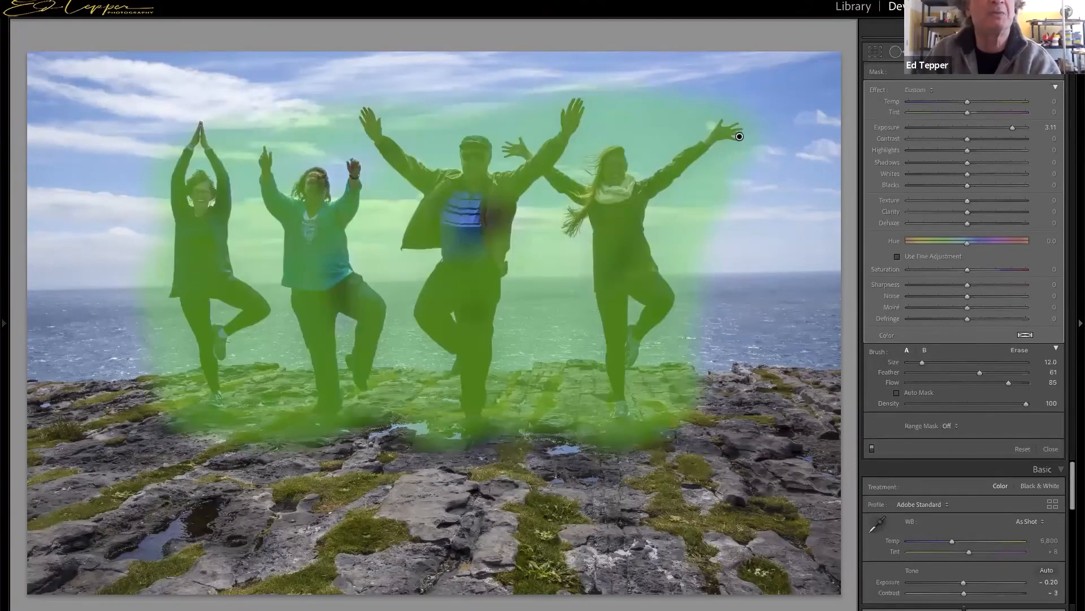
key("o")
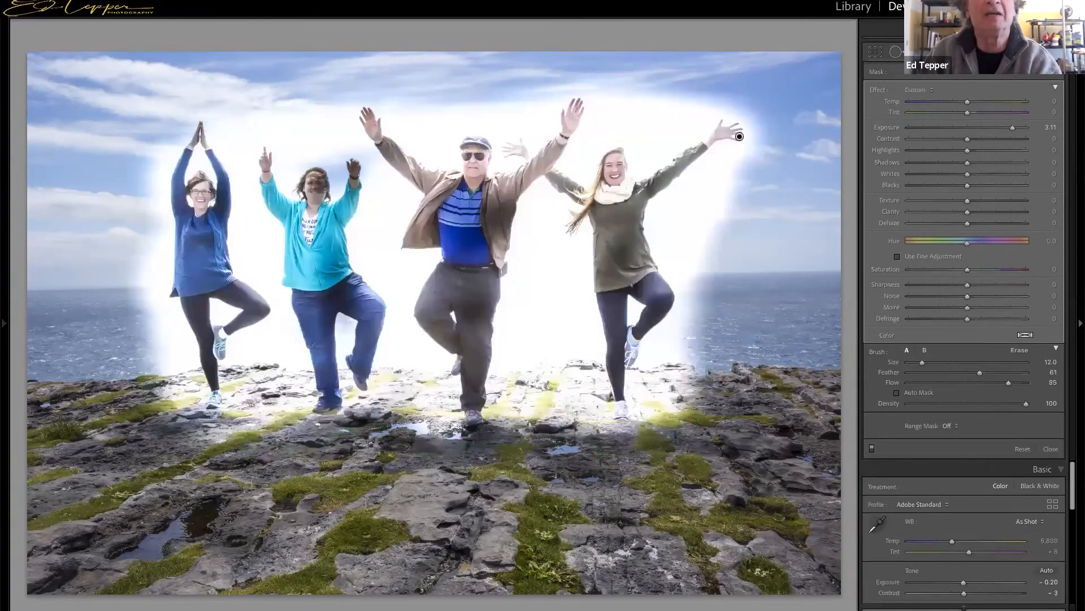
Step: Limit the adjustment with a Luminance range mask sampled from the olive sweater and set its exposure to 3.50
left_click(948, 427)
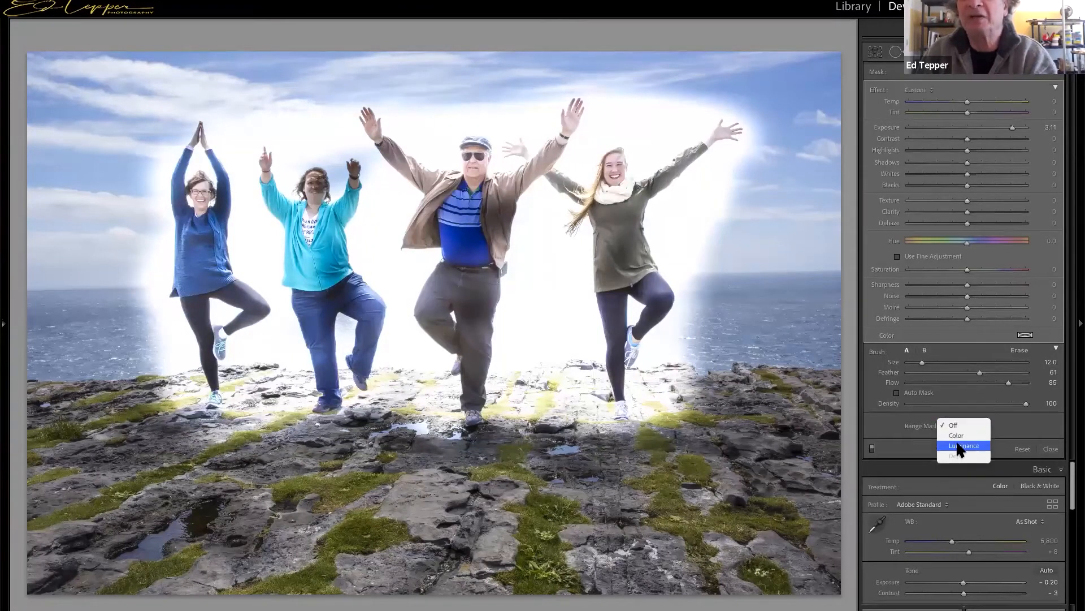
left_click(961, 446)
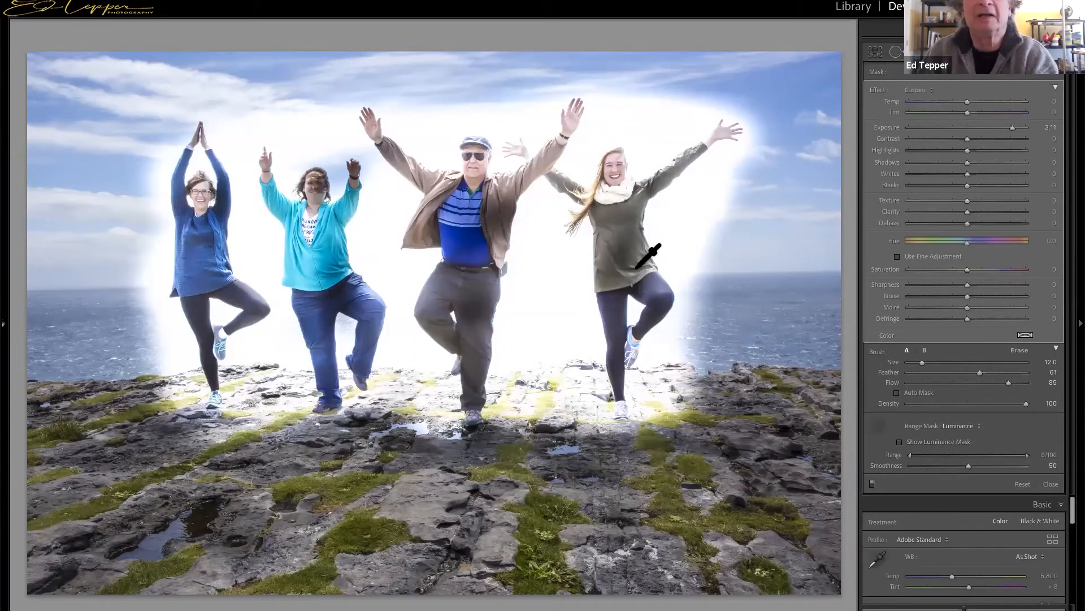
left_click(621, 236)
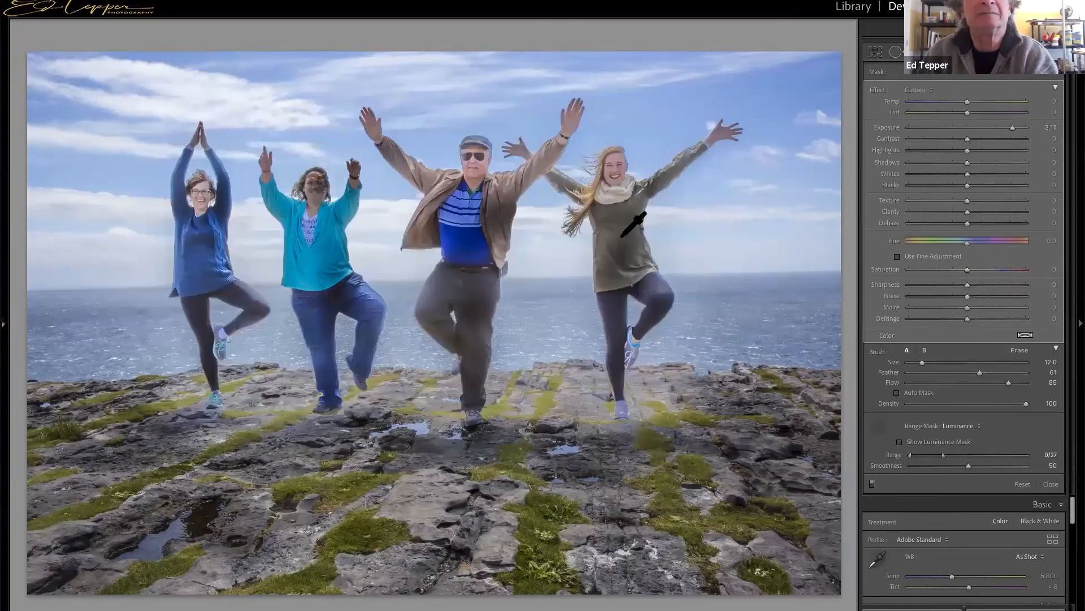
mouse_move(1009, 122)
left_mouse_down()
mouse_move(941, 124)
mouse_move(998, 135)
mouse_move(939, 149)
mouse_move(1016, 150)
left_mouse_up()
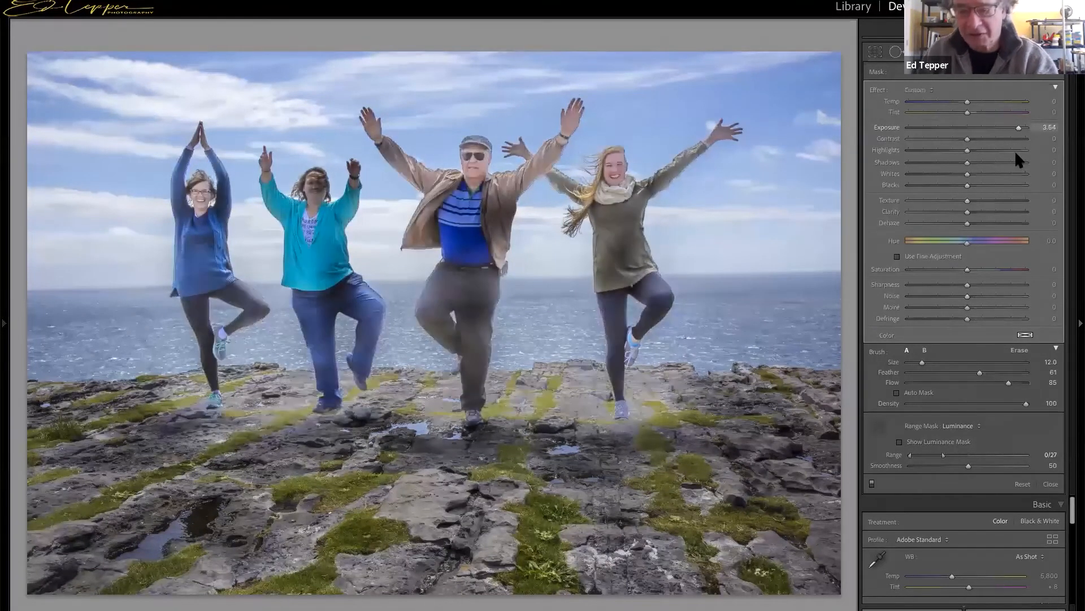
Step: With the mask overlay shown, erase the adjustment from the rocks around the people's feet, and hide the overlay
key("o")
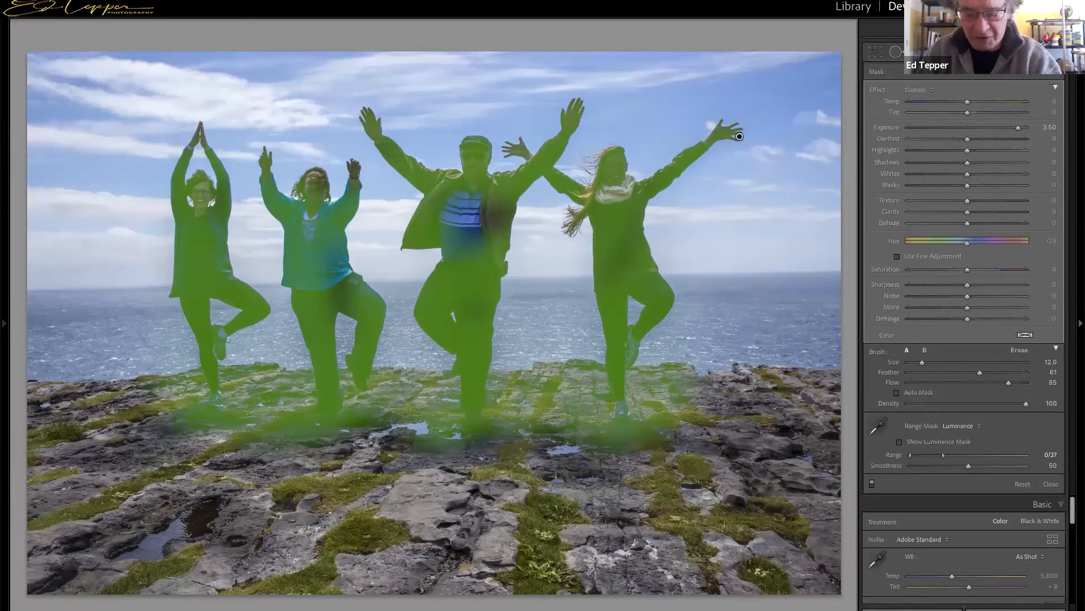
key("alt")
mouse_move(520, 382)
left_mouse_down()
mouse_move(565, 435)
mouse_move(574, 385)
mouse_move(593, 395)
mouse_move(512, 395)
mouse_move(605, 435)
mouse_move(650, 430)
mouse_move(622, 411)
left_mouse_up()
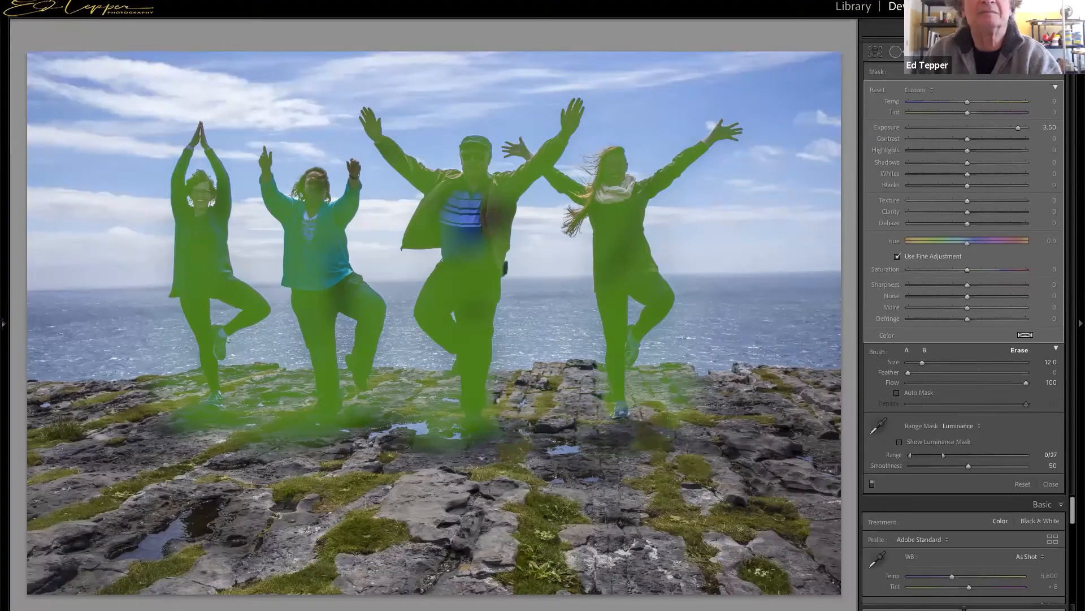
mouse_move(492, 430)
left_mouse_down()
mouse_move(399, 419)
mouse_move(367, 354)
mouse_move(455, 404)
left_mouse_up()
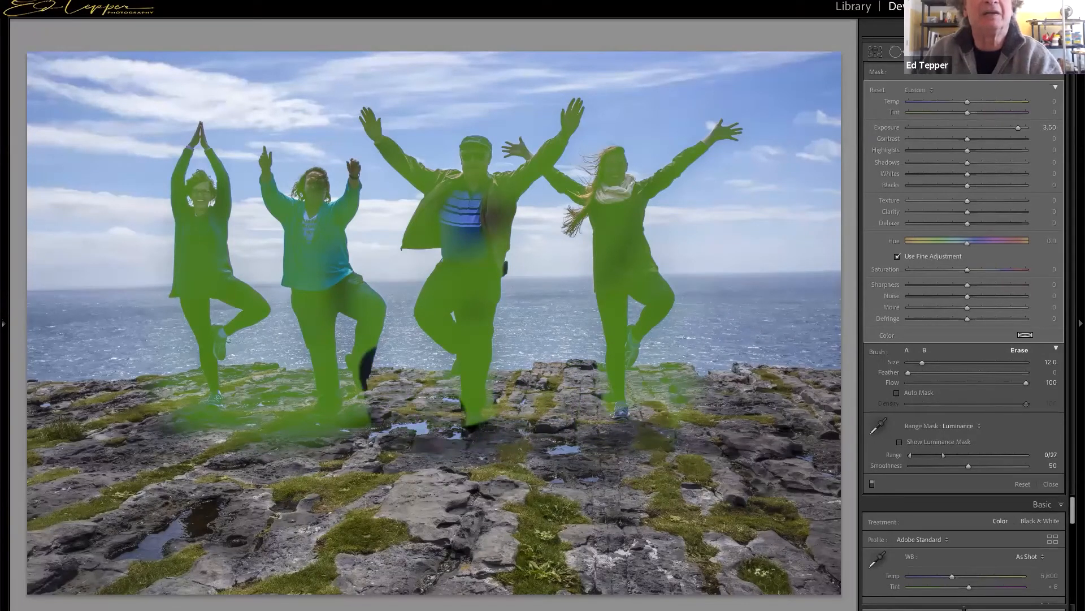
mouse_move(336, 435)
left_mouse_down()
mouse_move(277, 432)
mouse_move(266, 375)
mouse_move(243, 412)
left_mouse_up()
key("alt")
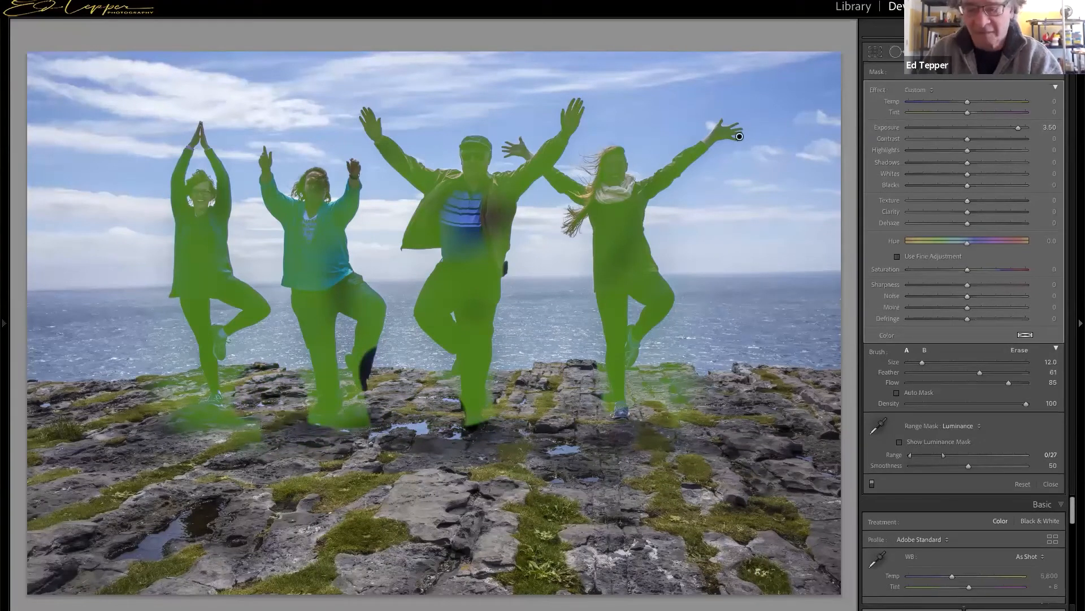
key("o")
key("o")
key("o")
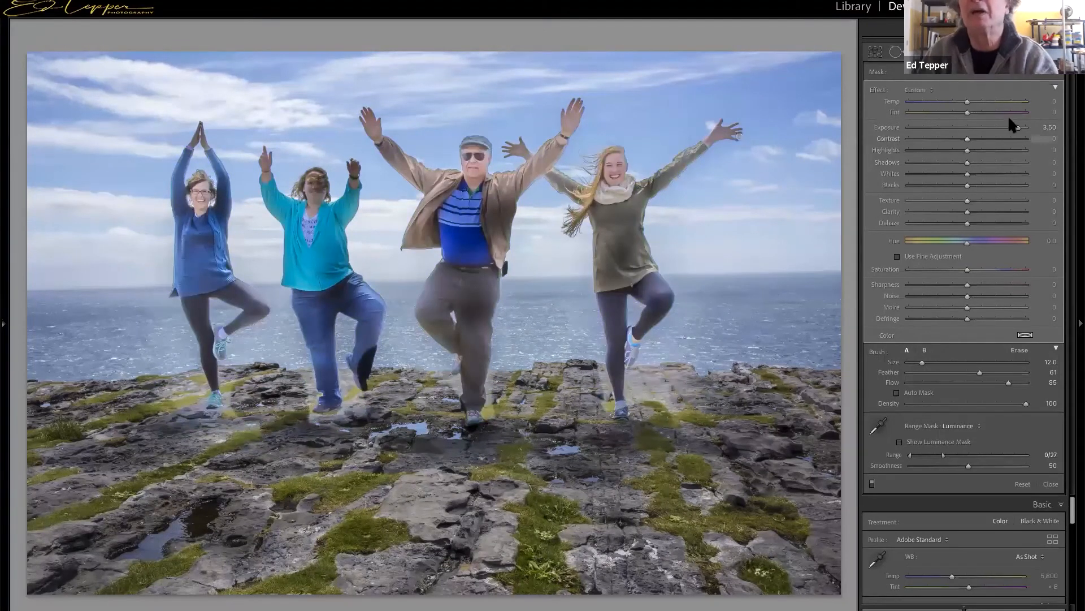
Step: Refine the brush adjustment on the four people with exposure 2.21, shadows 14, texture 36 and clarity 23
left_click_drag(1019, 128, 992, 138)
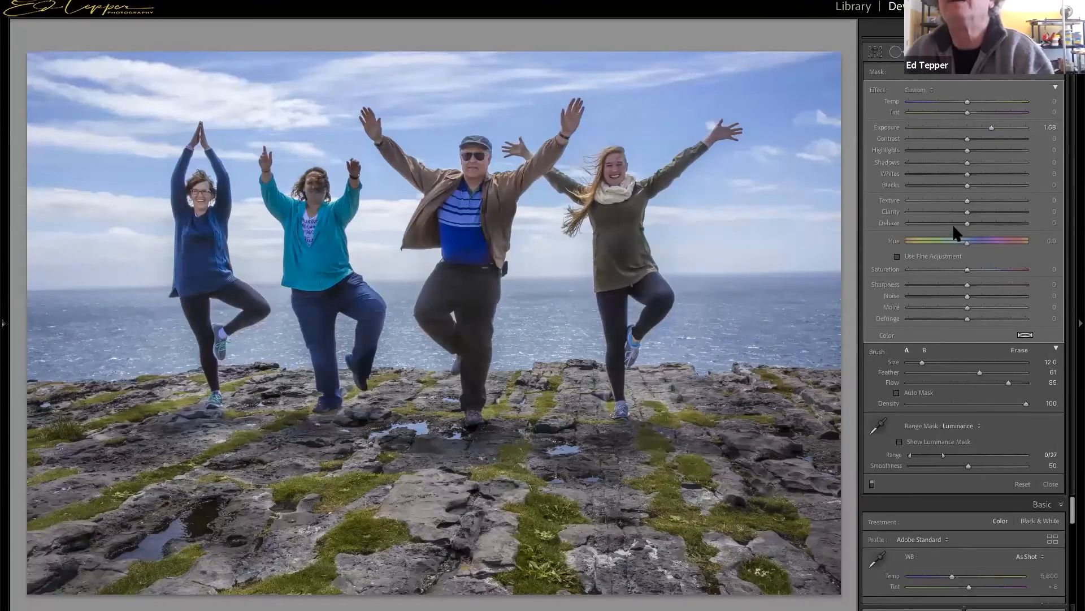
mouse_move(965, 195)
left_mouse_down()
mouse_move(989, 196)
mouse_move(993, 216)
mouse_move(982, 213)
left_mouse_up()
mouse_move(990, 126)
left_mouse_down()
mouse_move(985, 163)
mouse_move(974, 165)
left_mouse_up()
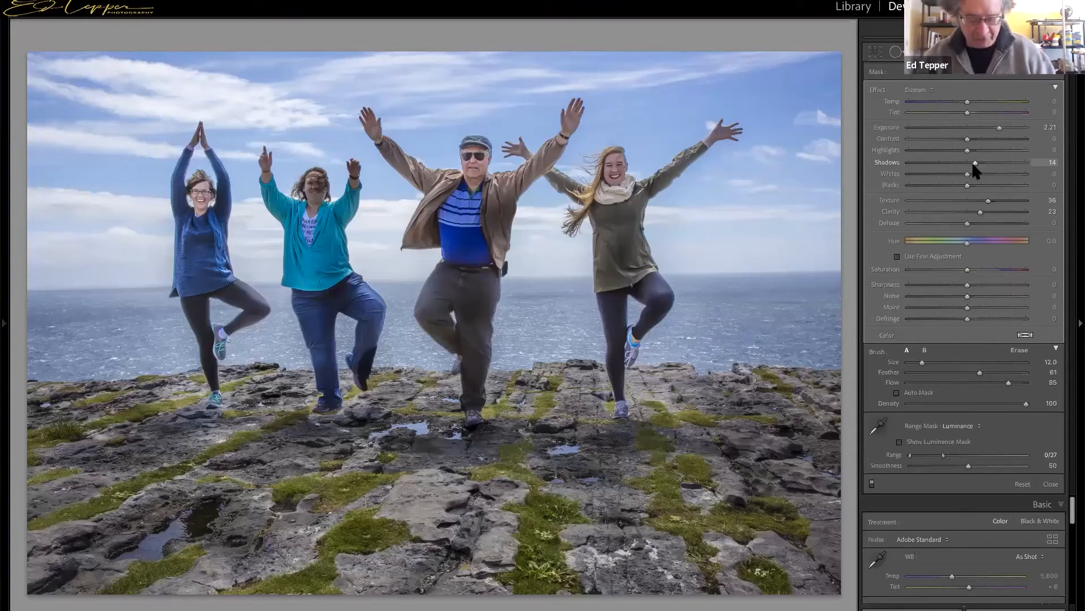
Step: Switch to the photo of the horned antelope drinking at the water and enlarge it around the animal
mouse_move(679, 608)
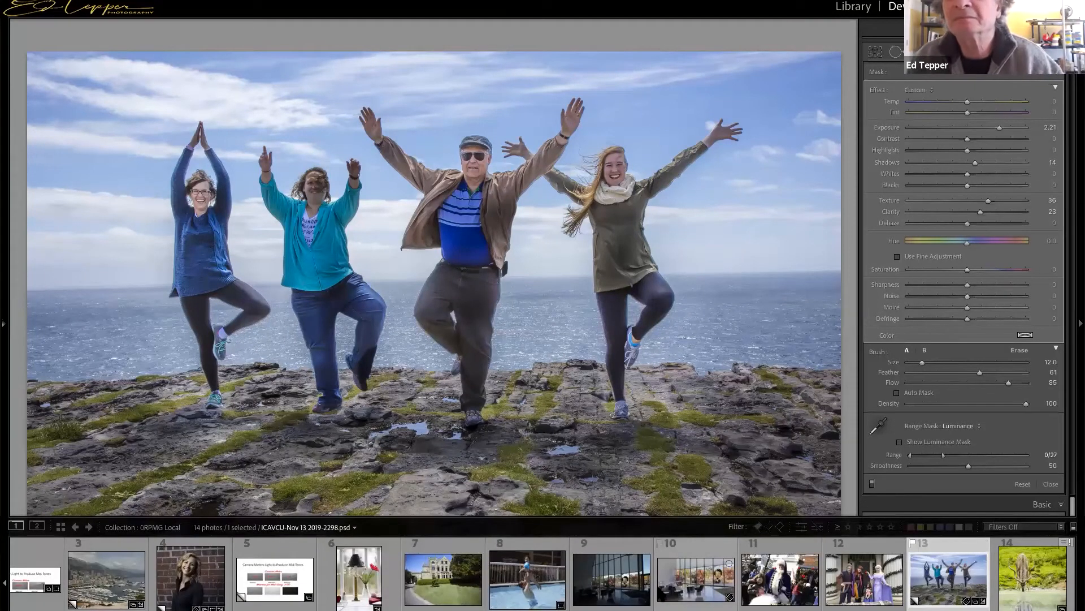
left_click(1031, 588)
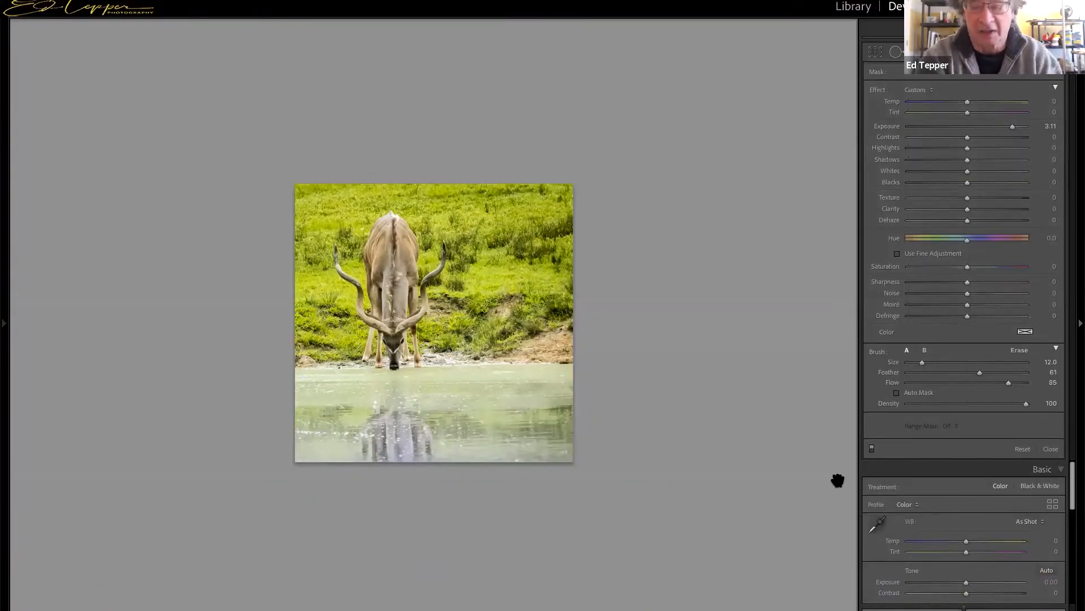
key("ctrl+=")
key("ctrl+=")
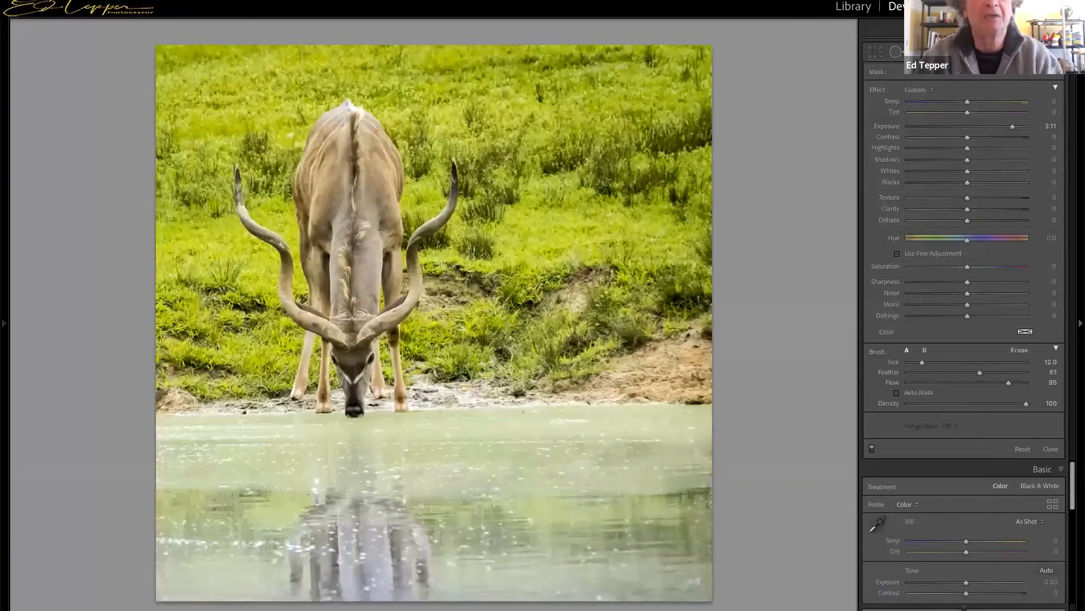
key("ctrl+=")
key("ctrl+=")
left_click_drag(593, 417, 573, 345)
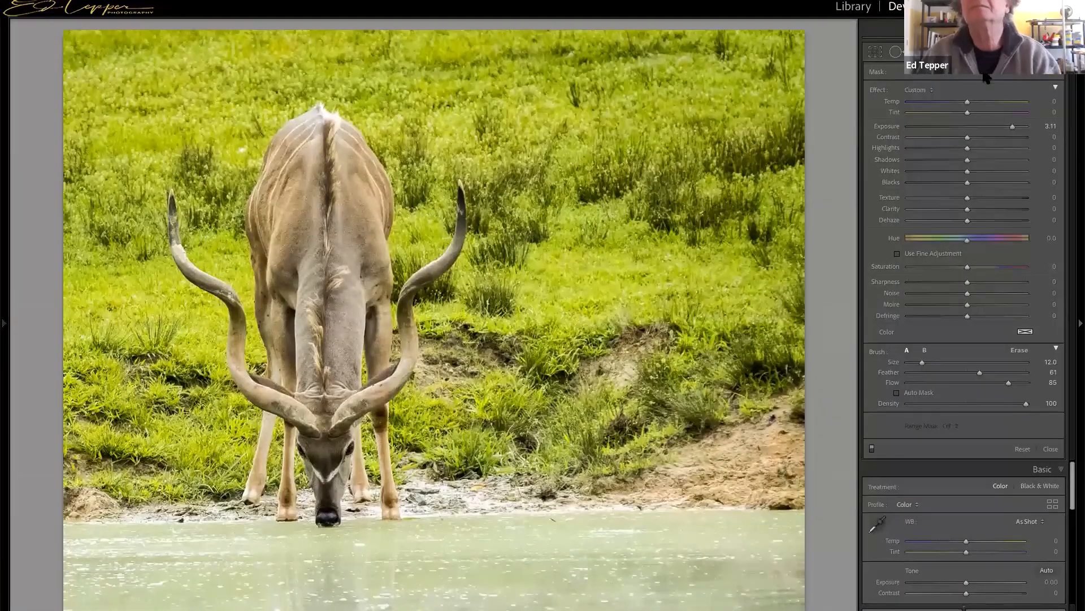
Step: Start a radial filter with its effect settings reset, exposure at -1.50 and feather at 59
key("shift+m")
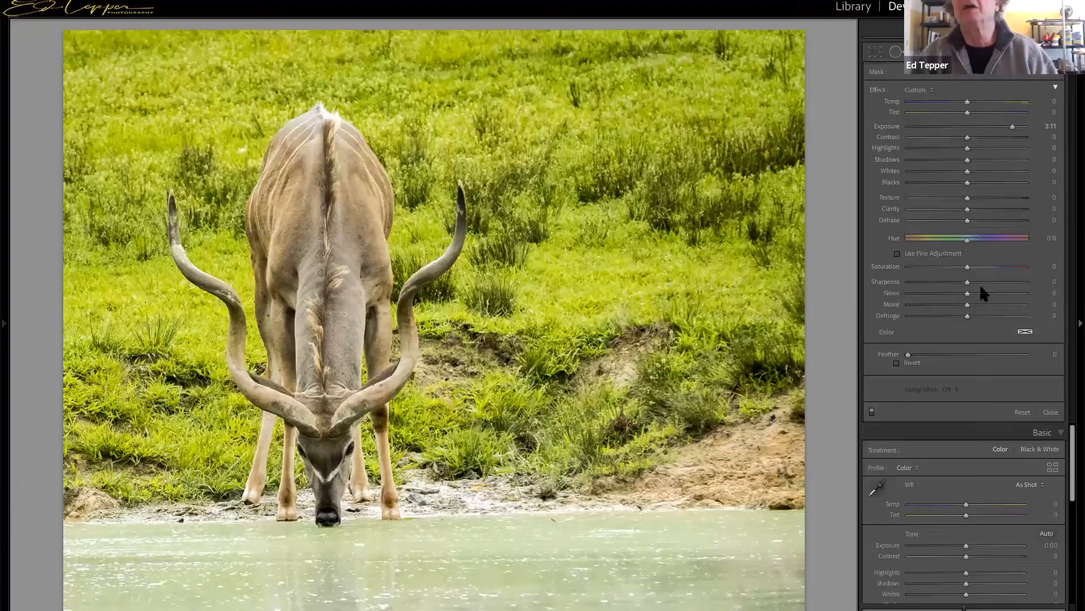
double_click(877, 90)
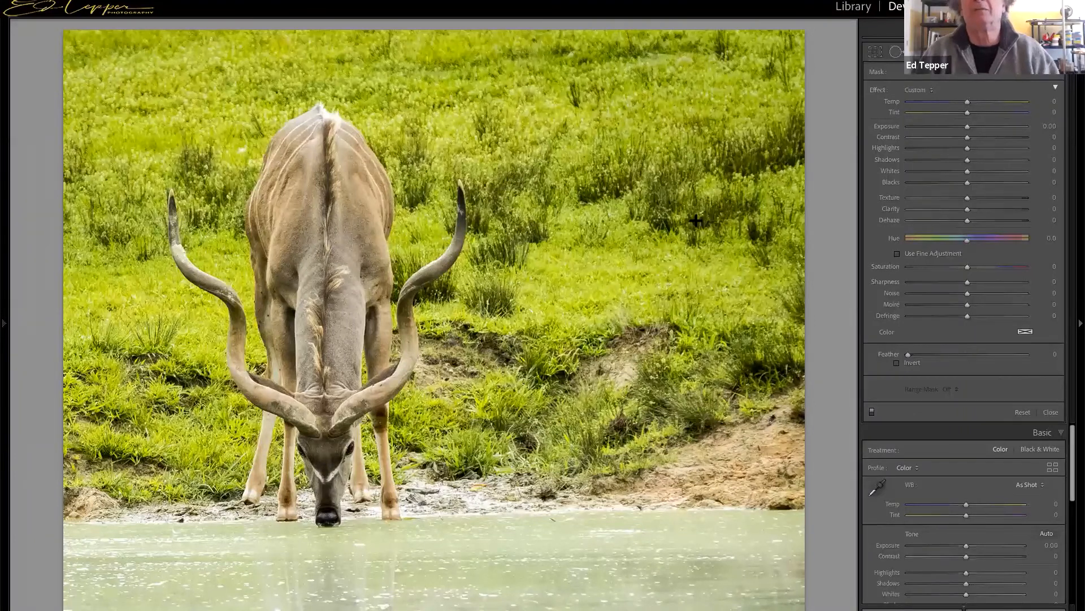
left_click_drag(968, 127, 946, 129)
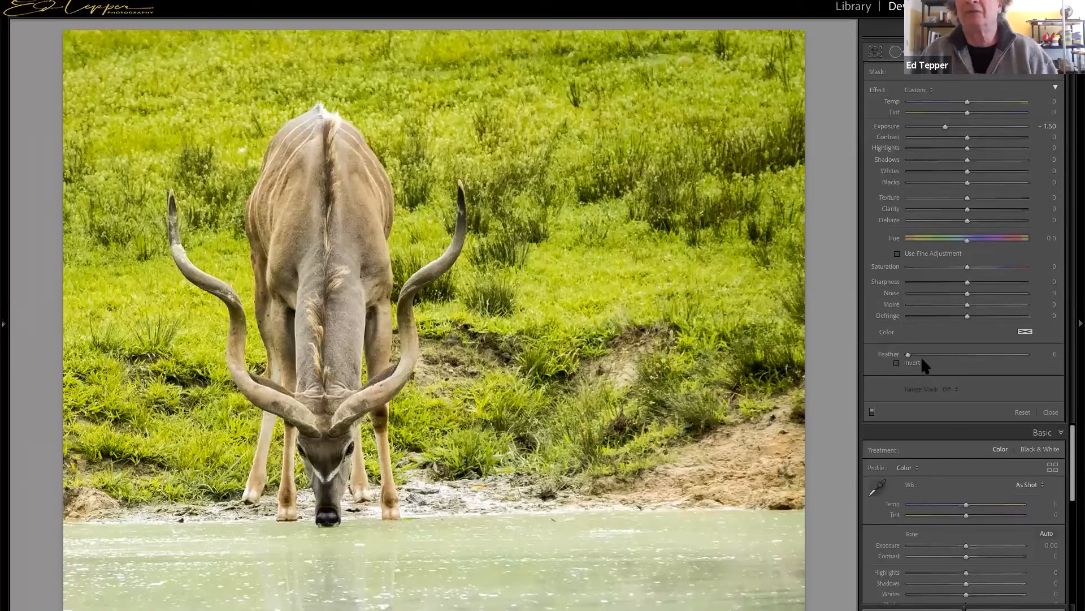
left_click_drag(932, 356, 978, 356)
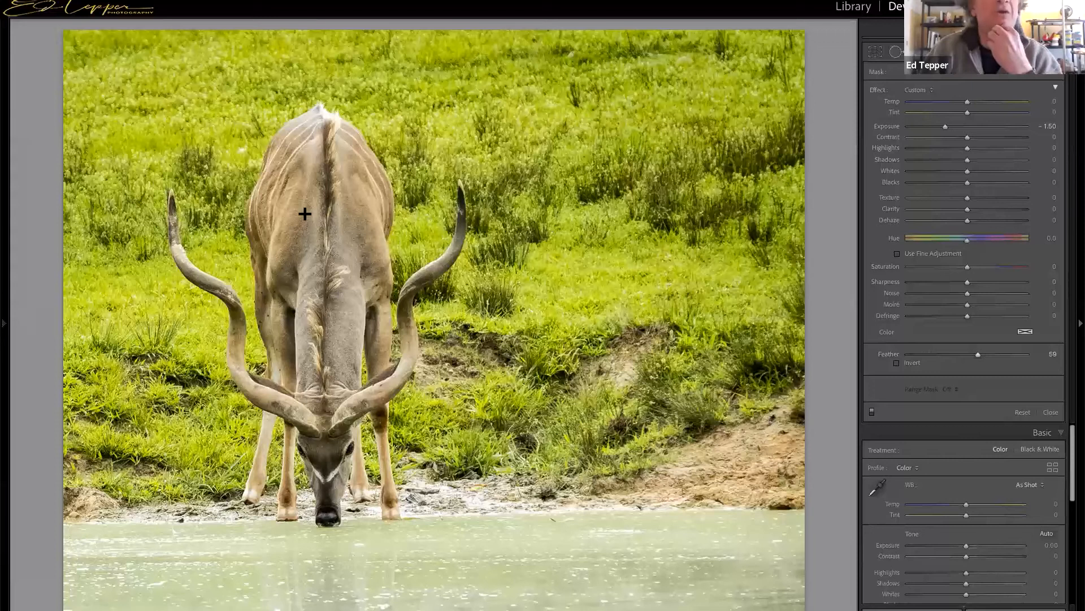
Step: Draw a radial filter around the antelope, stretching and centring the oval so it encloses the body, horns and head
left_click_drag(305, 213, 457, 343)
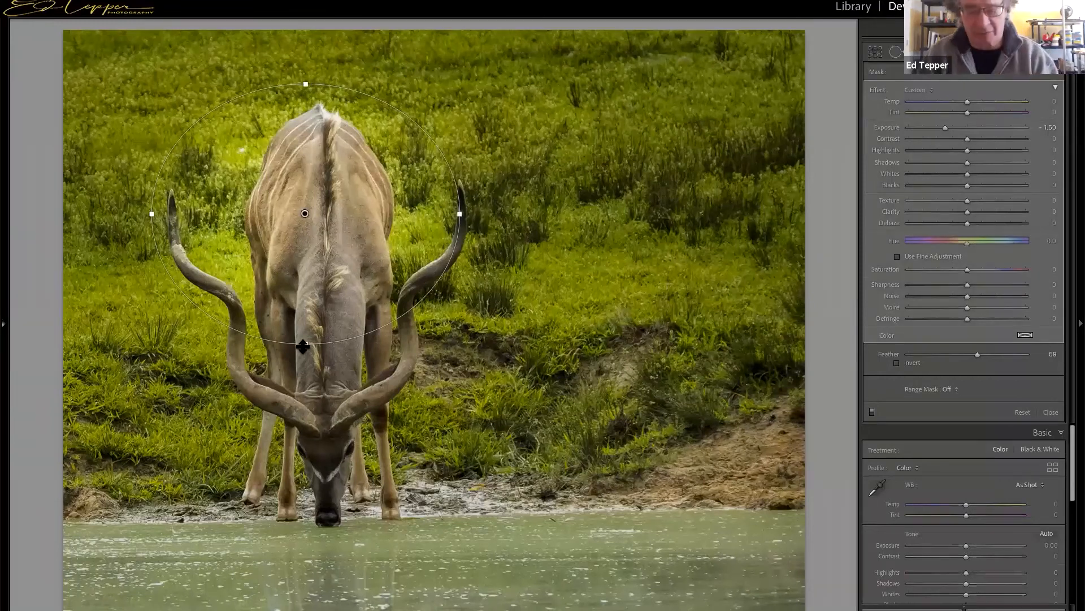
left_click_drag(303, 346, 315, 555)
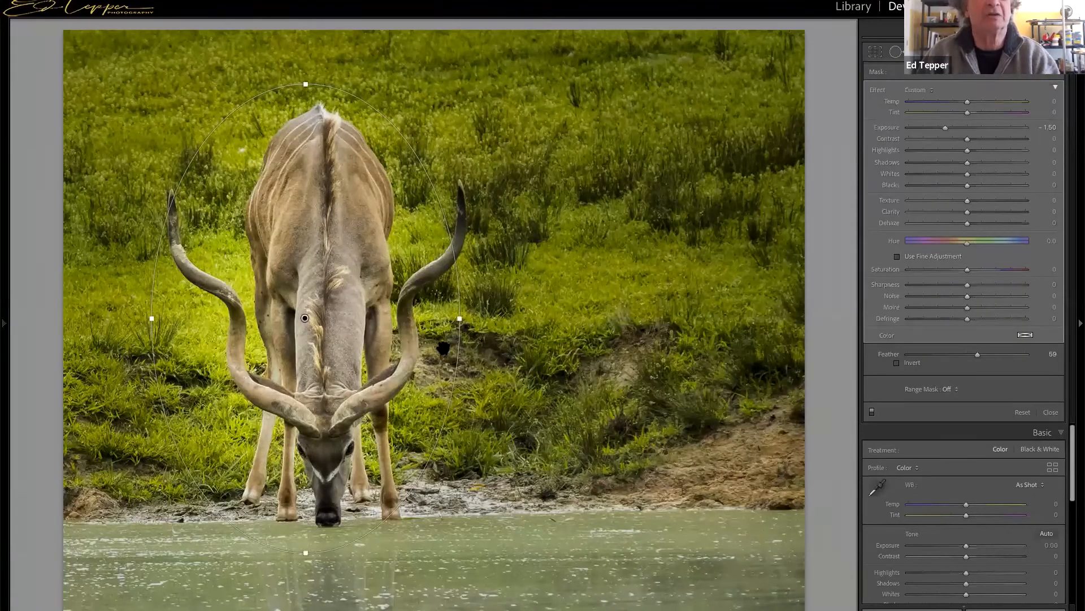
left_click_drag(463, 319, 552, 300)
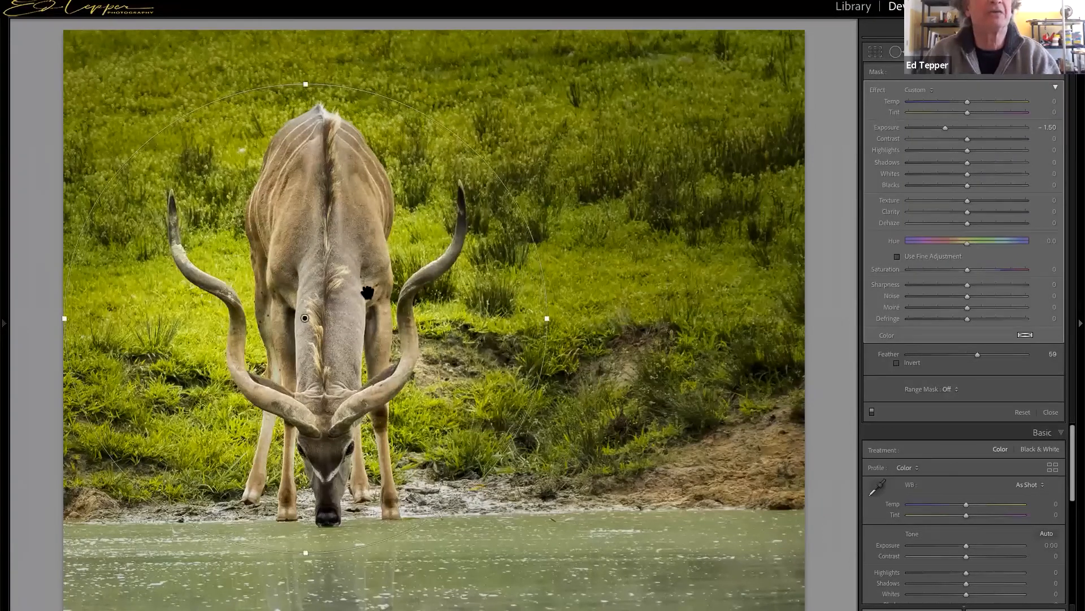
left_click_drag(389, 288, 391, 293)
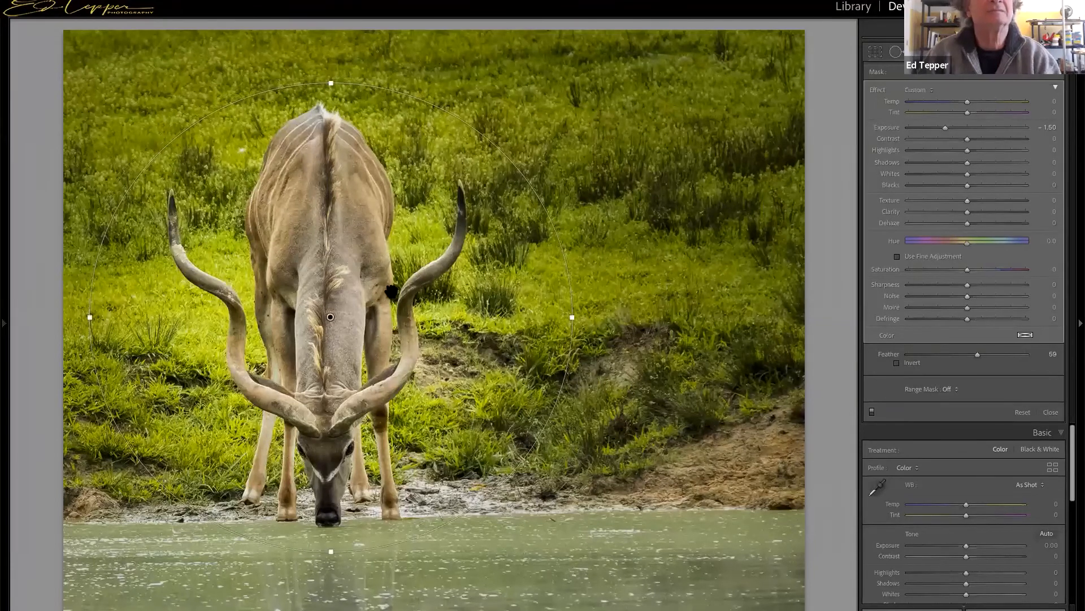
Step: Darken the surroundings of the antelope by setting the radial filter's exposure to -2.74 and its feather to 66
left_click_drag(944, 128, 942, 128)
left_click(919, 128)
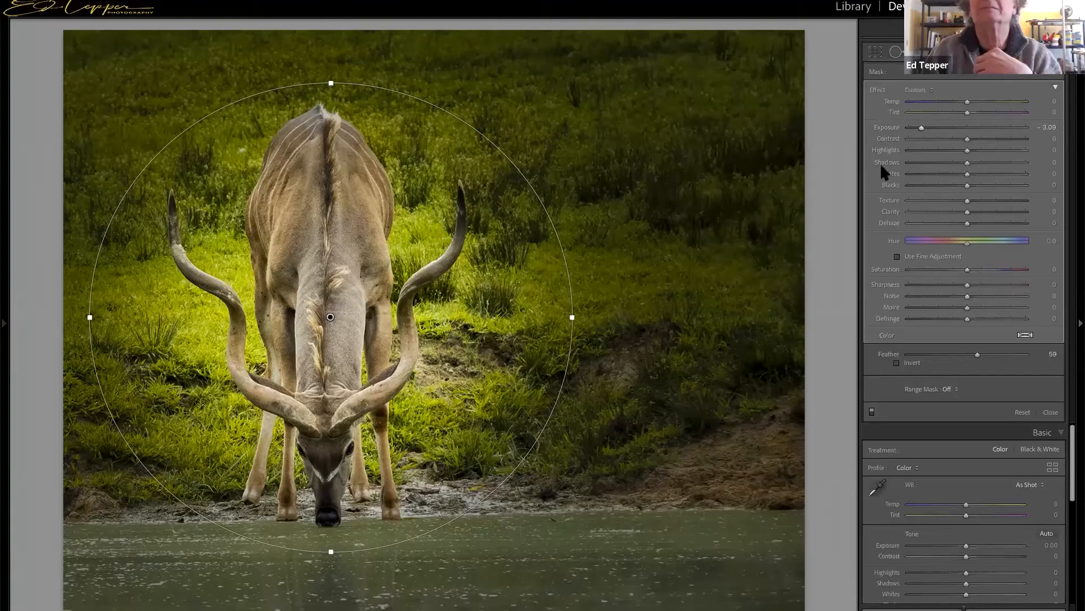
mouse_move(919, 128)
left_mouse_down()
mouse_move(944, 132)
mouse_move(922, 131)
left_mouse_up()
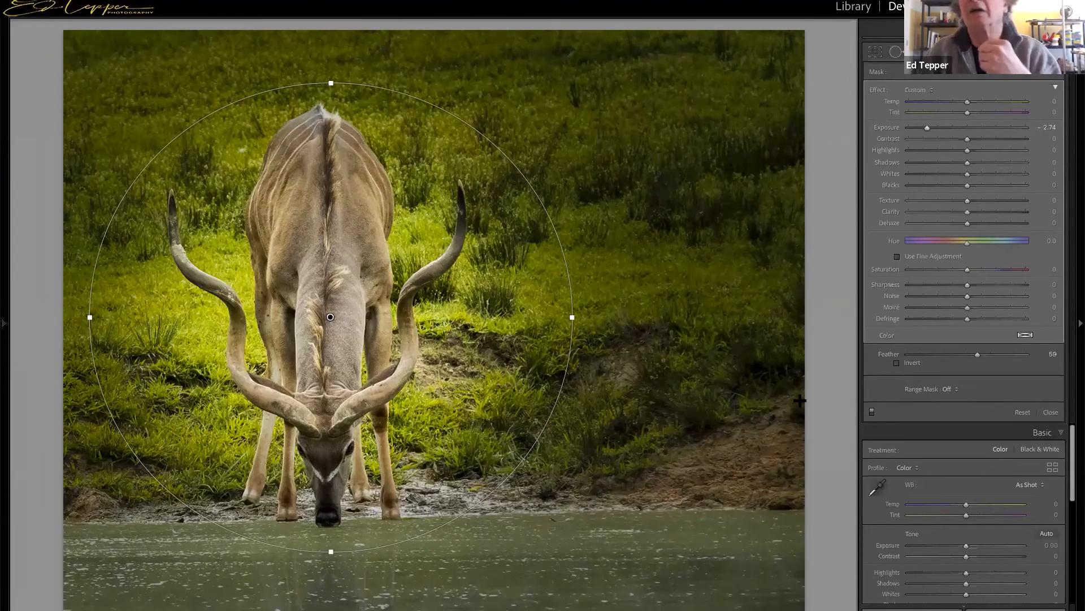
left_click_drag(976, 355, 1027, 356)
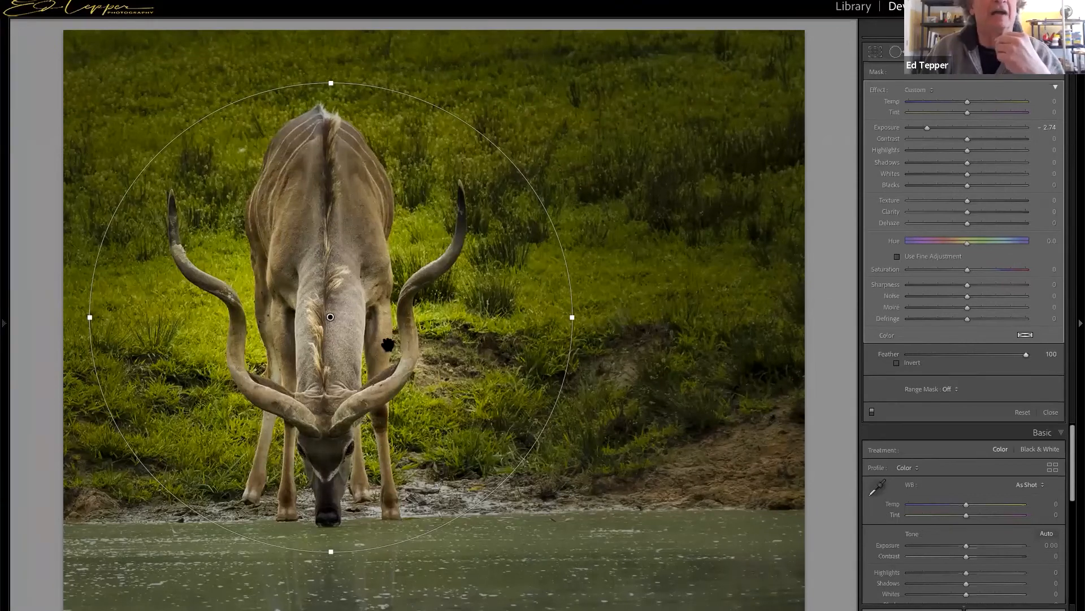
left_click_drag(1025, 354, 984, 358)
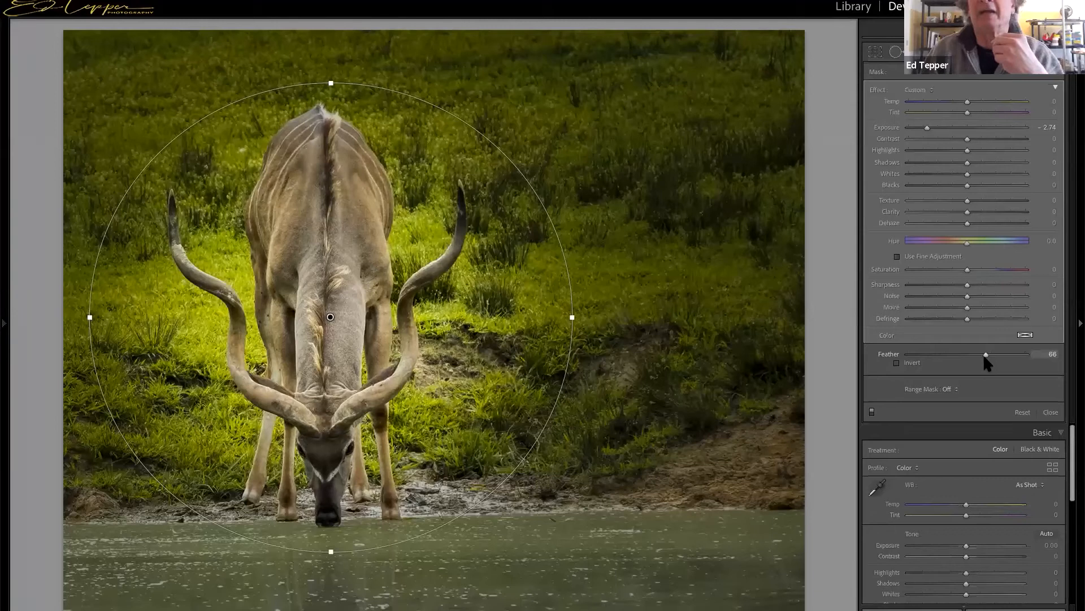
Step: Add a second, inverted radial filter with exposure -1.50 over the antelope and reshape its oval to surround the whole animal
left_click(1001, 77)
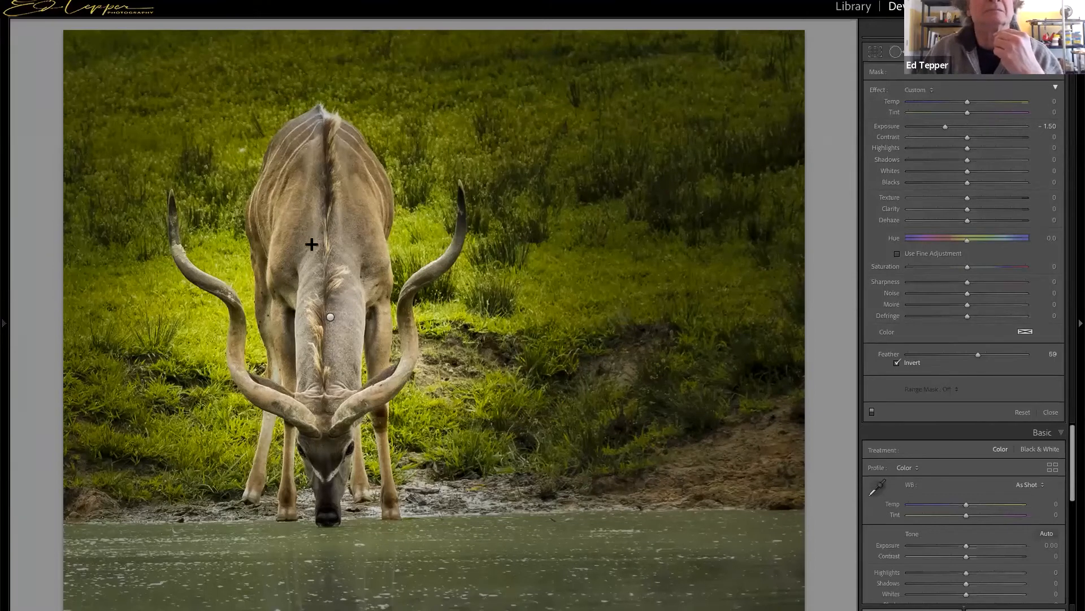
left_click_drag(311, 247, 512, 376)
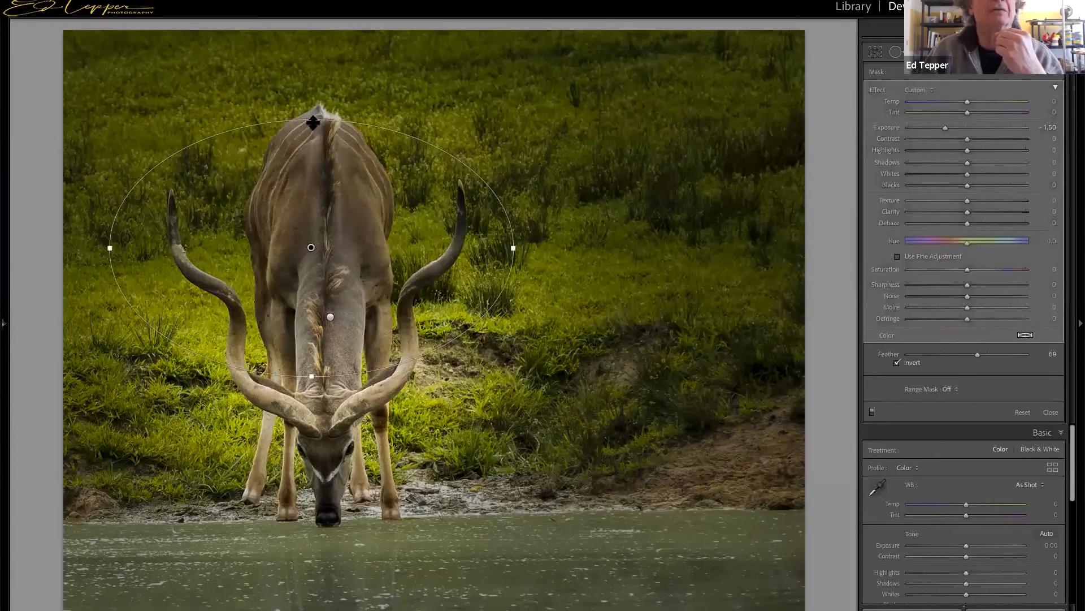
left_click_drag(311, 118, 311, 95)
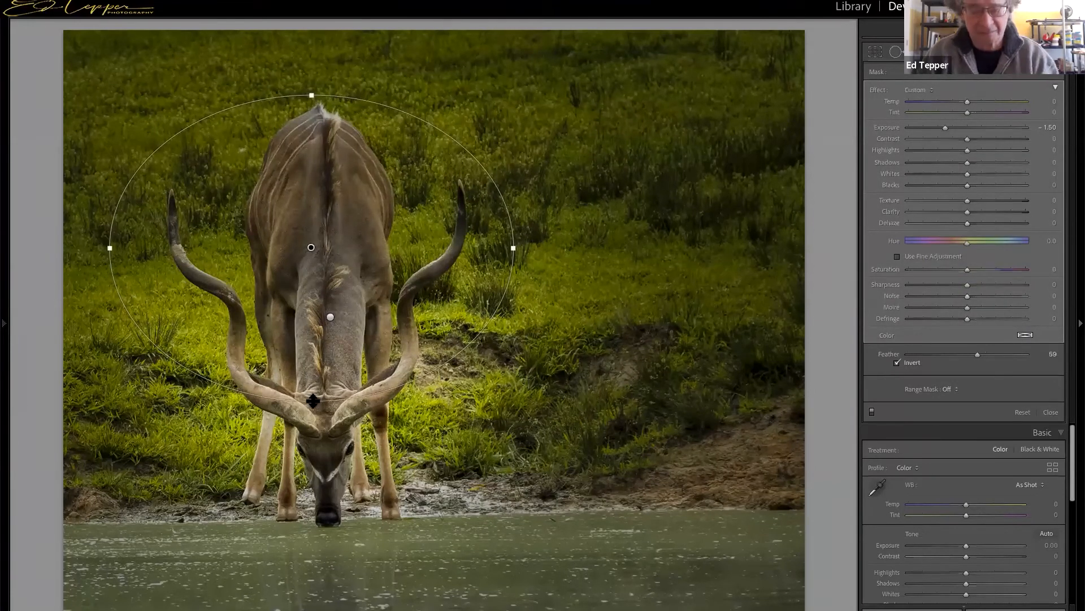
left_click_drag(313, 401, 333, 572)
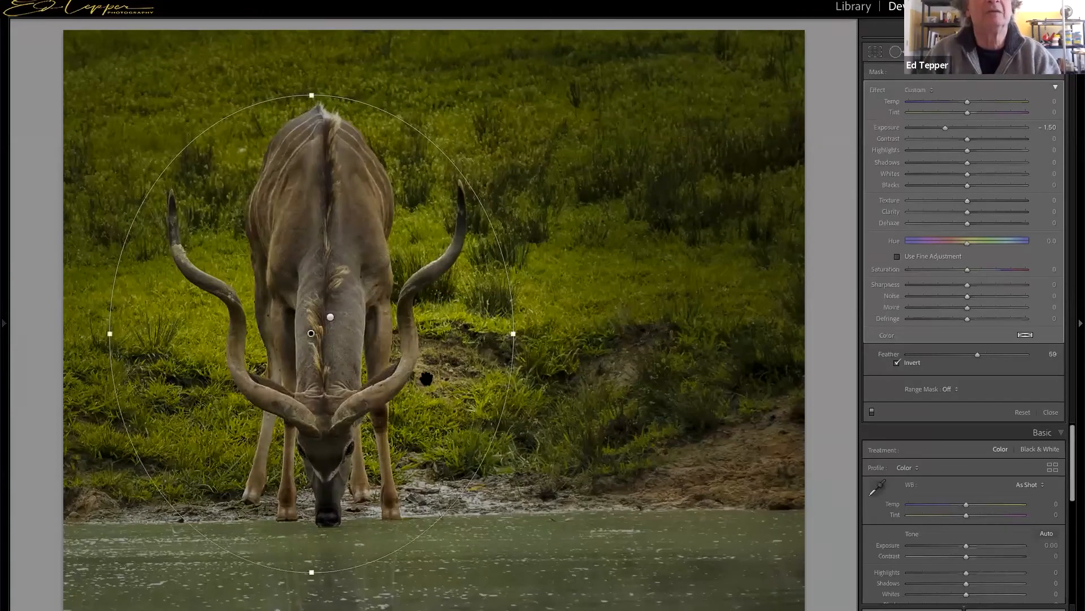
left_click_drag(512, 336, 547, 330)
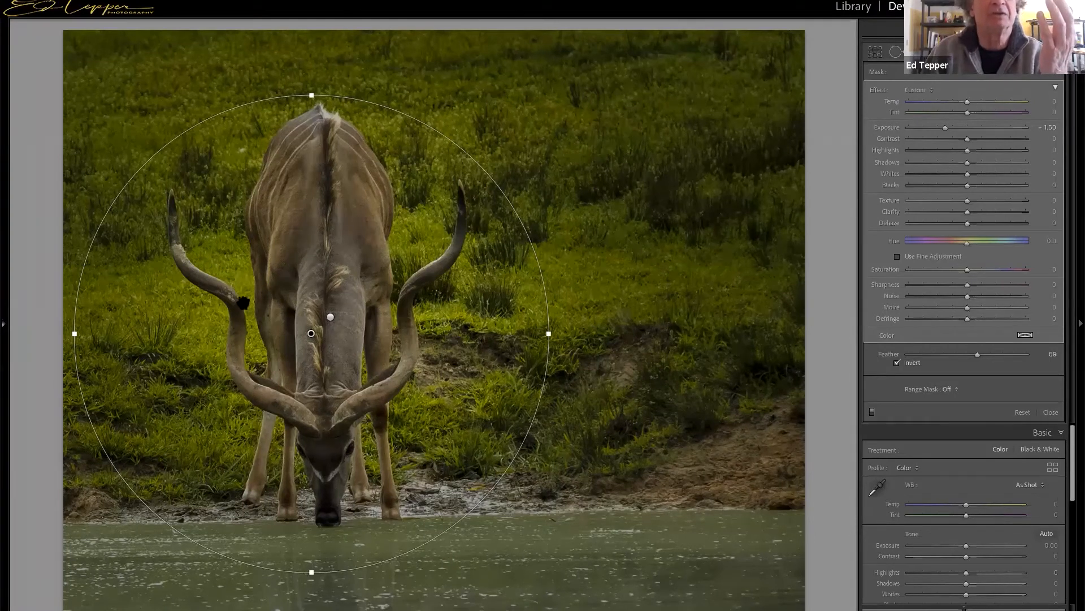
Step: Limit the inverted filter with a Color range mask sampled from the grass, set its amount to 100 and exposure to -1.82
left_click(953, 386)
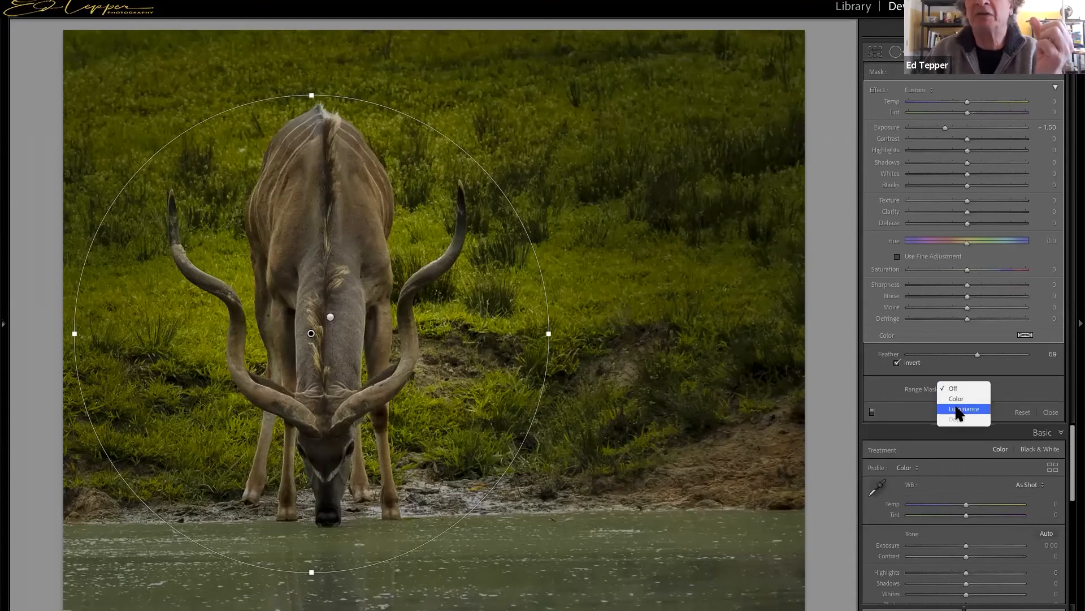
left_click(958, 394)
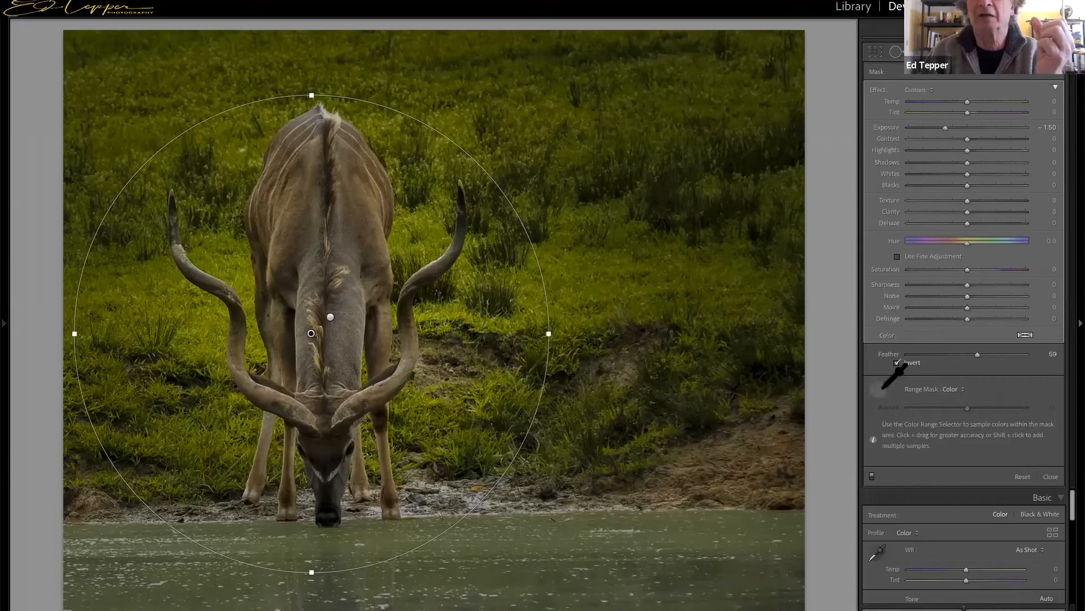
left_click(406, 248)
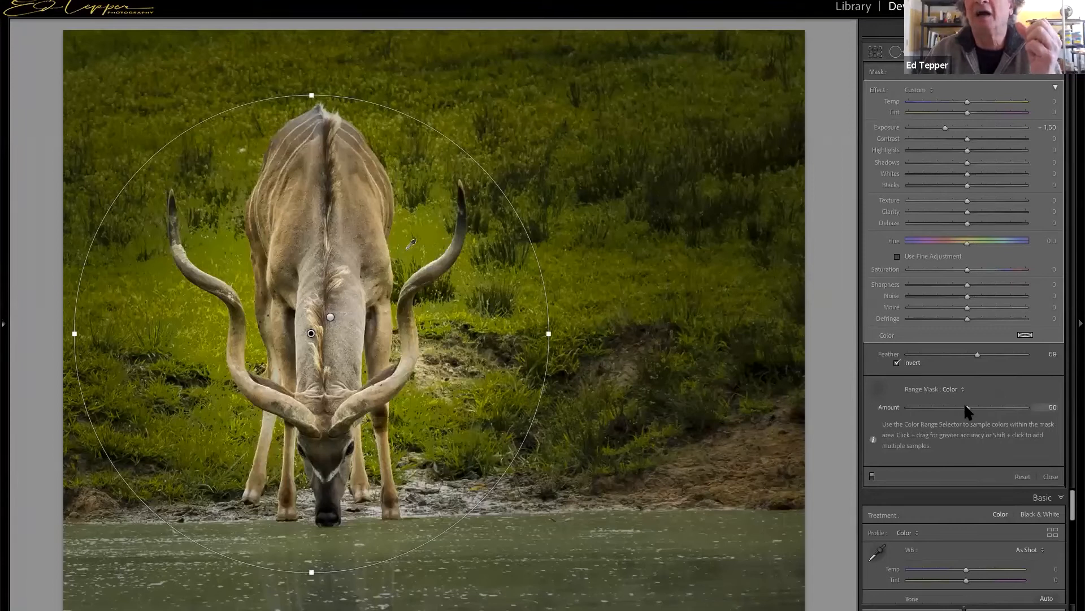
left_click_drag(993, 405, 1032, 403)
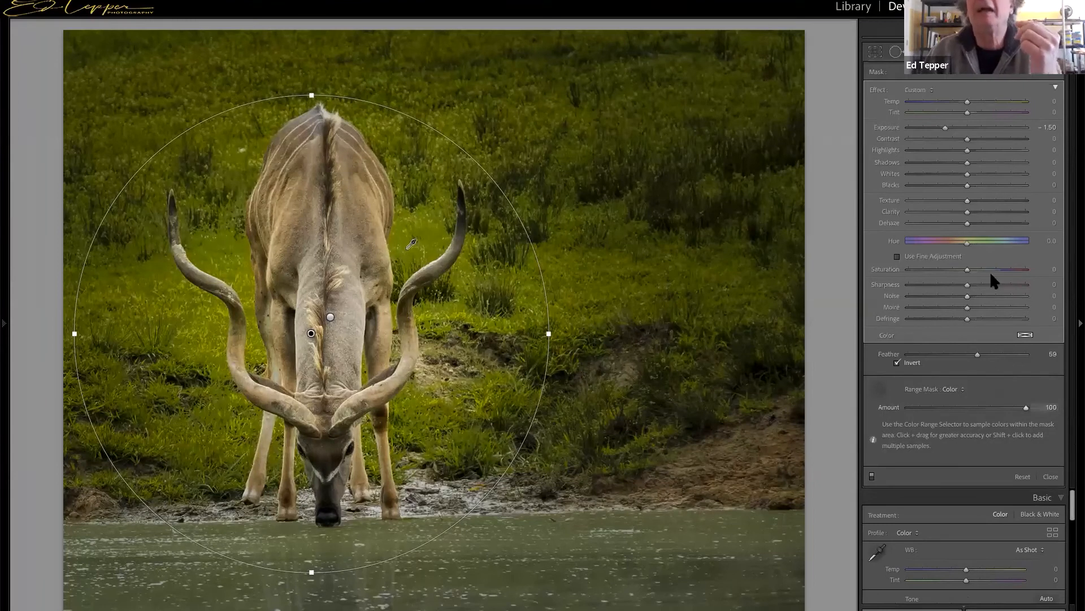
mouse_move(938, 128)
left_mouse_down()
mouse_move(989, 128)
mouse_move(913, 135)
mouse_move(939, 139)
left_mouse_up()
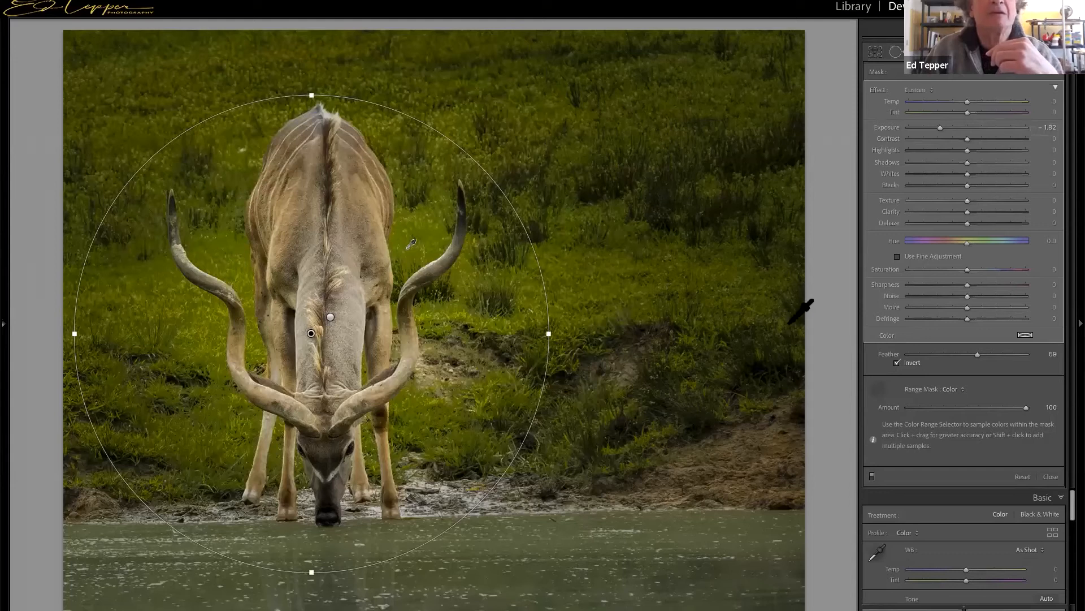
left_click(878, 385)
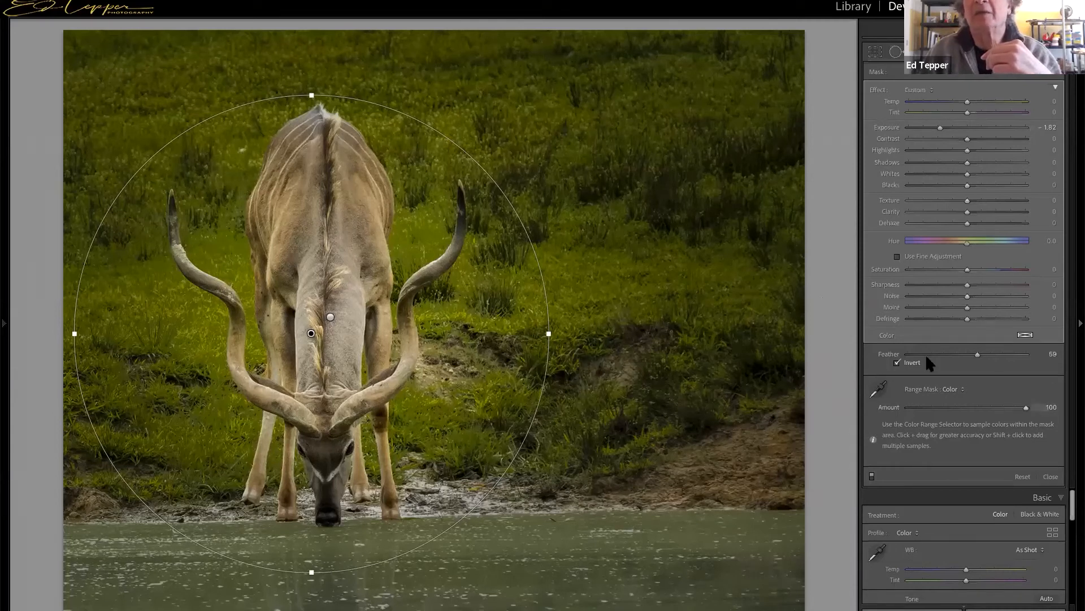
Step: Compare the antelope photo without and with the radial filters, then close the filter tool to view the result
left_click(871, 476)
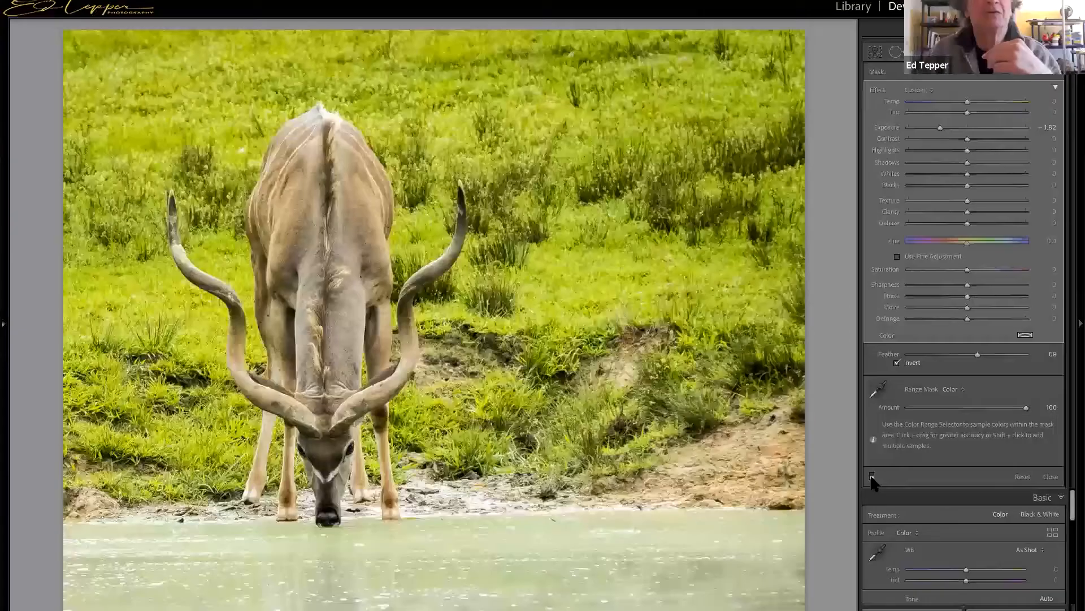
left_click(872, 476)
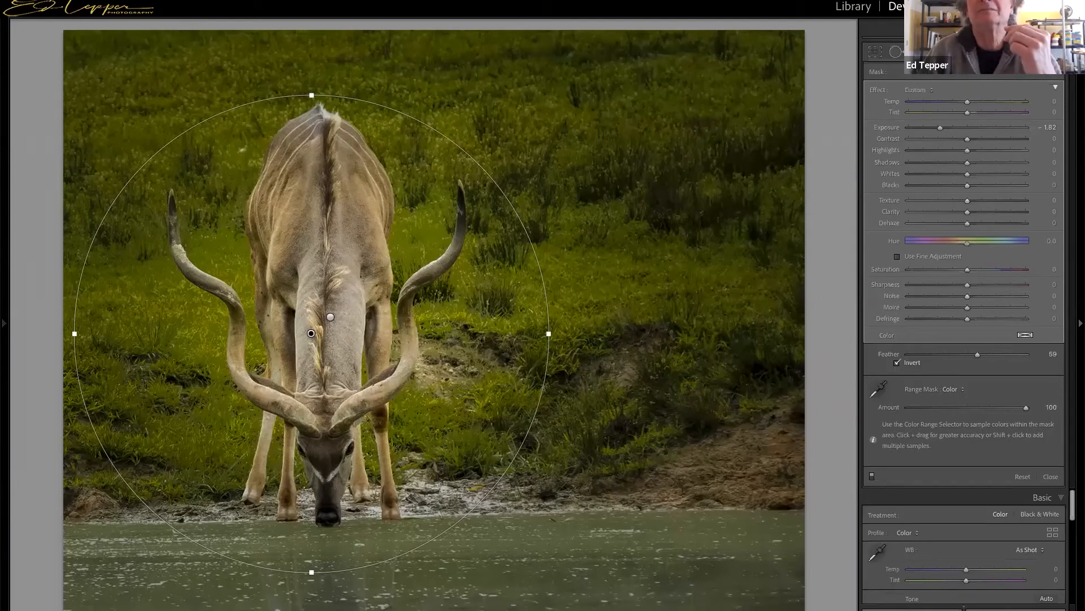
key("shift+m")
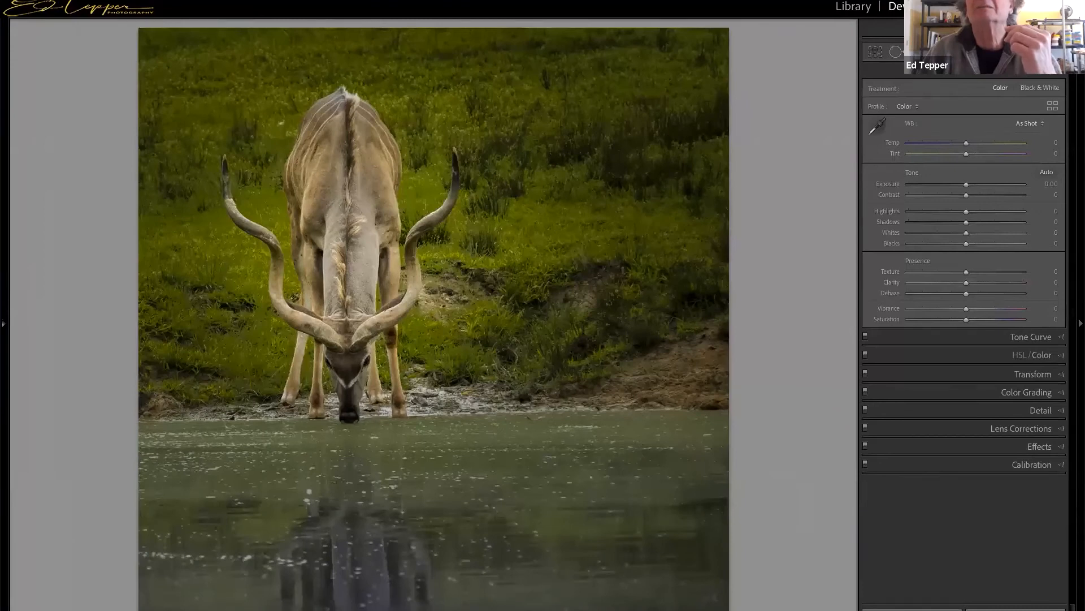
Step: Reopen the radial filters on the antelope photo and set the outer, non-inverted filter's exposure to -1.34, then view its pin options
key("shift+m")
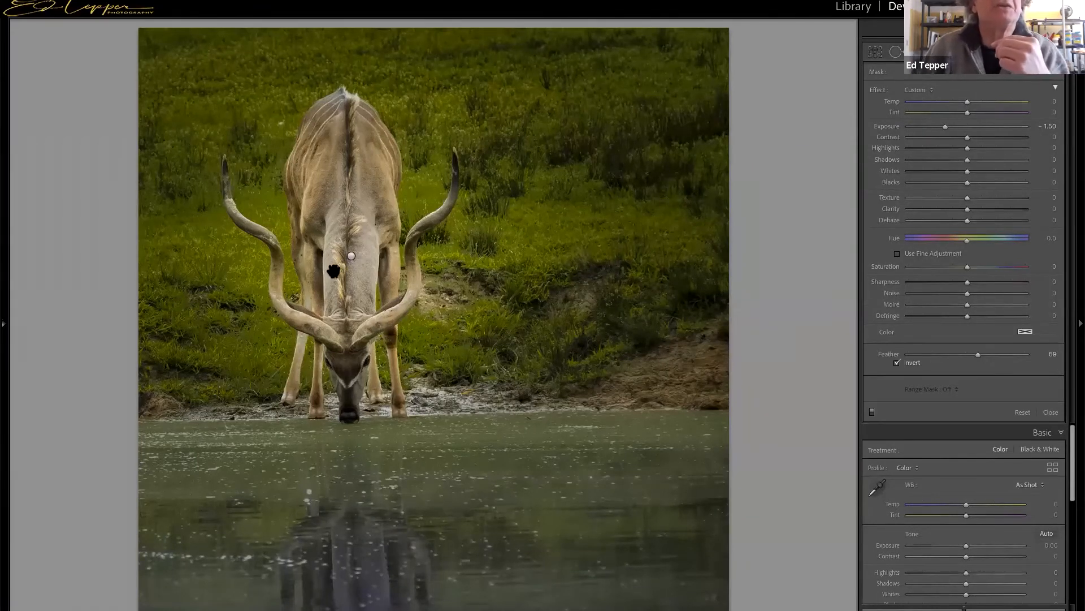
mouse_move(333, 271)
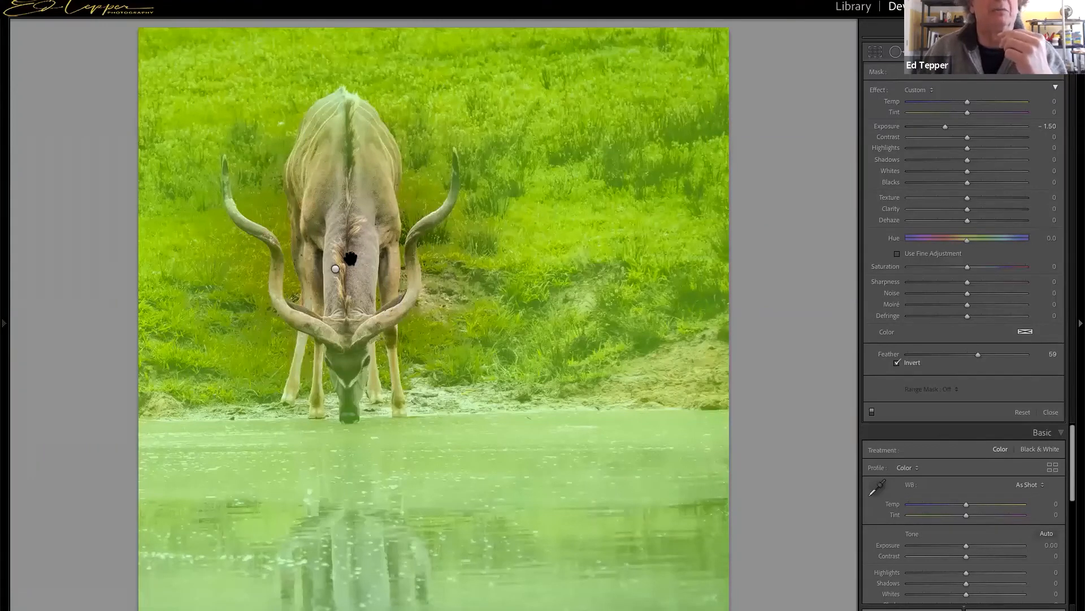
left_click(351, 259)
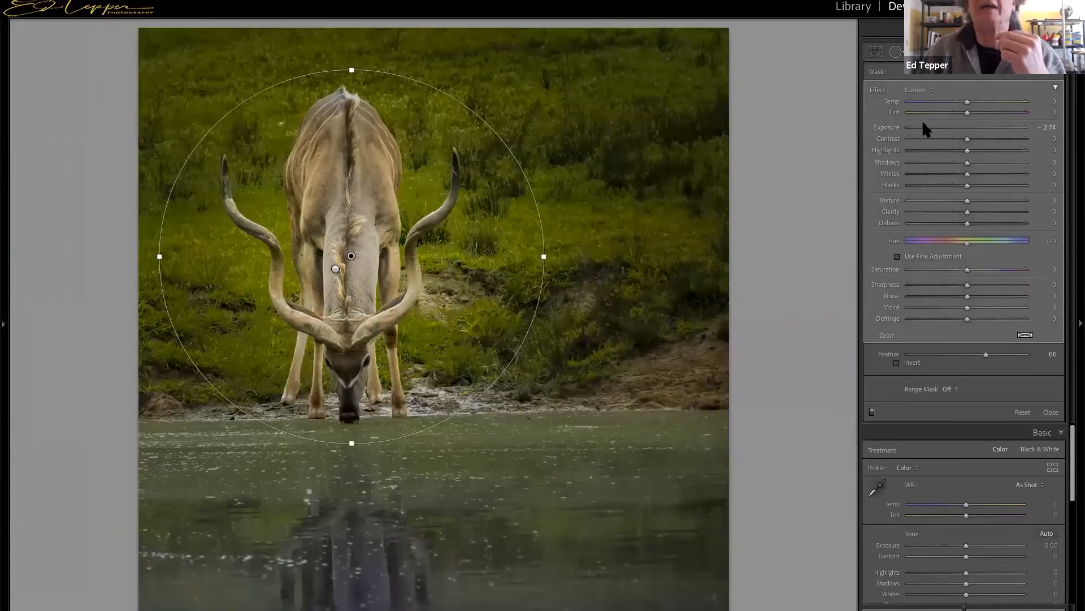
left_click_drag(925, 127, 948, 131)
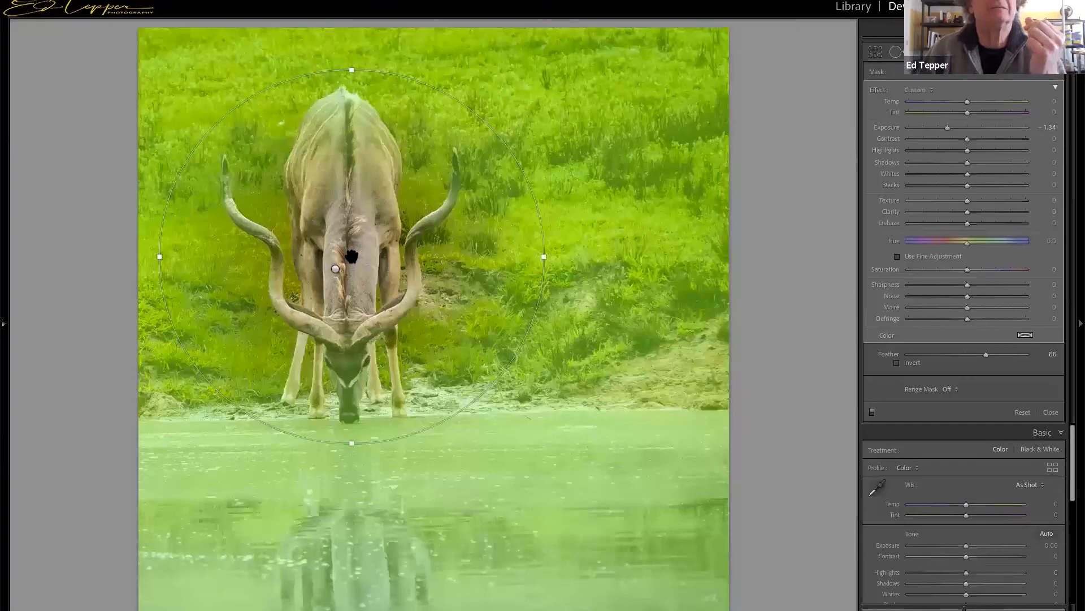
right_click(352, 256)
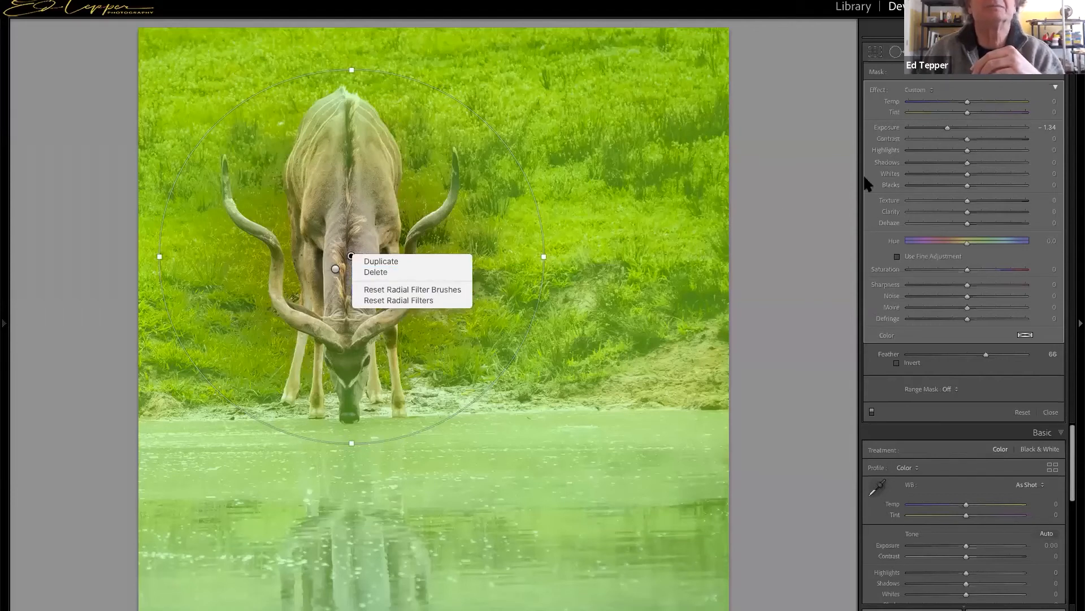
left_click(786, 210)
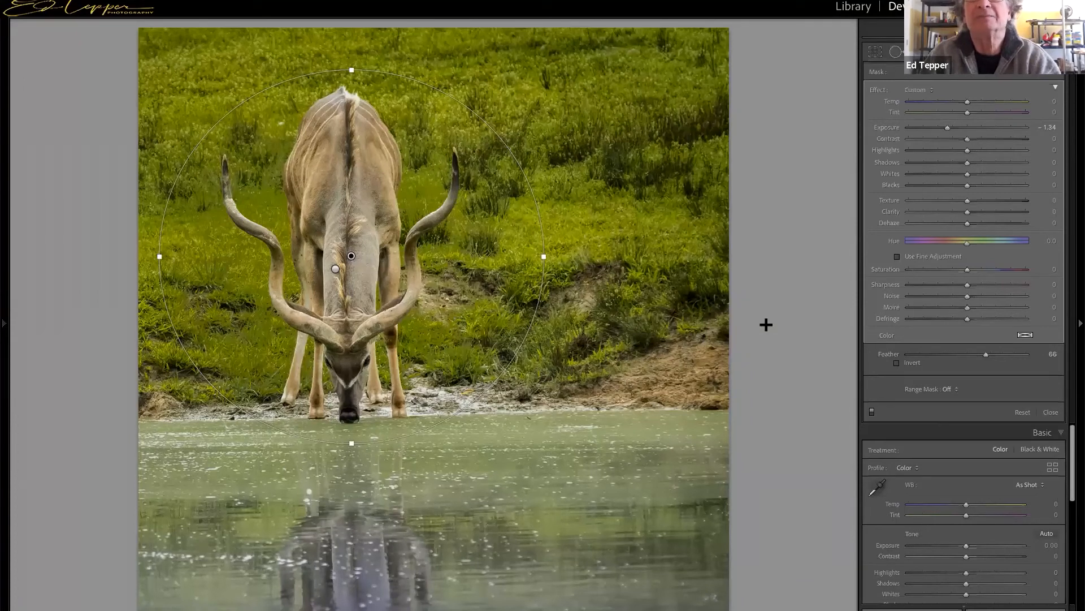
Step: Open the harbour photo and draw a diagonal graduated filter with exposure 1.20 from the sky down toward the waterfront buildings
mouse_move(729, 608)
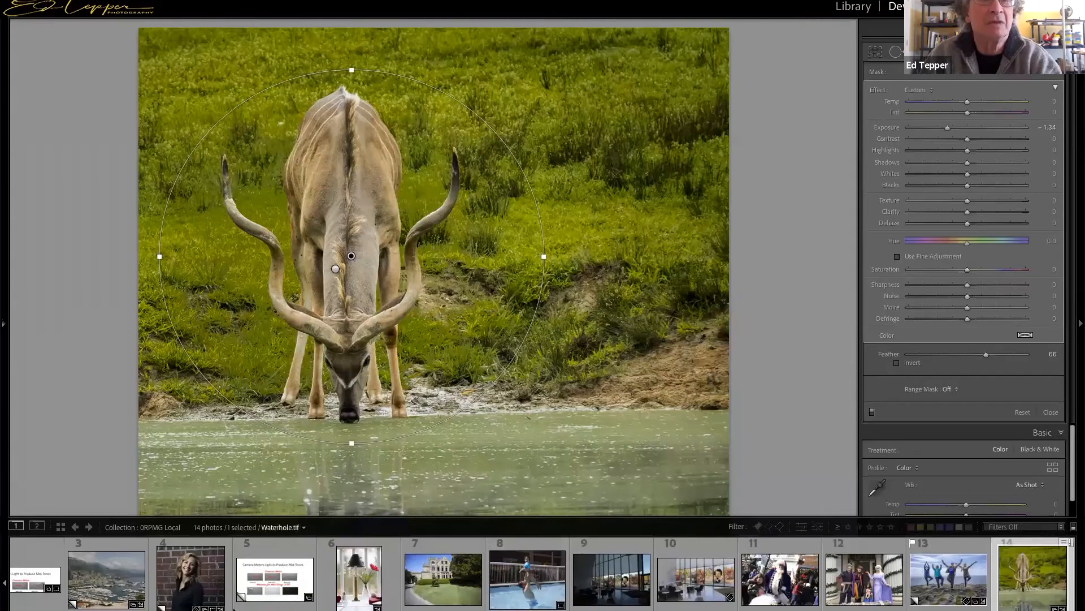
left_click(114, 589)
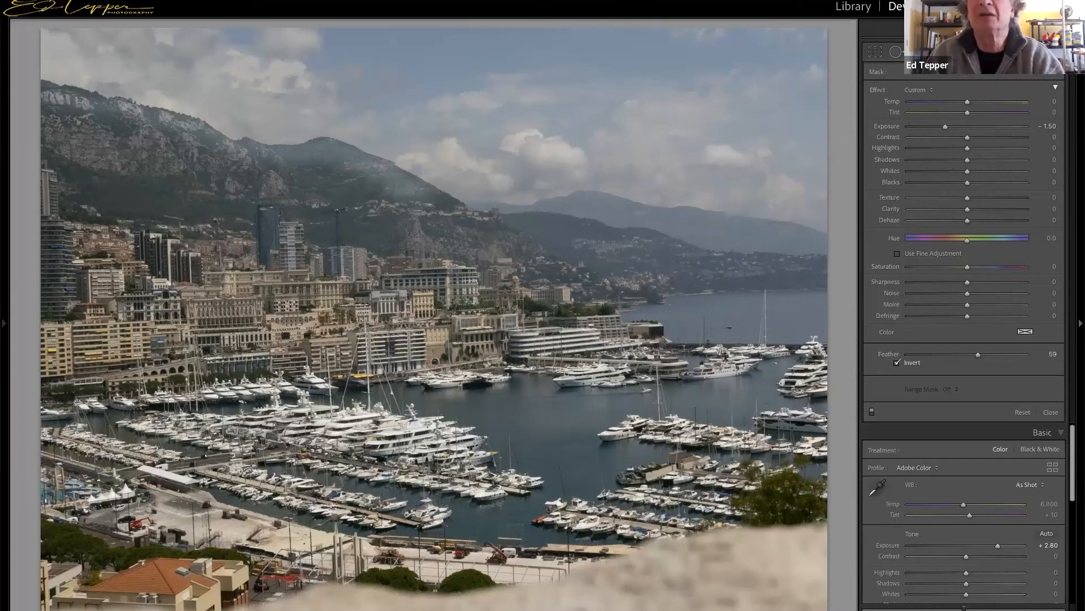
key("m")
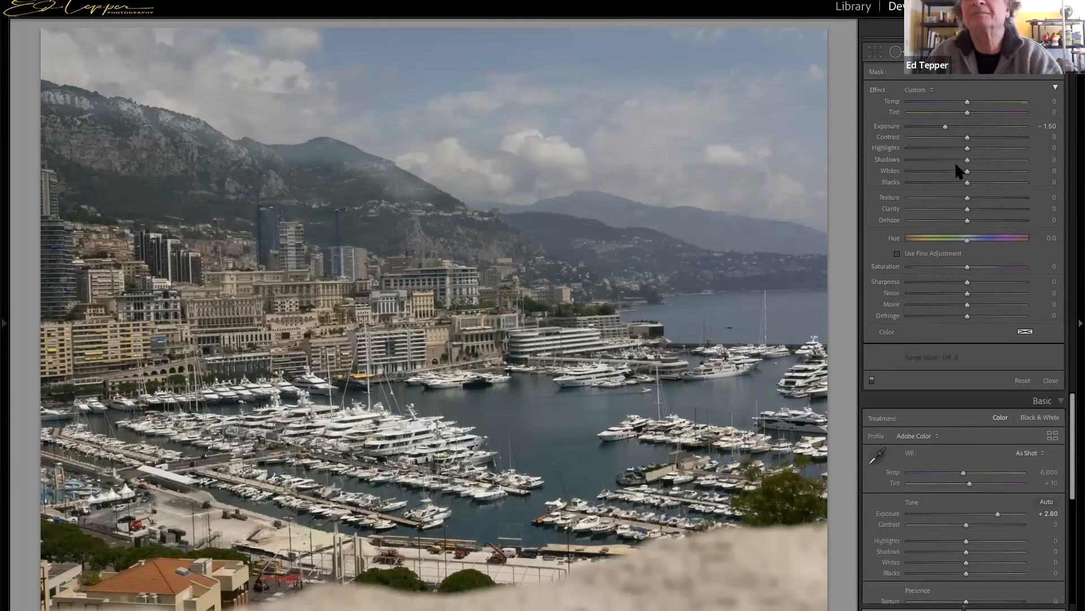
left_click_drag(946, 126, 955, 127)
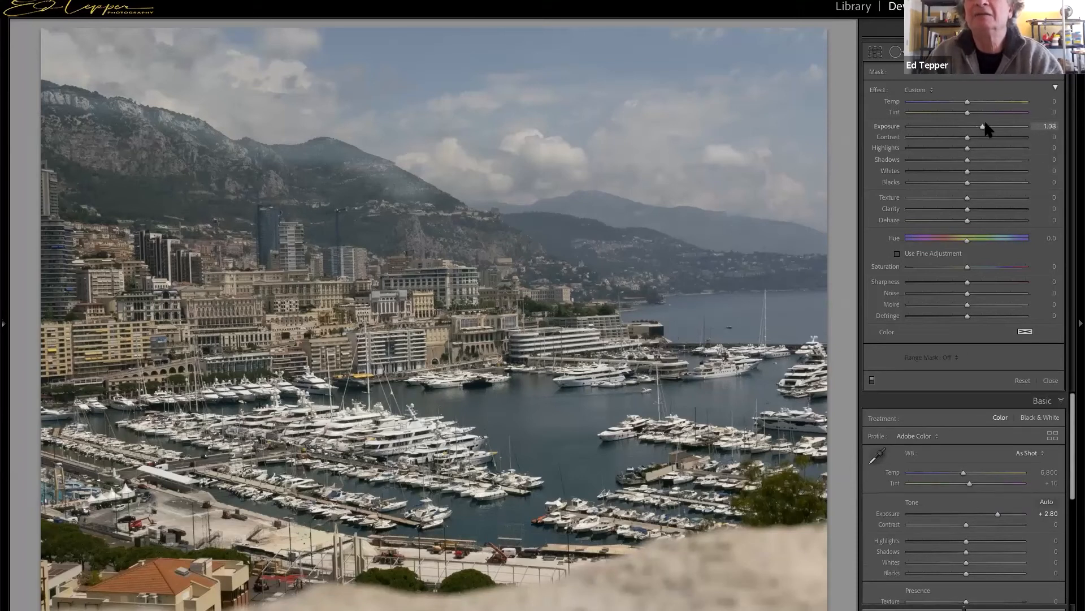
left_click_drag(993, 130, 985, 127)
double_click(876, 90)
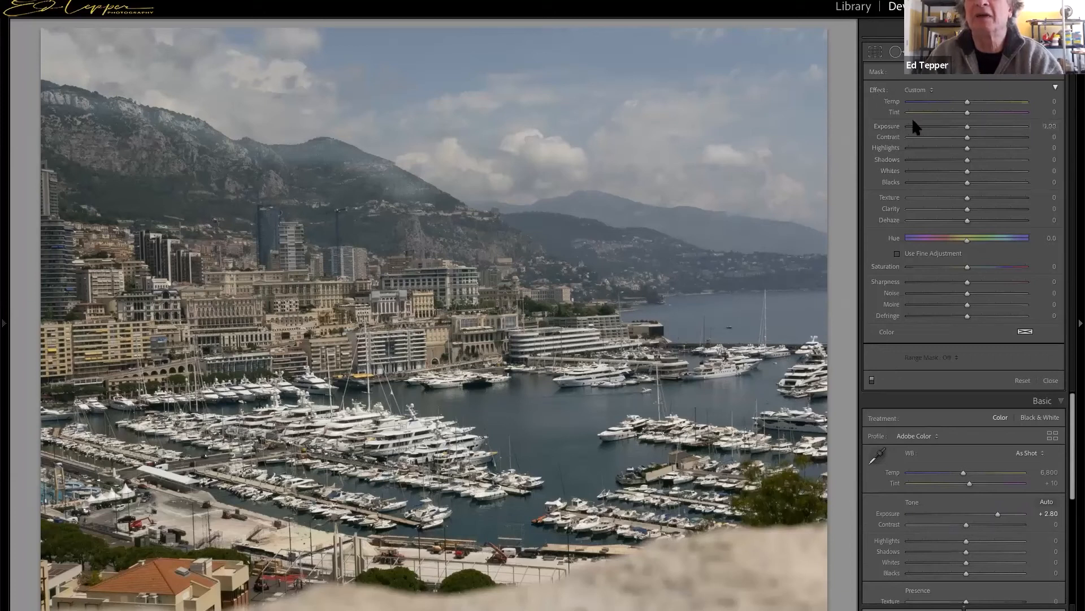
left_click_drag(967, 127, 985, 126)
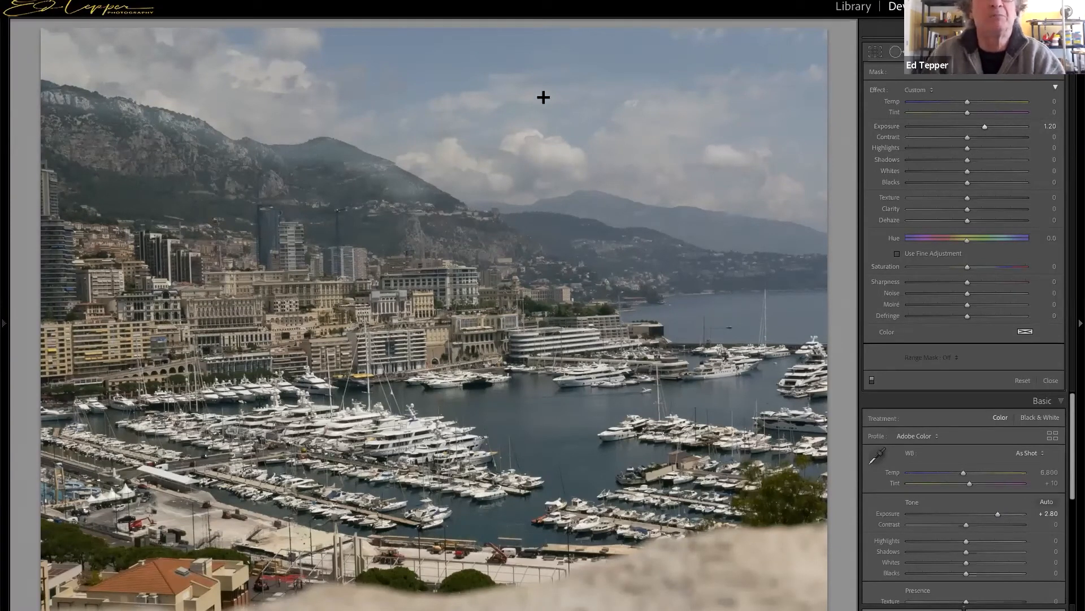
left_click_drag(600, 105, 267, 332)
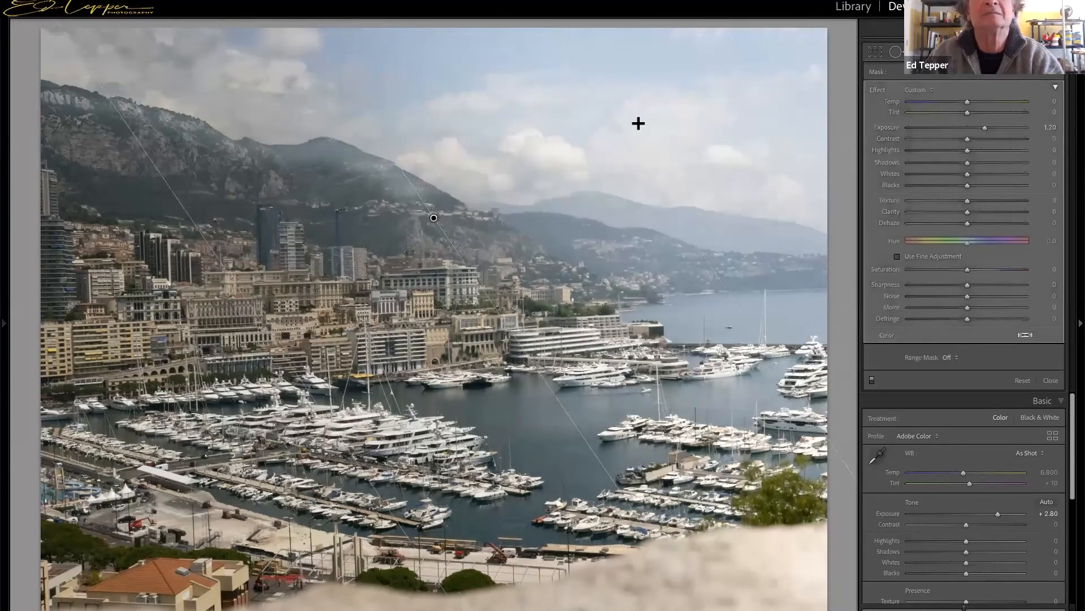
Step: Set the graduated filter's exposure to 0.85, dehaze to 11 and saturation to 20
left_click_drag(980, 127, 979, 128)
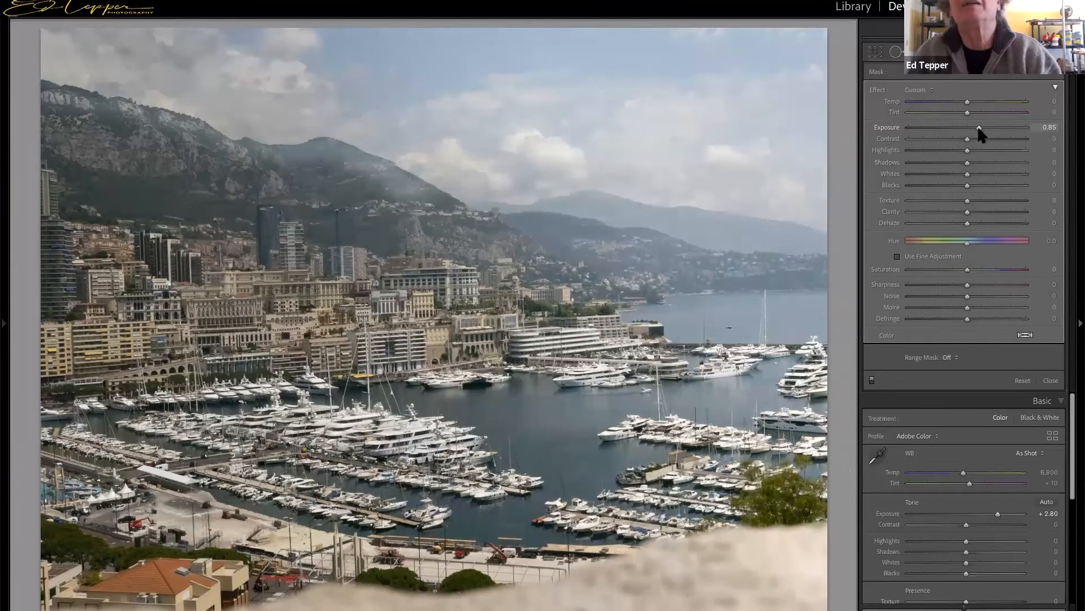
mouse_move(967, 222)
left_mouse_down()
mouse_move(993, 223)
mouse_move(980, 224)
left_mouse_up()
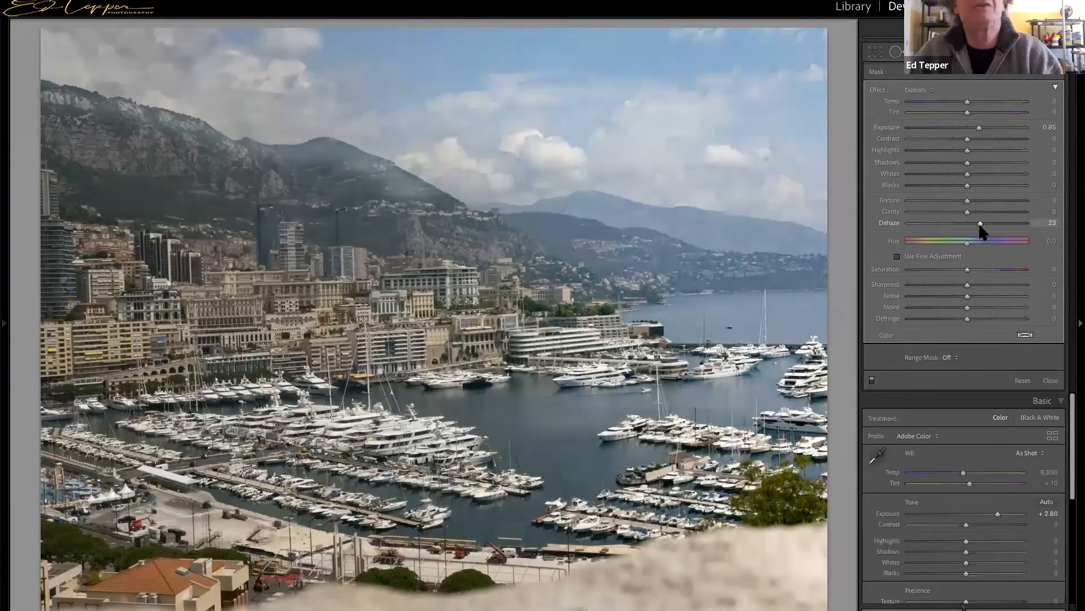
left_click_drag(979, 223, 974, 224)
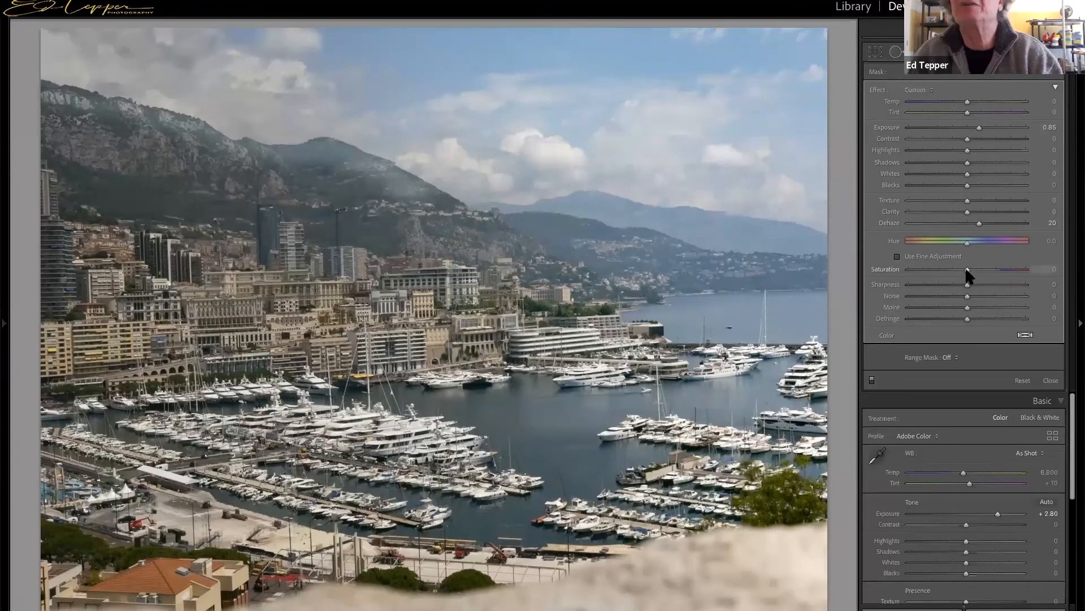
left_click_drag(981, 270, 958, 273)
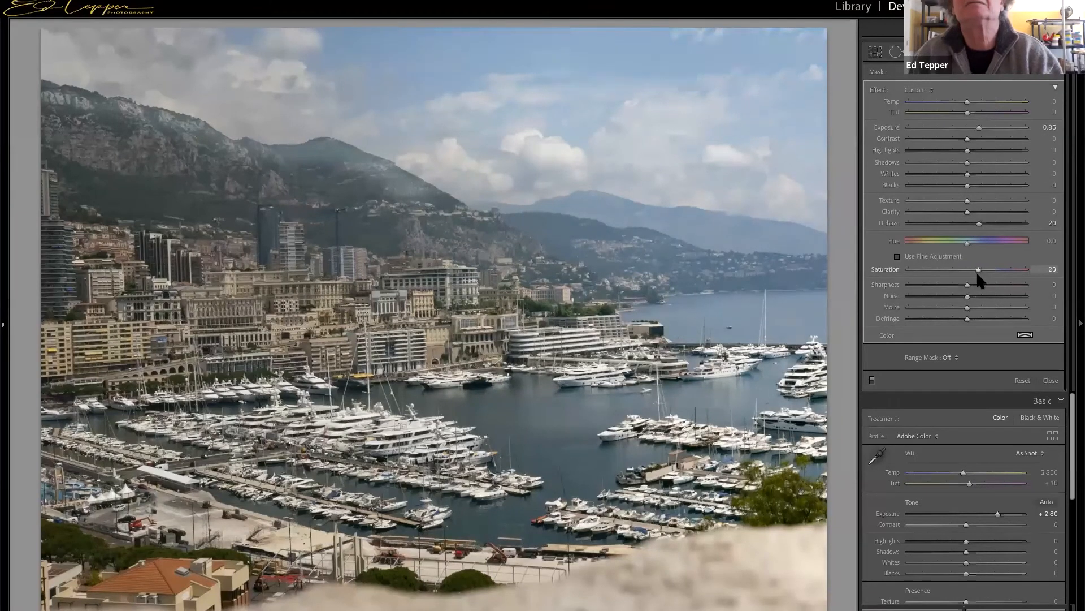
left_click_drag(979, 222, 973, 223)
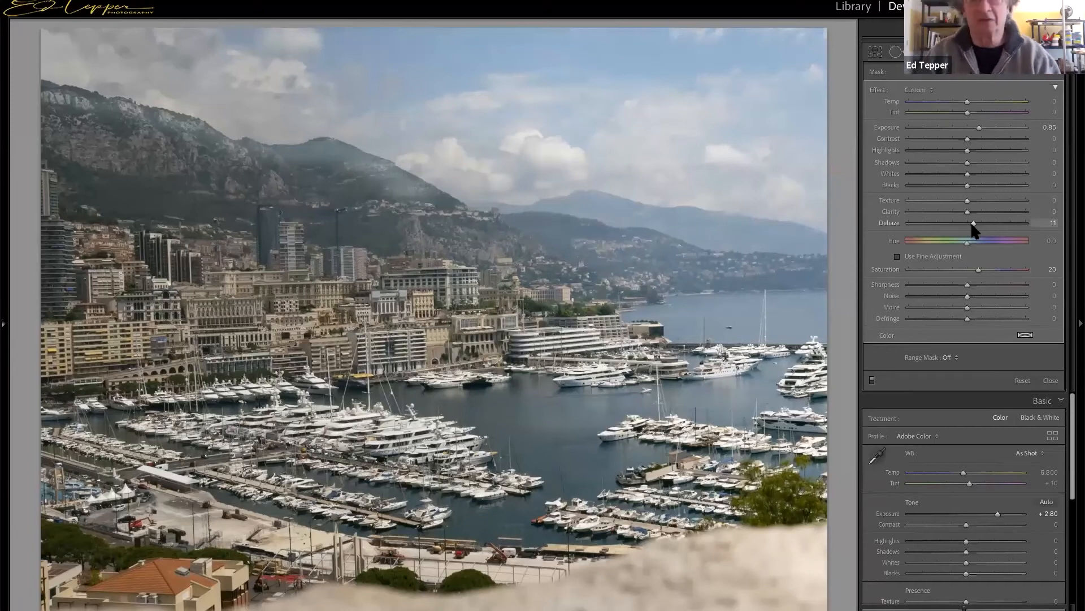
Step: Show the graduated filter's mask overlay and set its brush to Erase with a feather of 60
key("o")
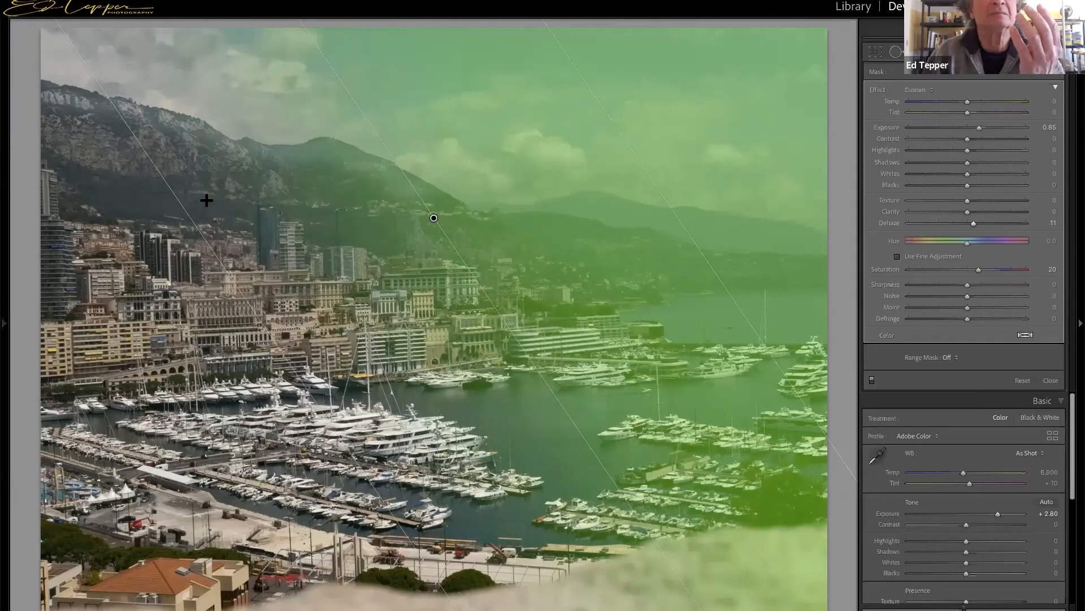
left_click(1054, 76)
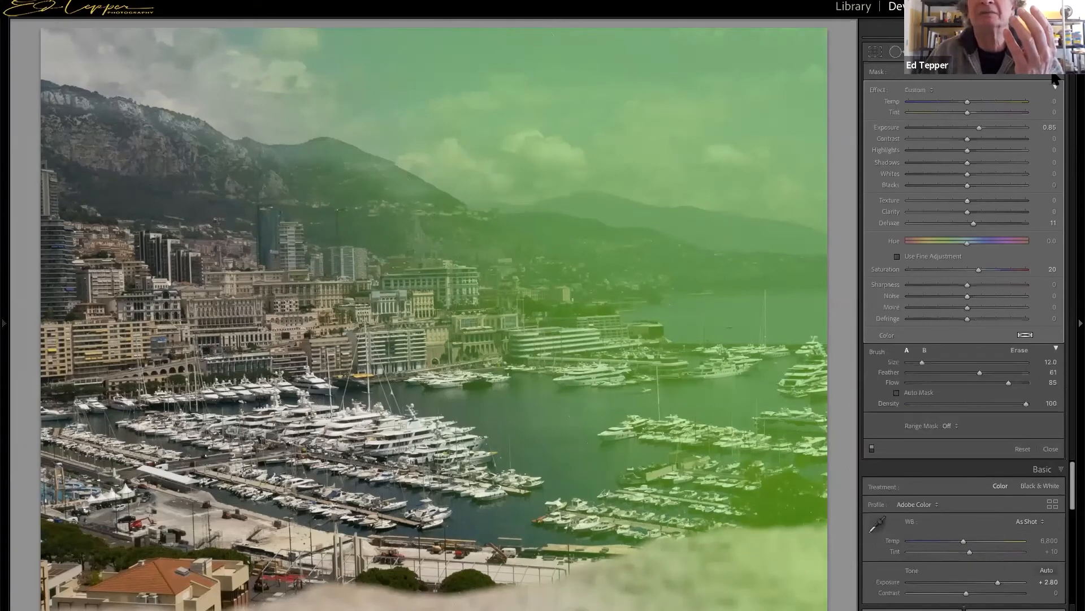
left_click(1019, 351)
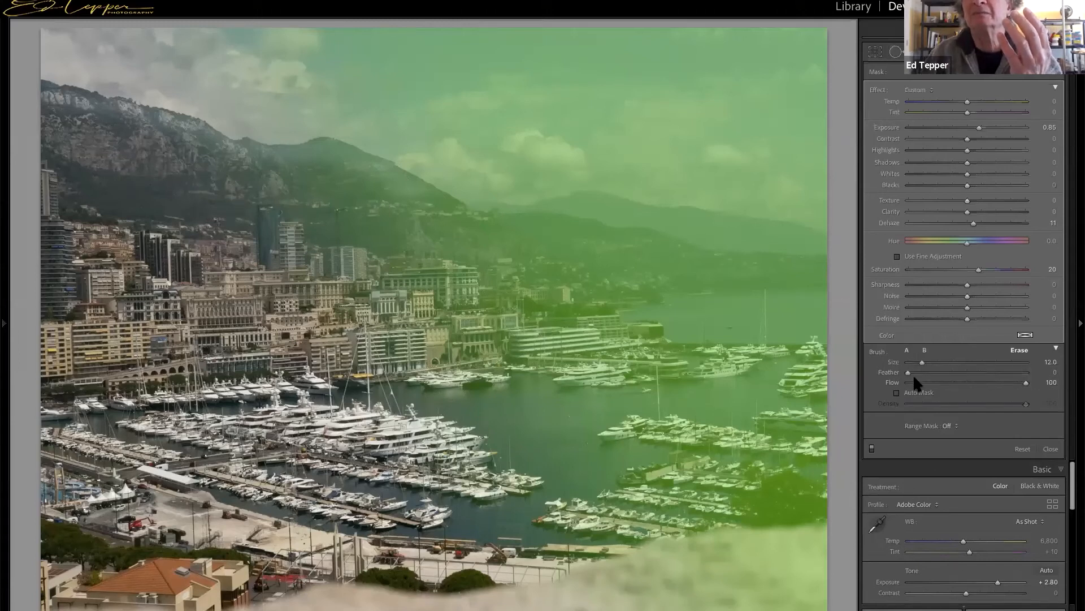
mouse_move(908, 373)
left_mouse_down()
mouse_move(983, 373)
mouse_move(961, 373)
mouse_move(974, 379)
left_mouse_up()
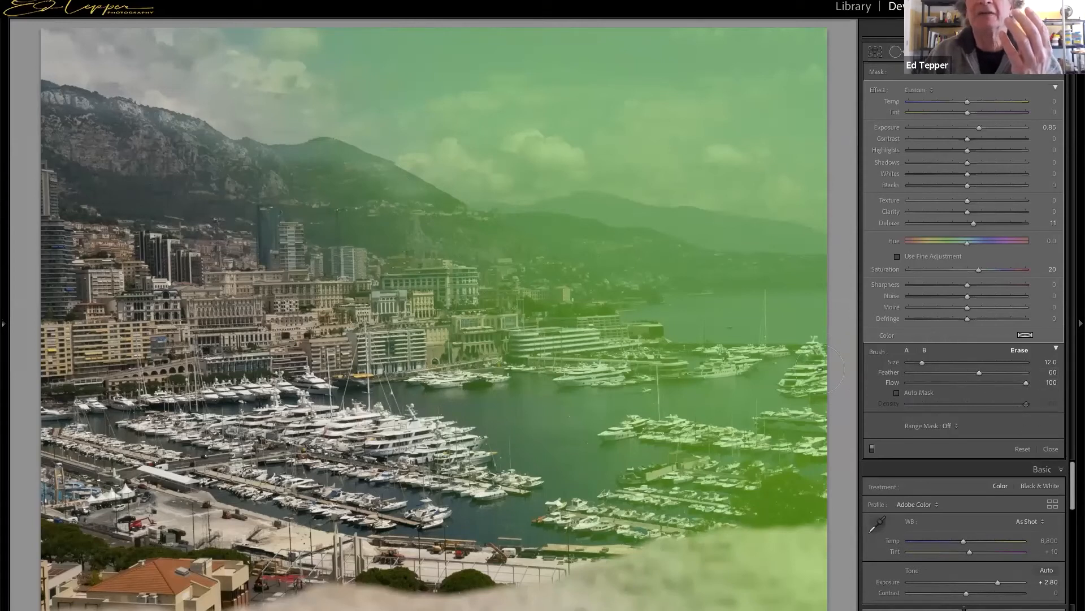
Step: Erase the graduated filter's mask from the hills, buildings, boats and water with brush size 18, leaving the sky, and hide the overlay
left_click_drag(619, 251, 805, 252)
mouse_move(752, 223)
left_mouse_down()
mouse_move(523, 232)
mouse_move(729, 306)
mouse_move(791, 368)
mouse_move(752, 458)
mouse_move(752, 486)
mouse_move(814, 503)
mouse_move(724, 551)
mouse_move(777, 508)
left_mouse_up()
mouse_move(667, 537)
left_mouse_down()
mouse_move(605, 552)
mouse_move(707, 390)
mouse_move(662, 351)
mouse_move(616, 334)
mouse_move(531, 362)
mouse_move(517, 289)
left_mouse_up()
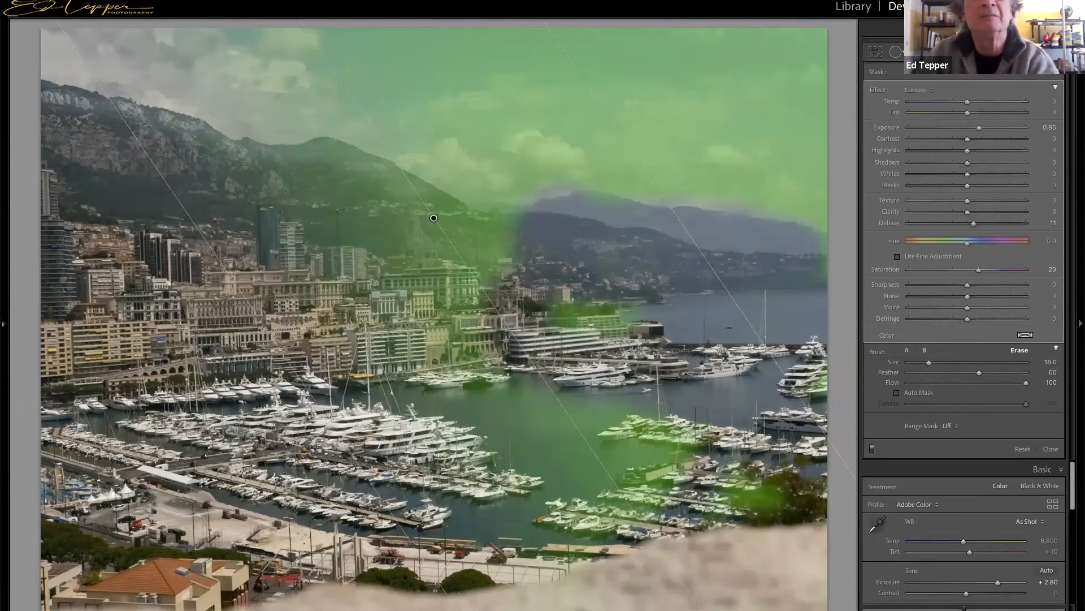
left_click_drag(475, 288, 390, 286)
left_click_drag(311, 210, 497, 255)
mouse_move(508, 390)
left_mouse_down()
mouse_move(605, 470)
mouse_move(588, 551)
left_mouse_up()
mouse_move(571, 436)
left_mouse_down()
mouse_move(639, 481)
mouse_move(667, 444)
mouse_move(755, 492)
mouse_move(523, 520)
left_mouse_up()
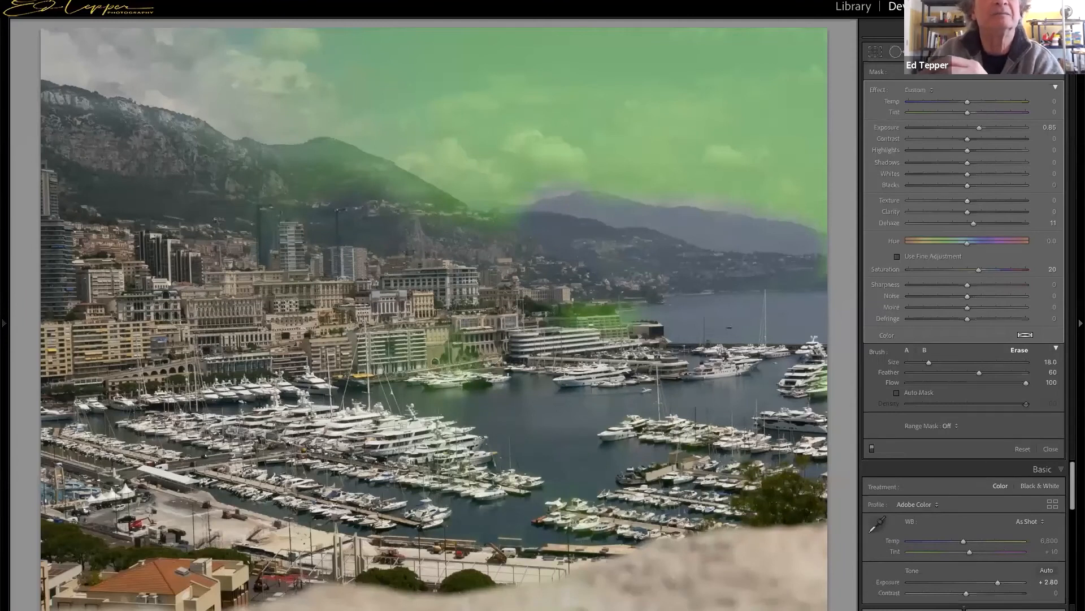
left_click(290, 196)
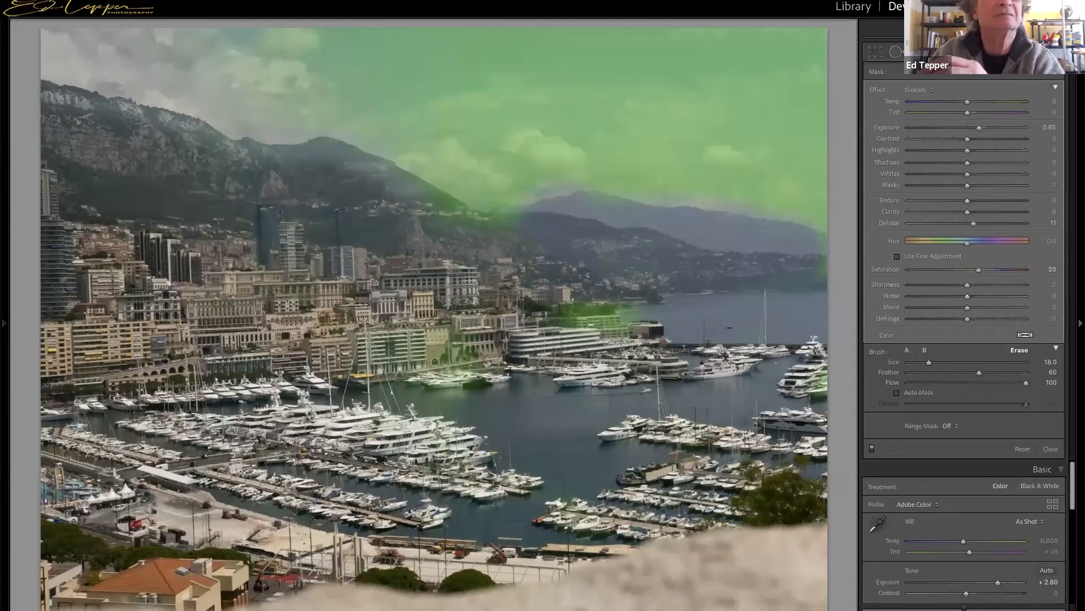
mouse_move(441, 404)
left_mouse_down()
mouse_move(588, 316)
mouse_move(493, 221)
left_mouse_up()
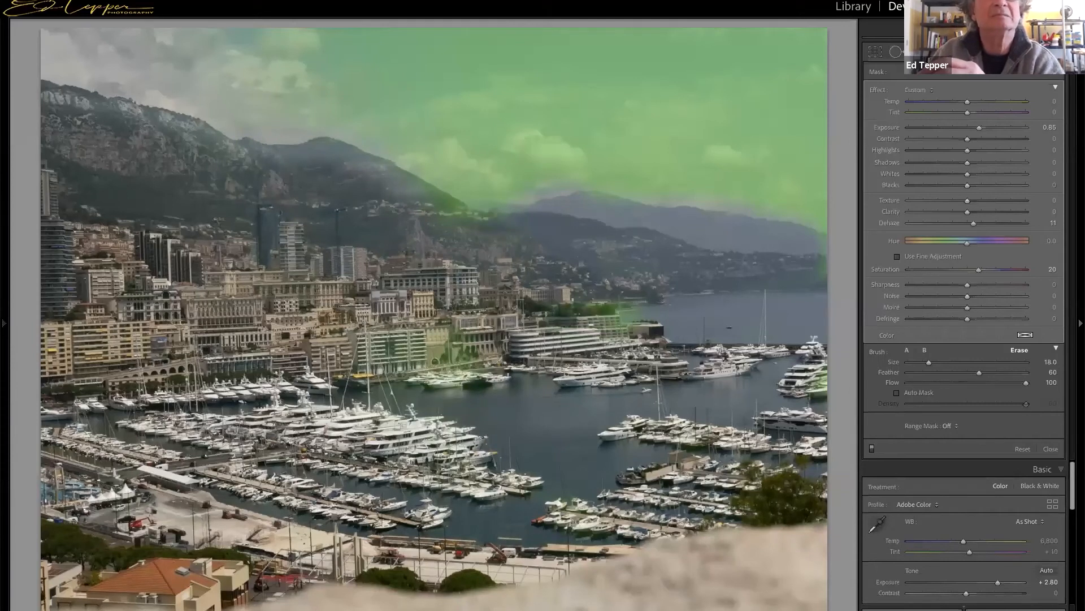
left_click(620, 315)
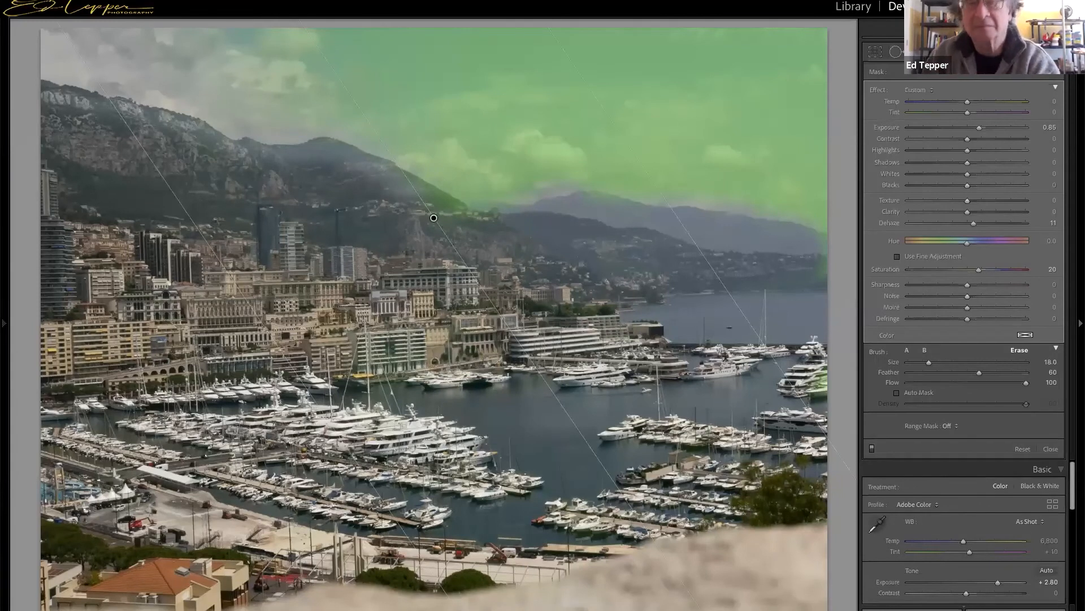
key("o")
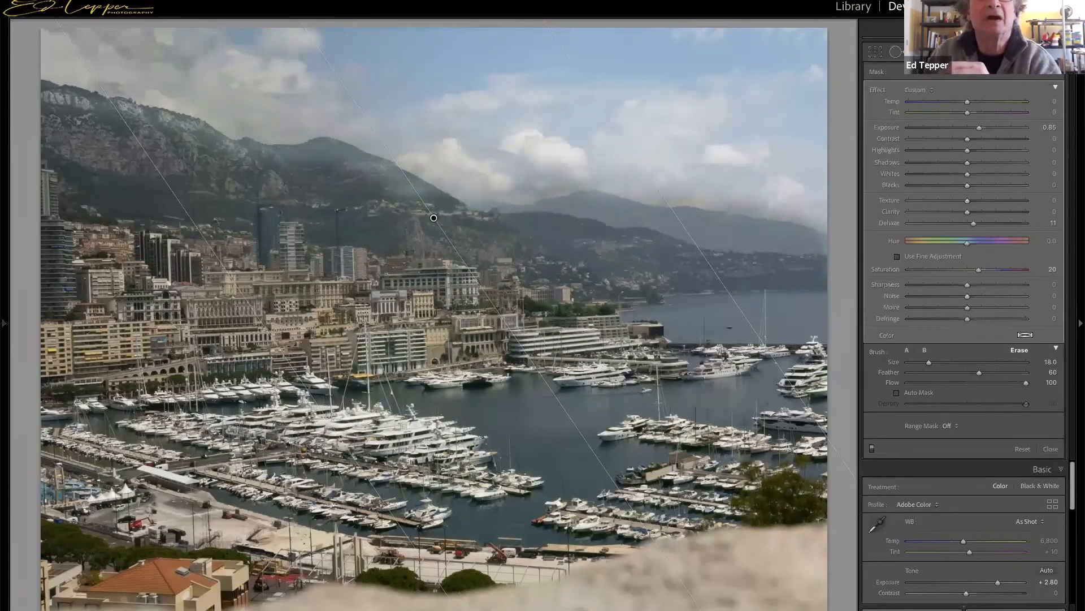
Step: Shift the graduated filter down toward the city buildings, erase its mask from the newly covered waterfront building, and hide the overlay
left_click_drag(435, 218, 400, 249)
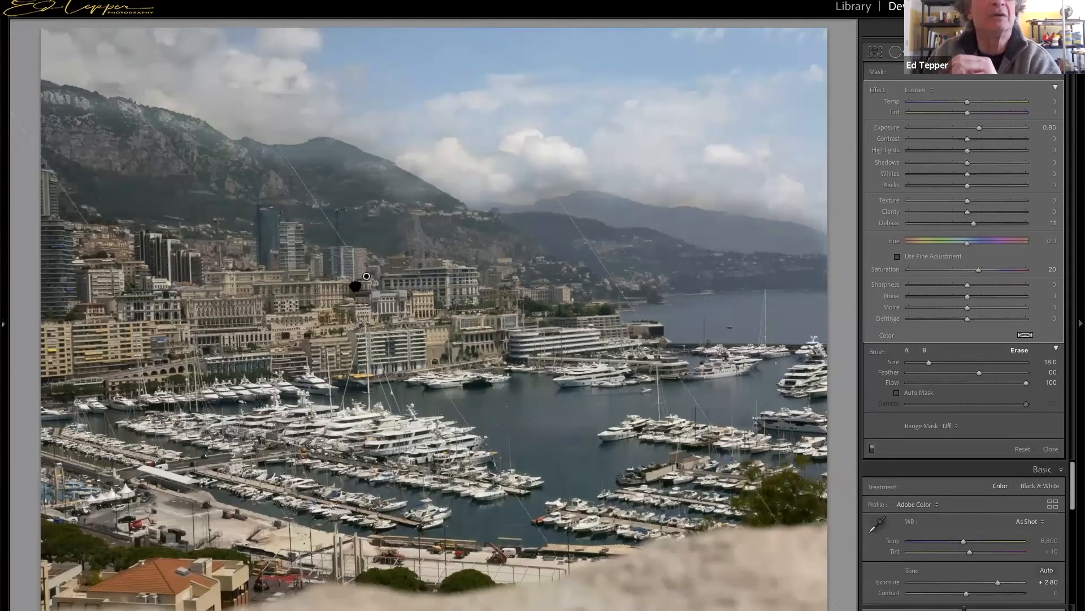
key("o")
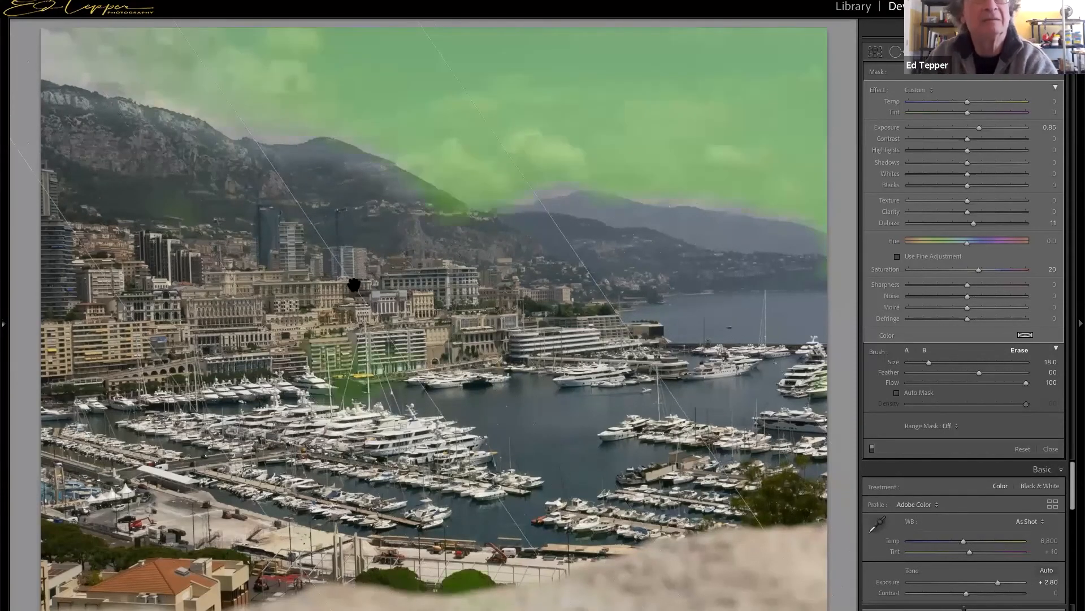
left_click(362, 375)
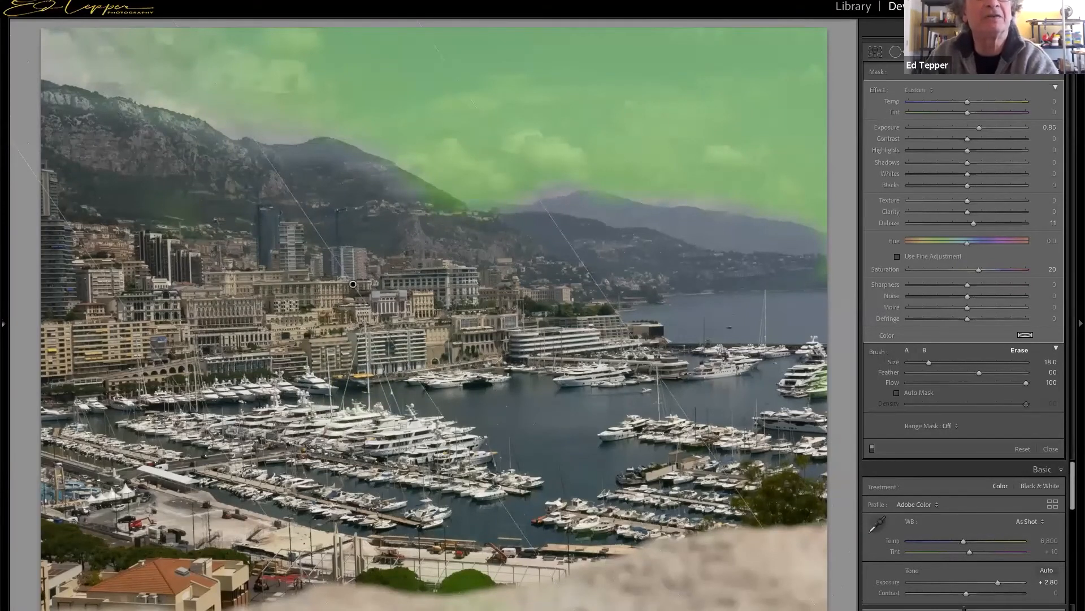
key("o")
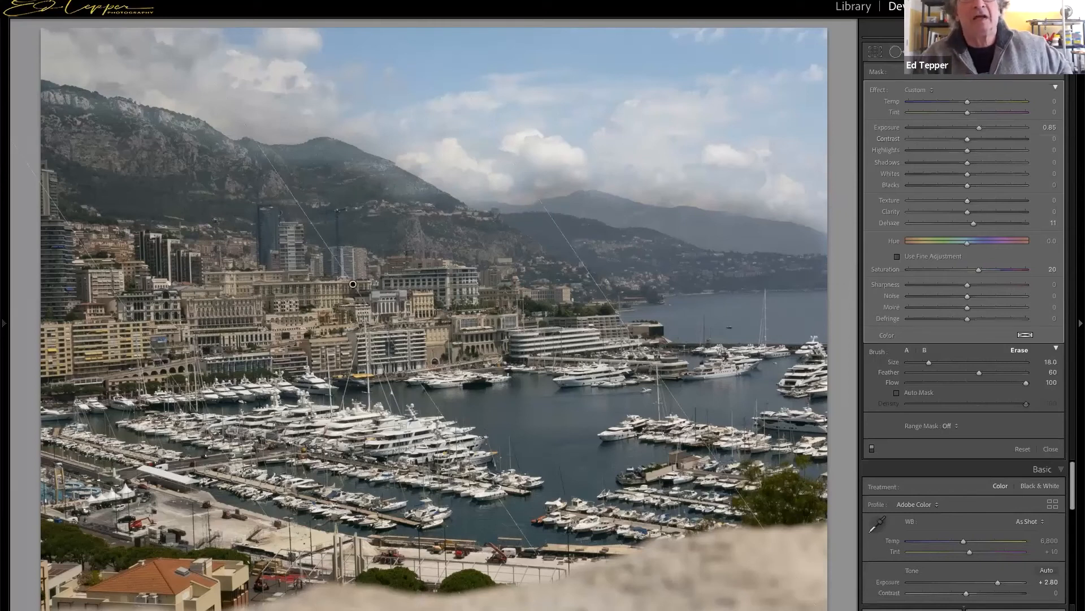
Step: View the portrait of the woman against the brick wall, then open the photo of the lamp and red flower
mouse_move(543, 609)
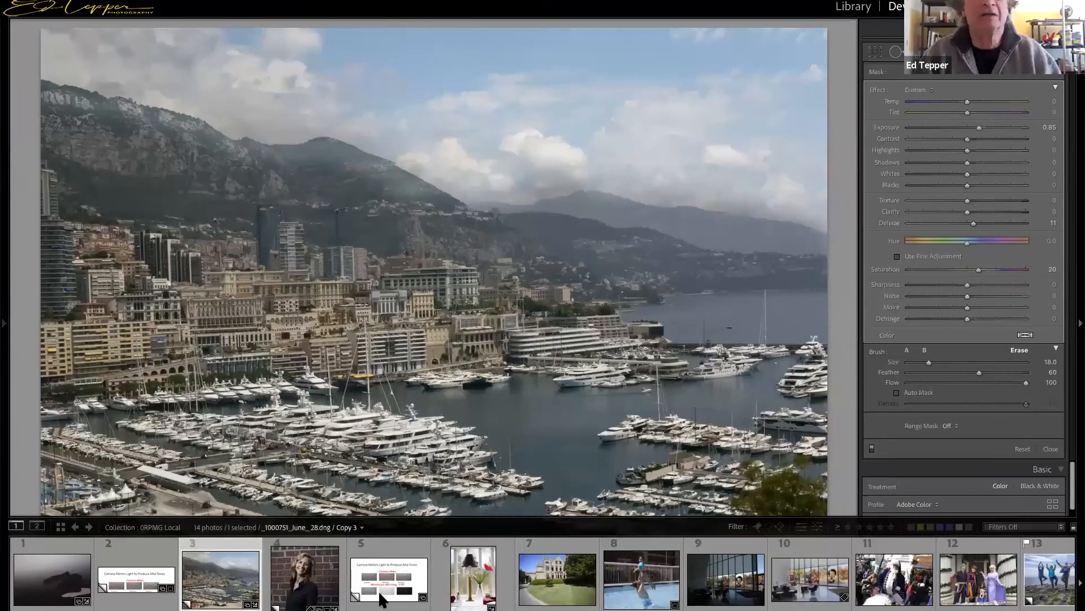
left_click(305, 577)
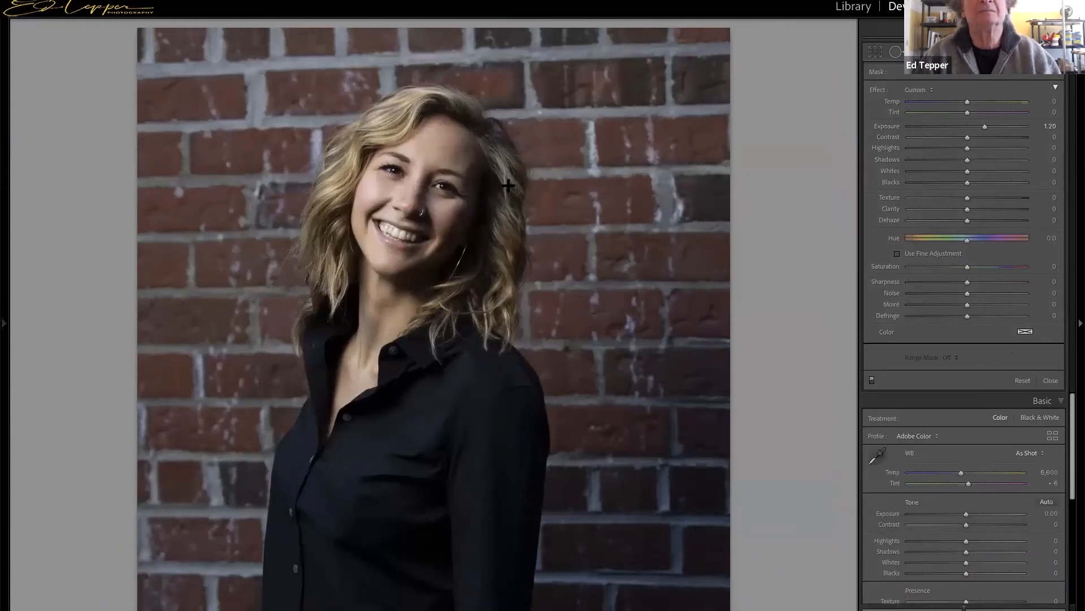
mouse_move(447, 608)
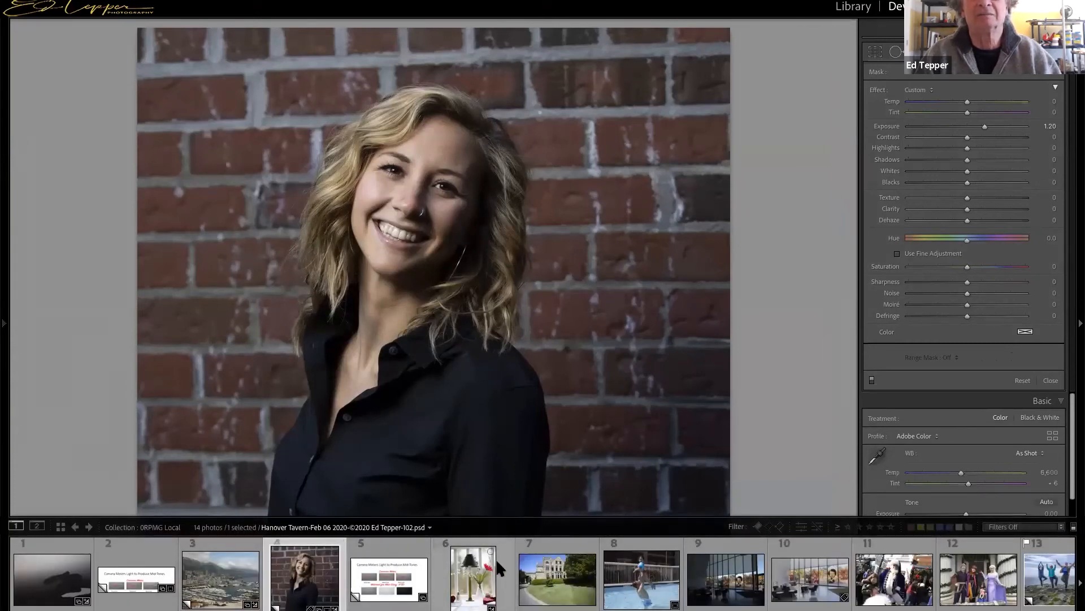
left_click(475, 568)
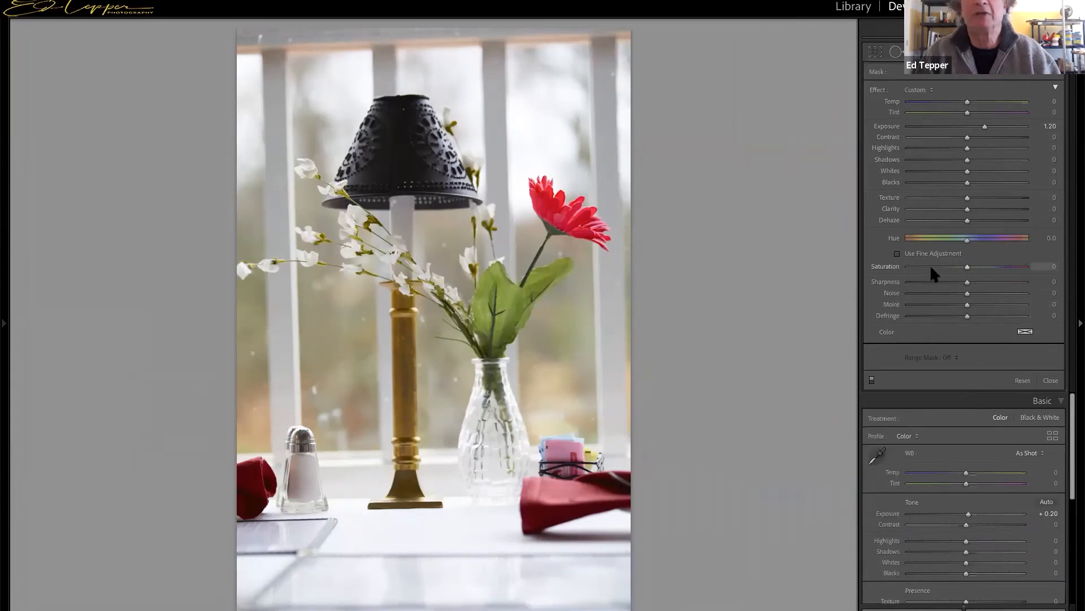
mouse_move(608, 606)
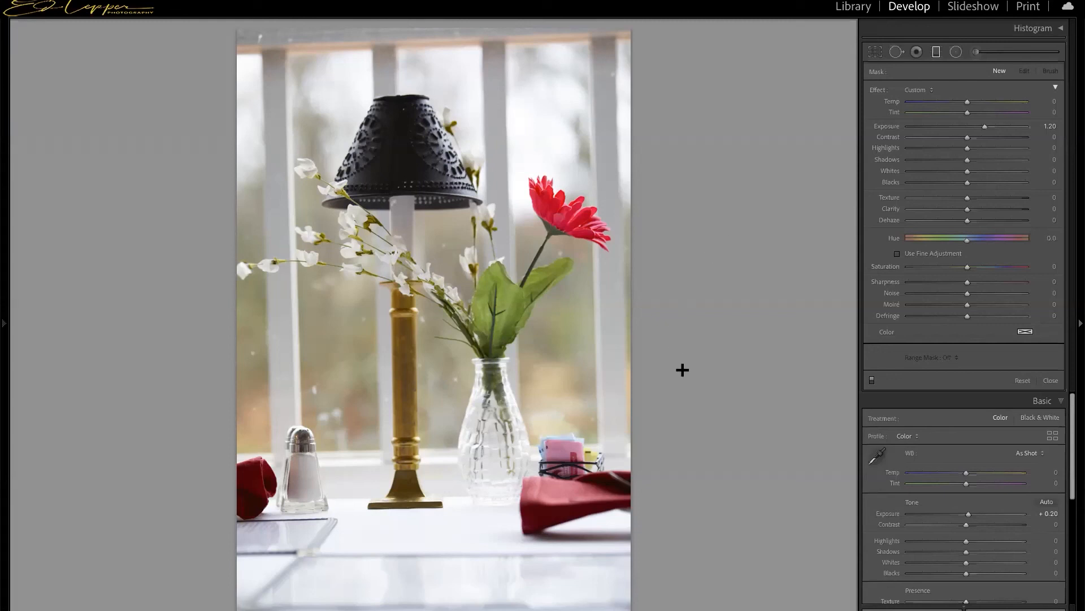
mouse_move(583, 609)
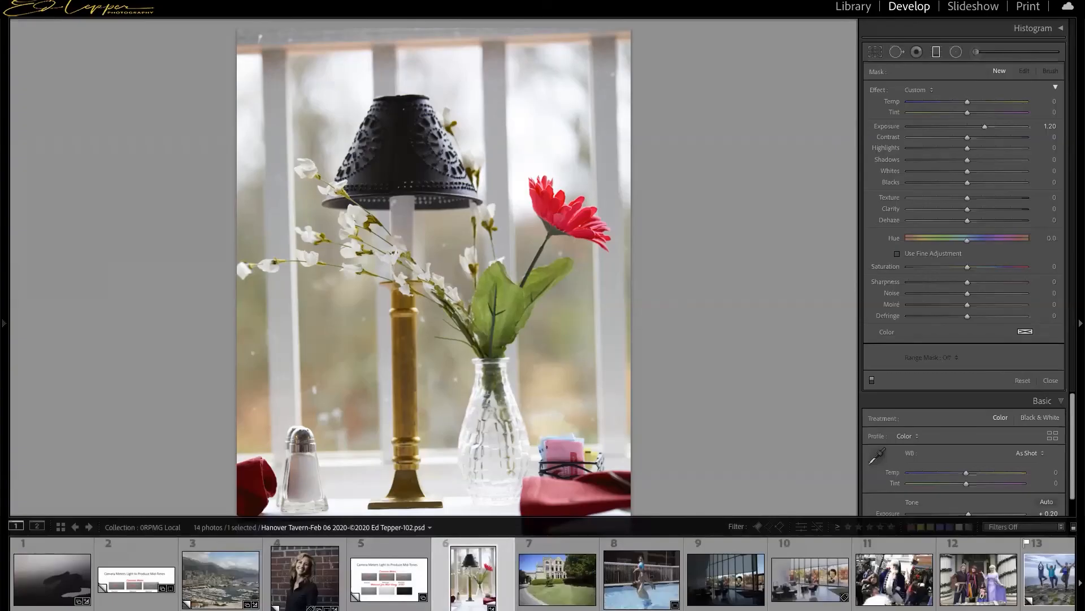